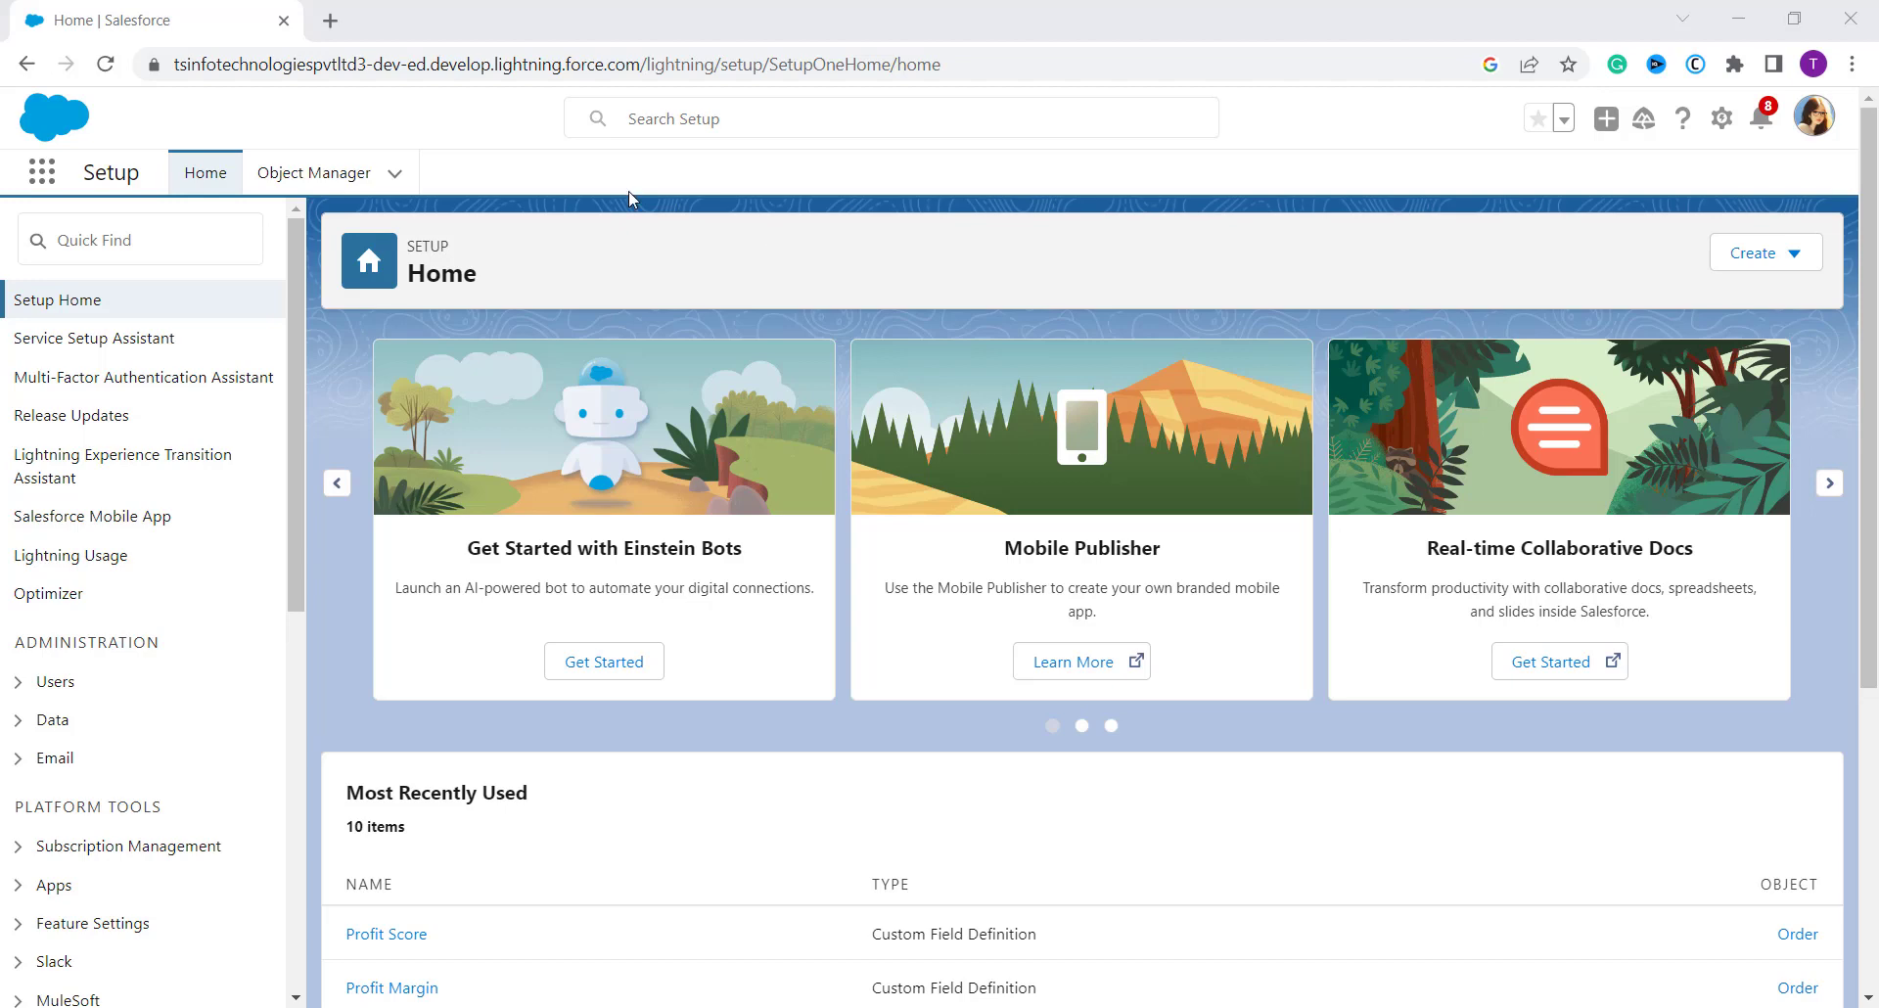
- Switch to the Service app from the App Launcher
click(40, 186)
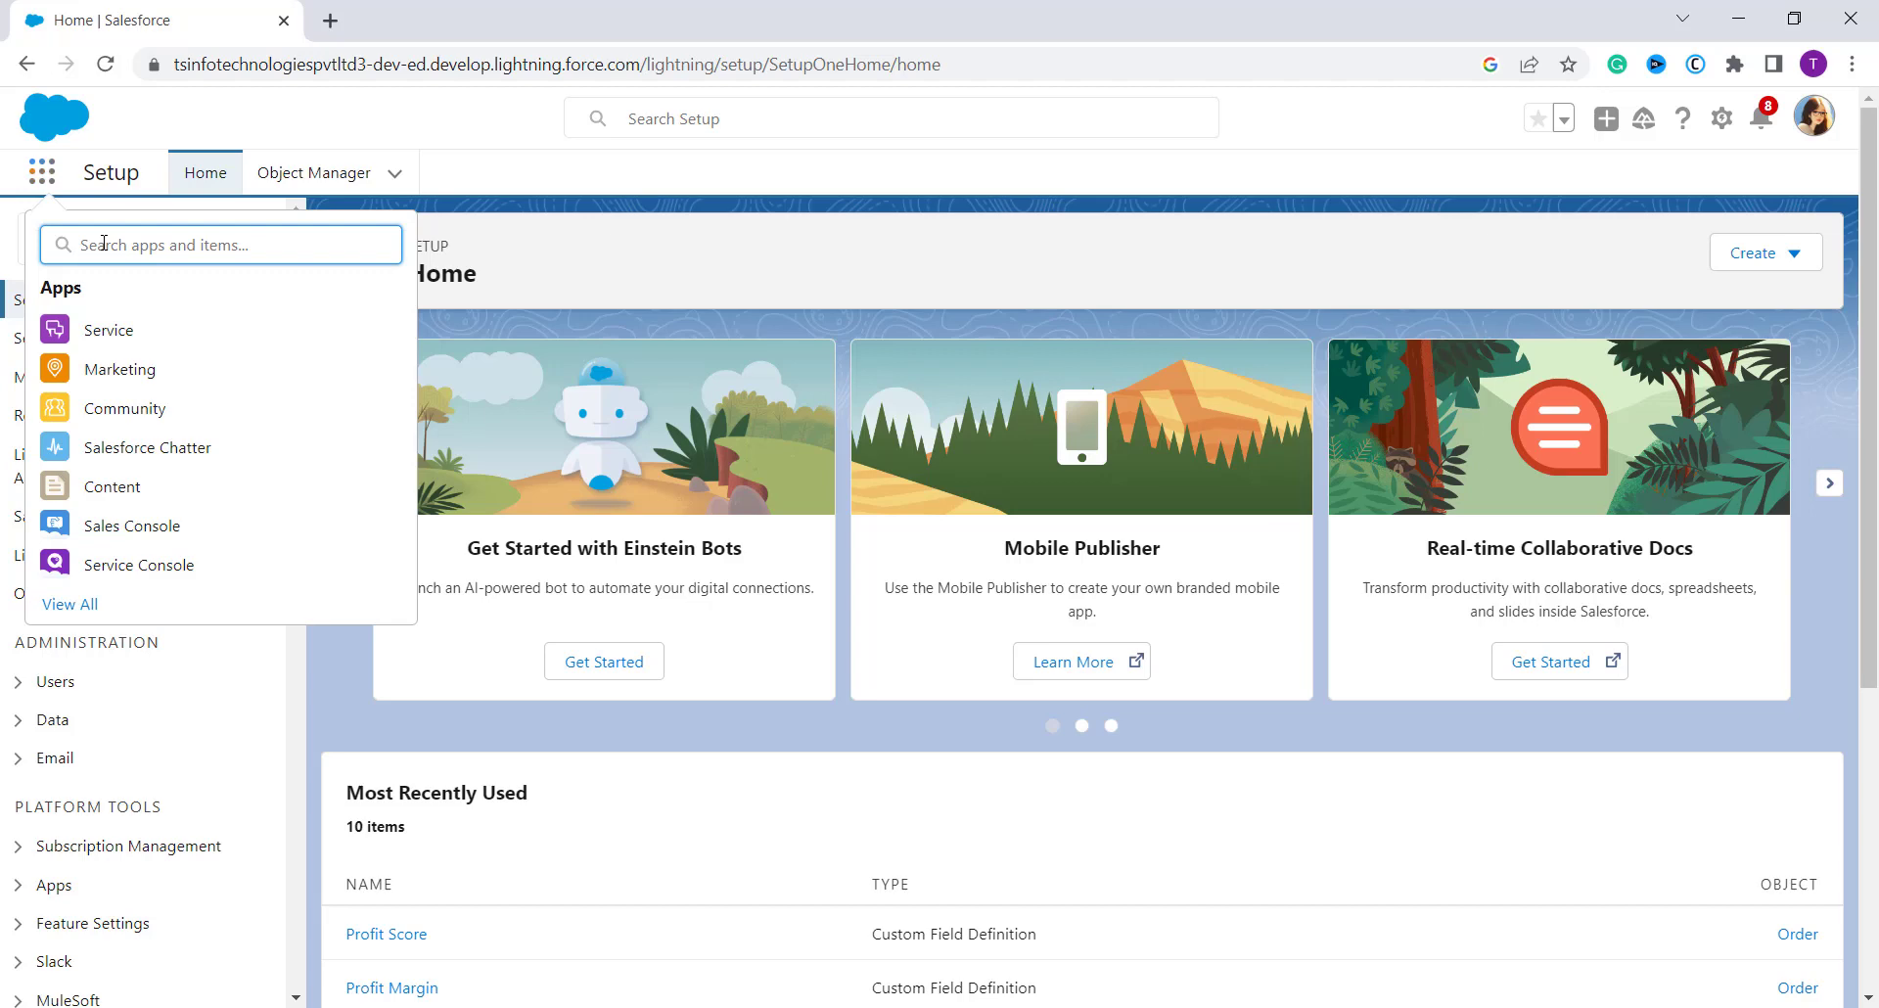
click(123, 350)
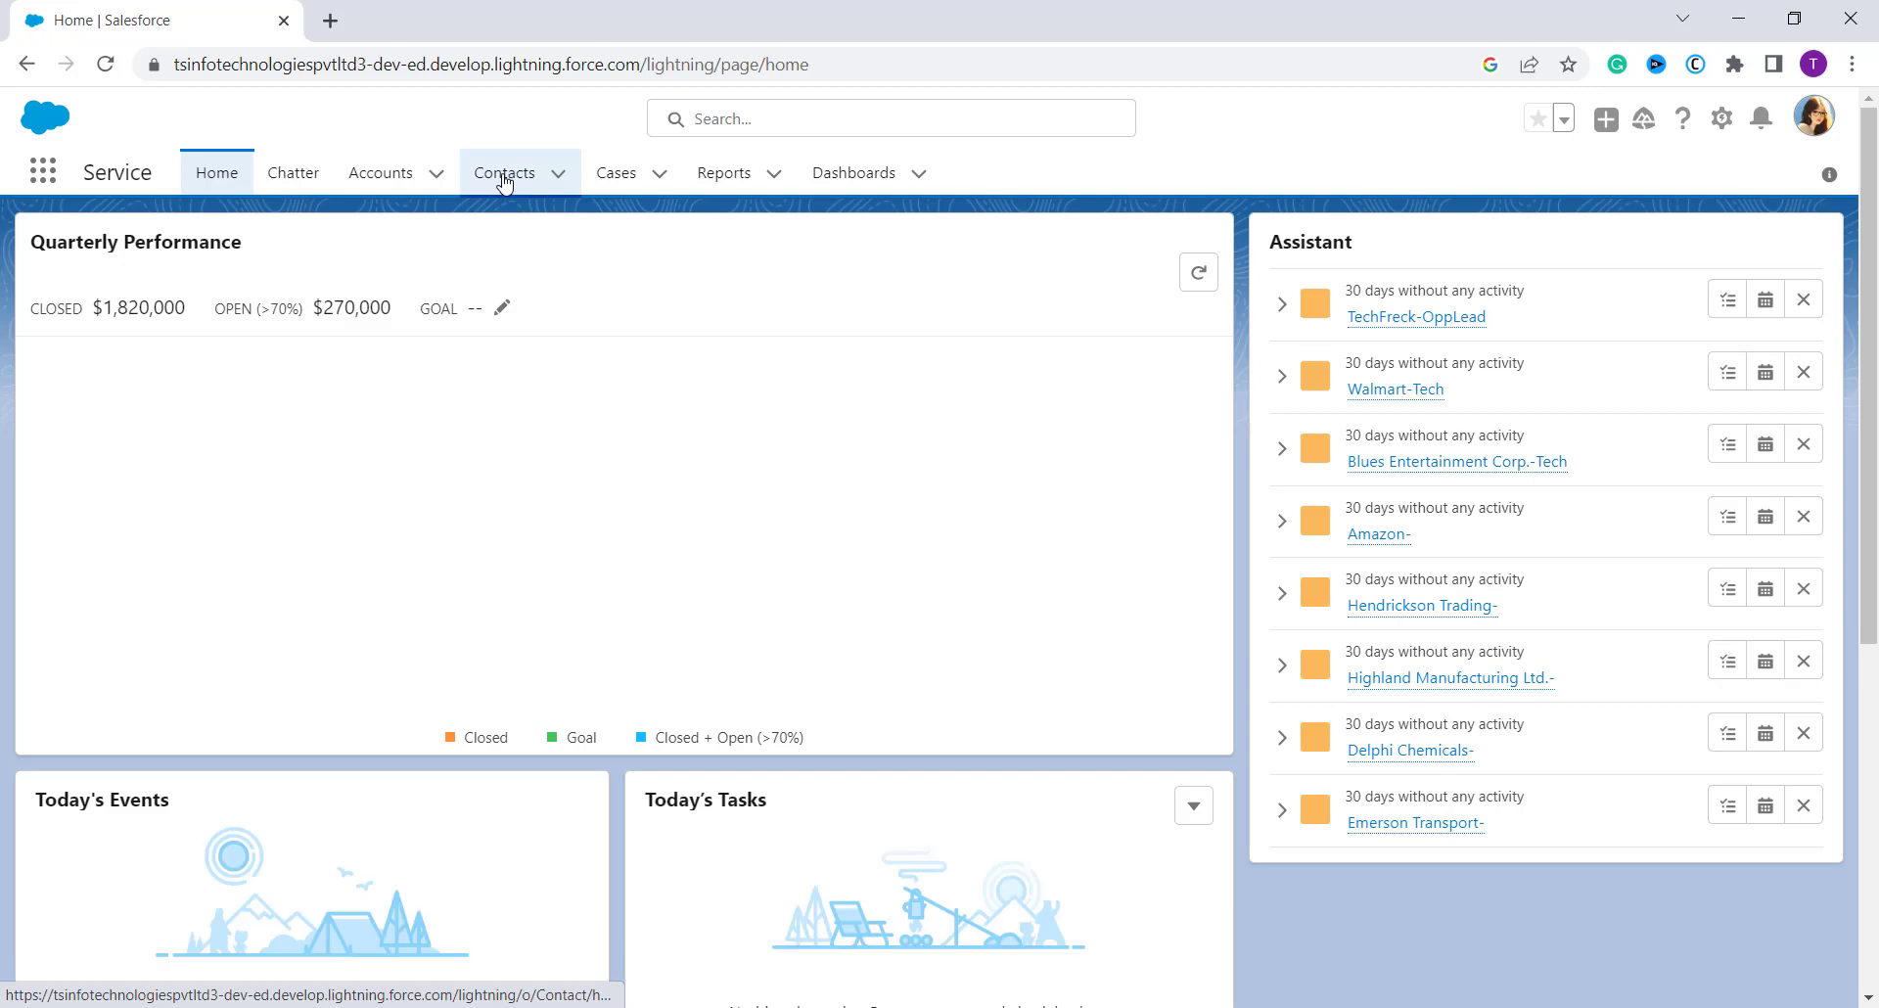
- Open the TechFreck account's contact record from the Contacts tab's Recently Viewed list
click(504, 182)
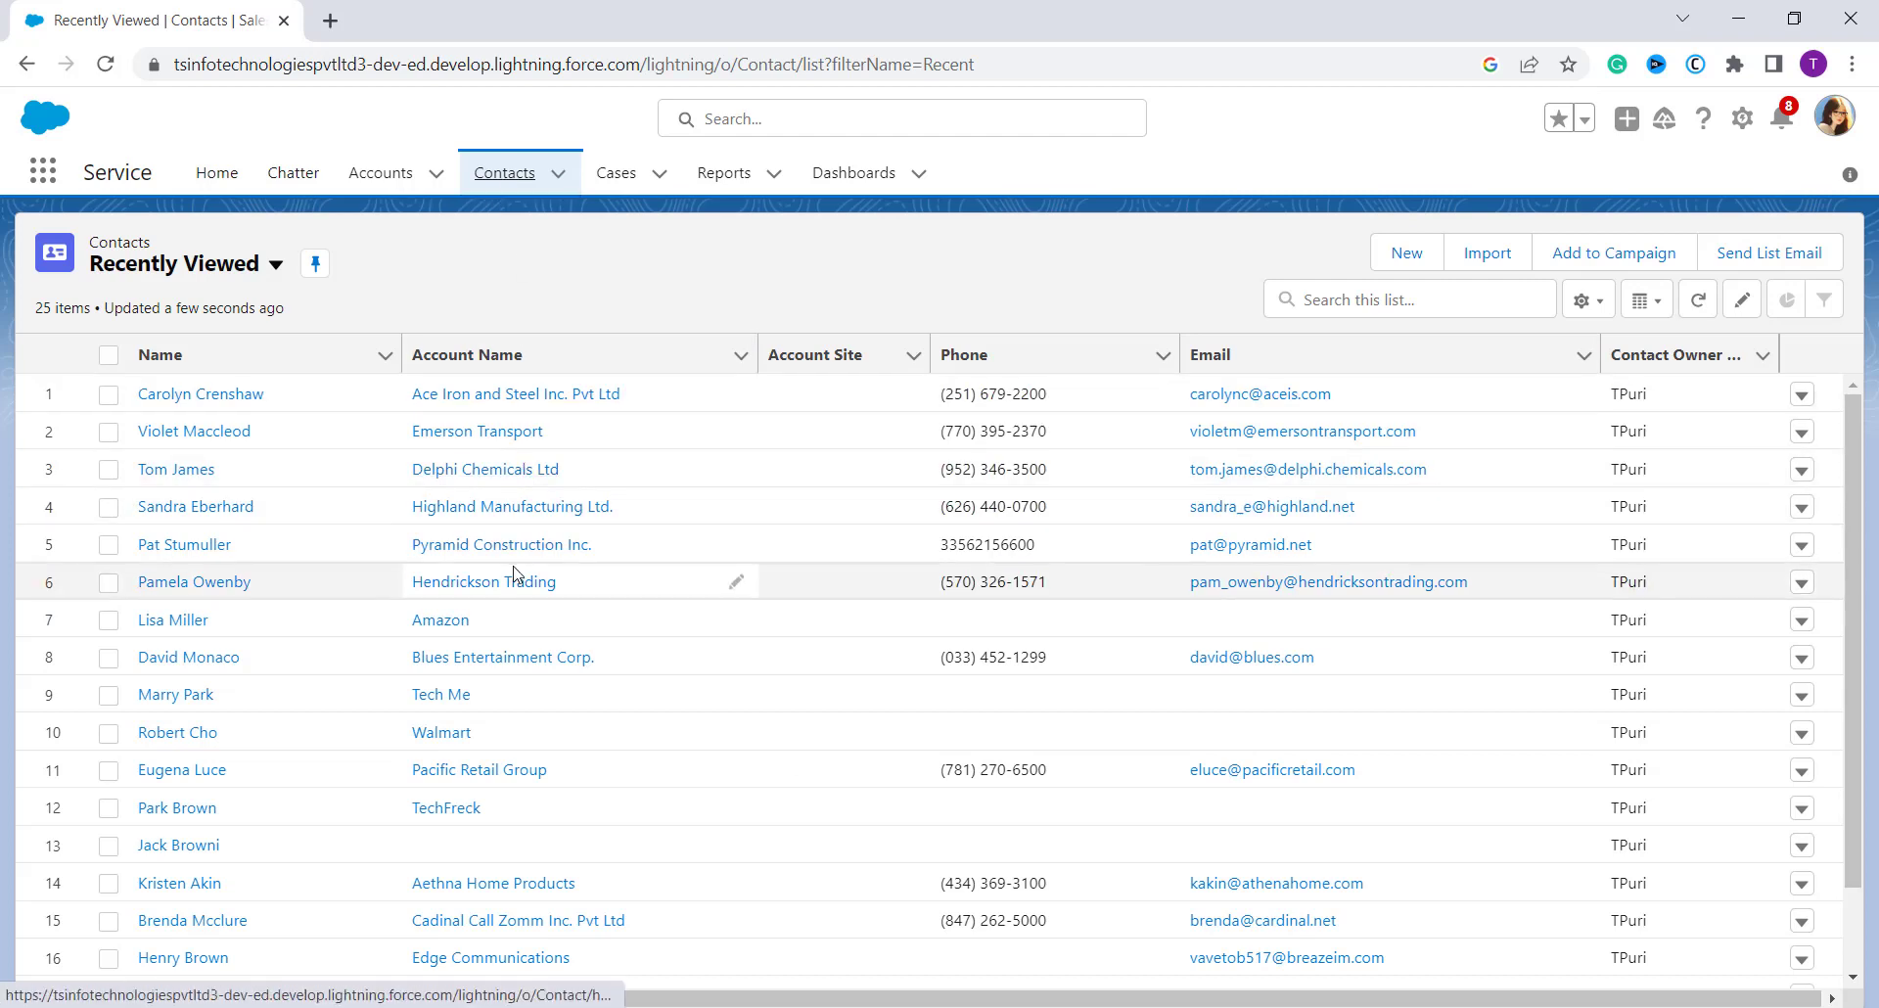
scroll(516, 575, down, 2)
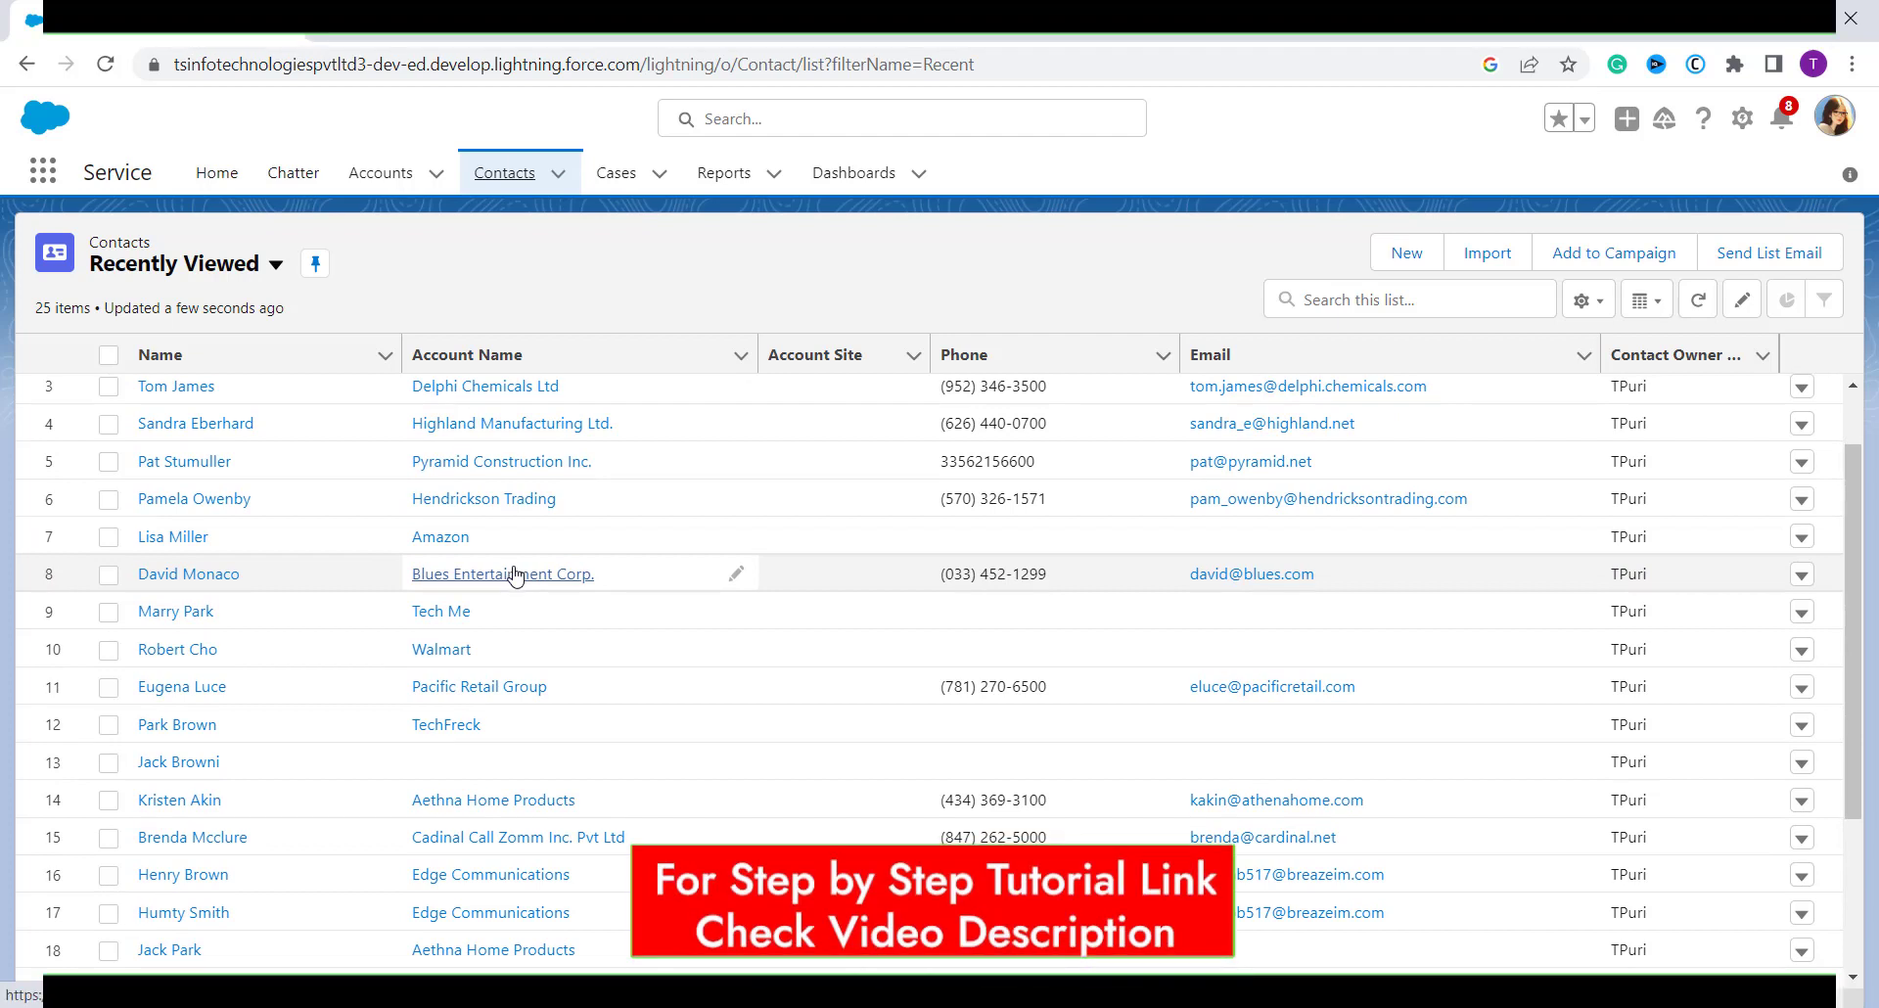
click(176, 726)
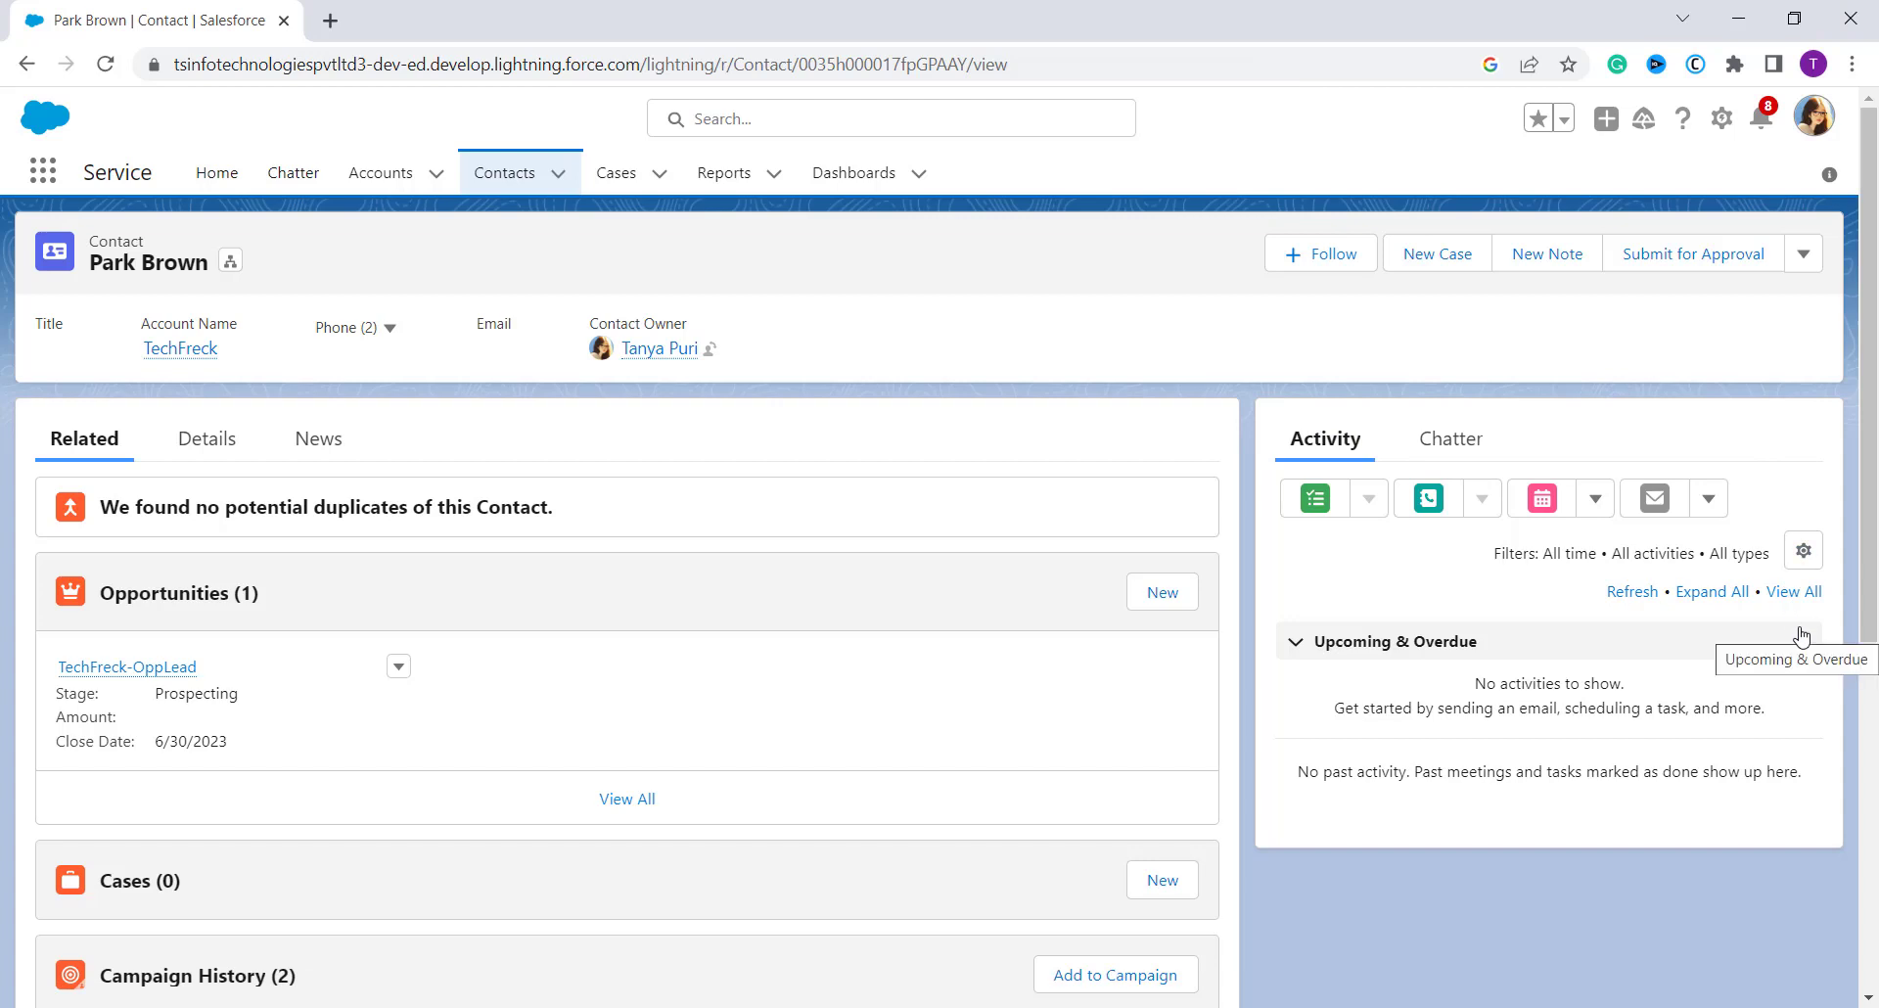
- Open the contact's Log a Call form and pop it out to the expanded window
click(1431, 499)
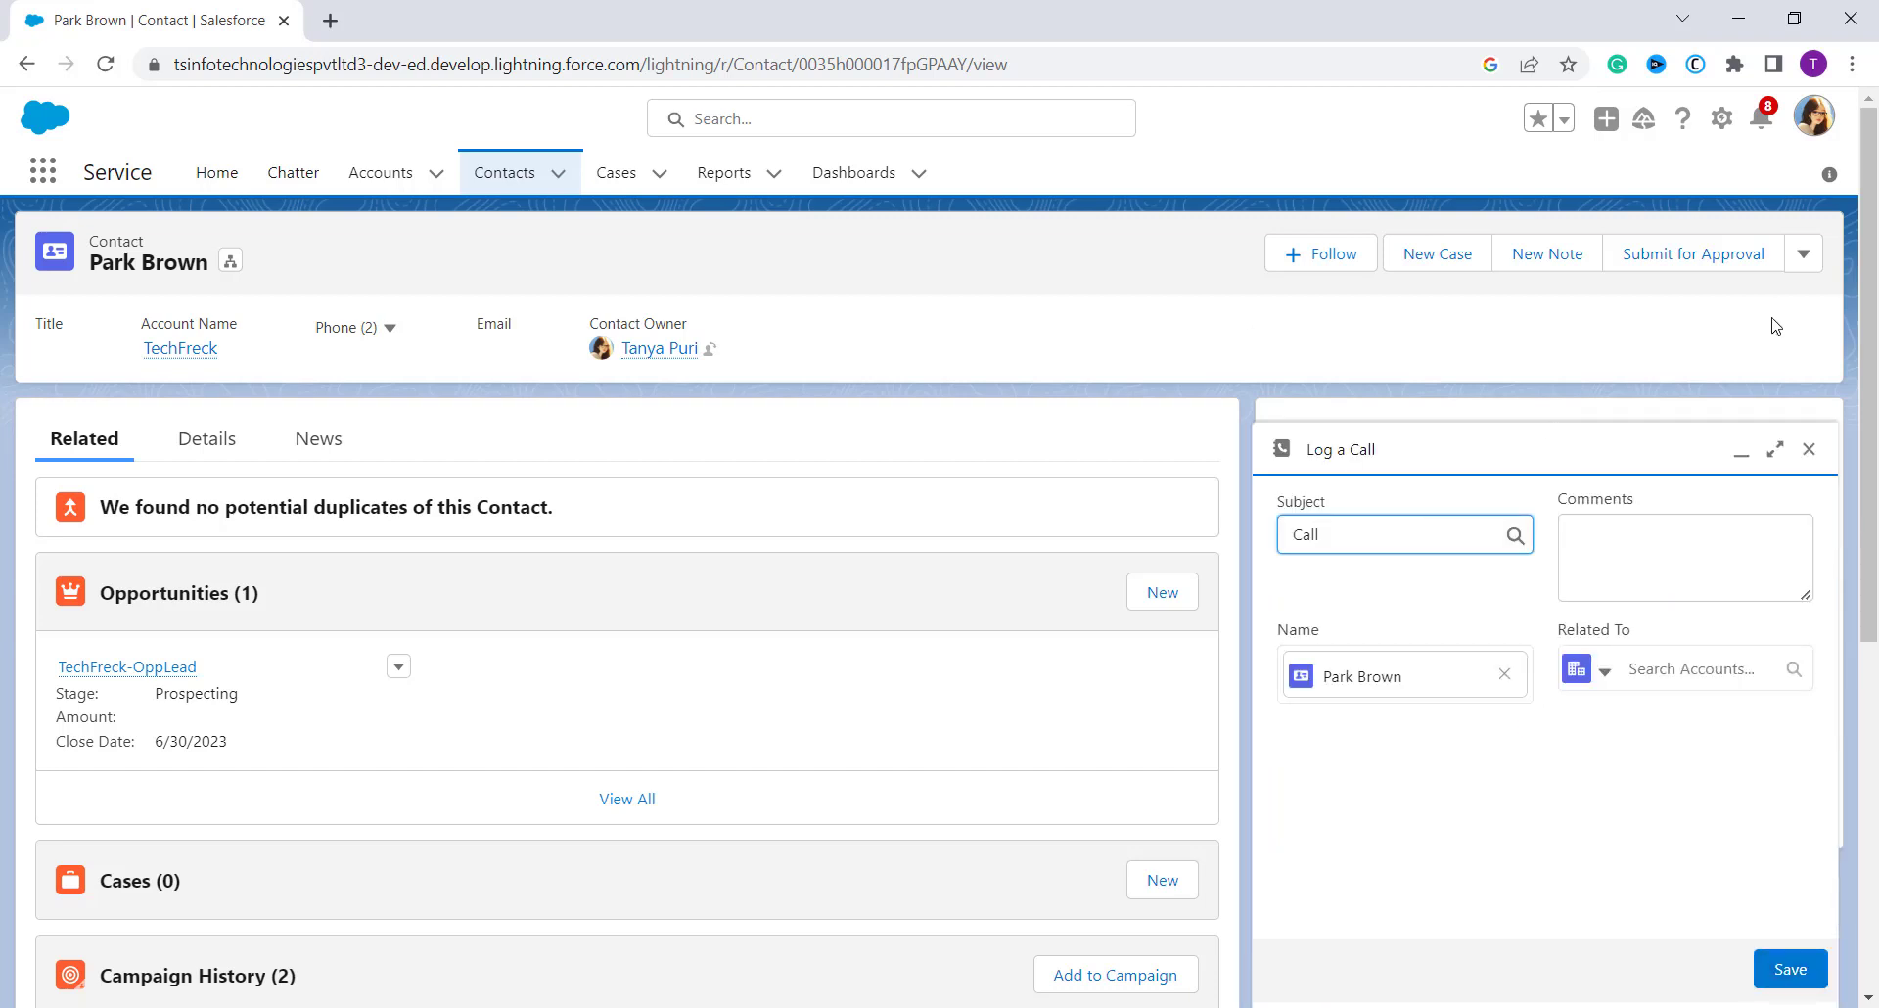
click(1809, 450)
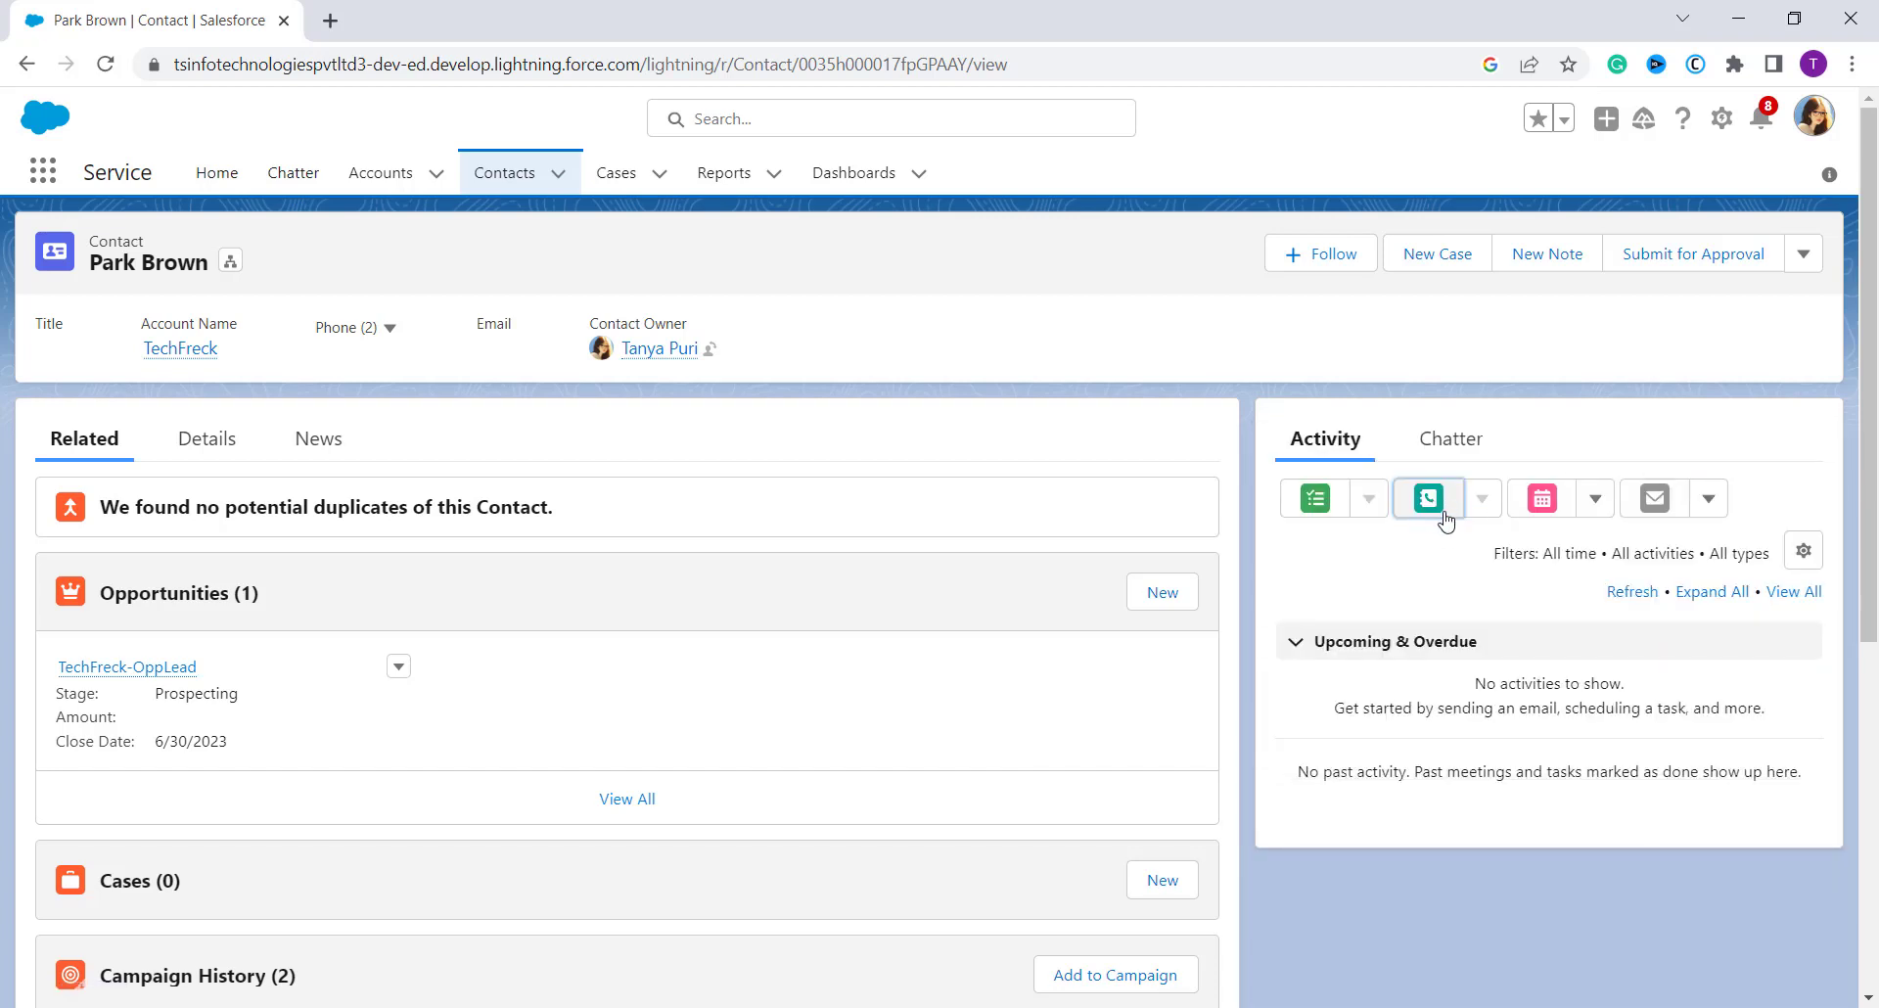
click(1440, 518)
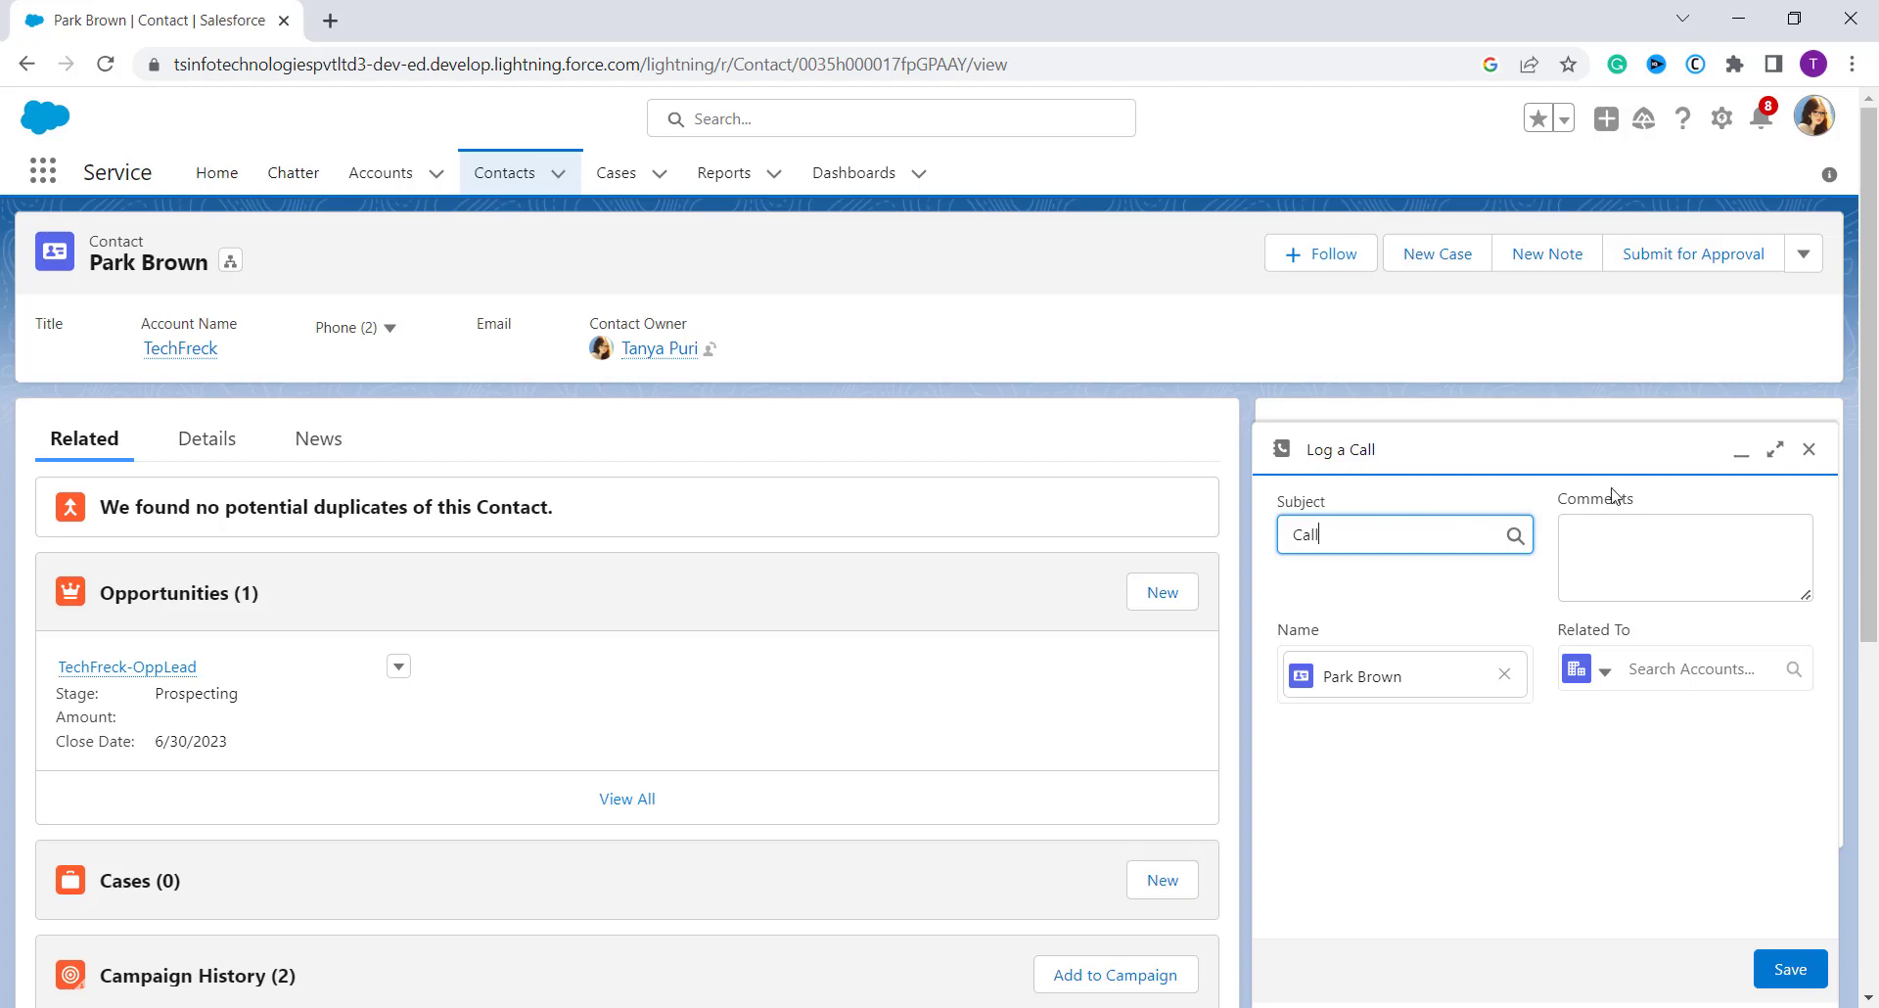
click(1751, 454)
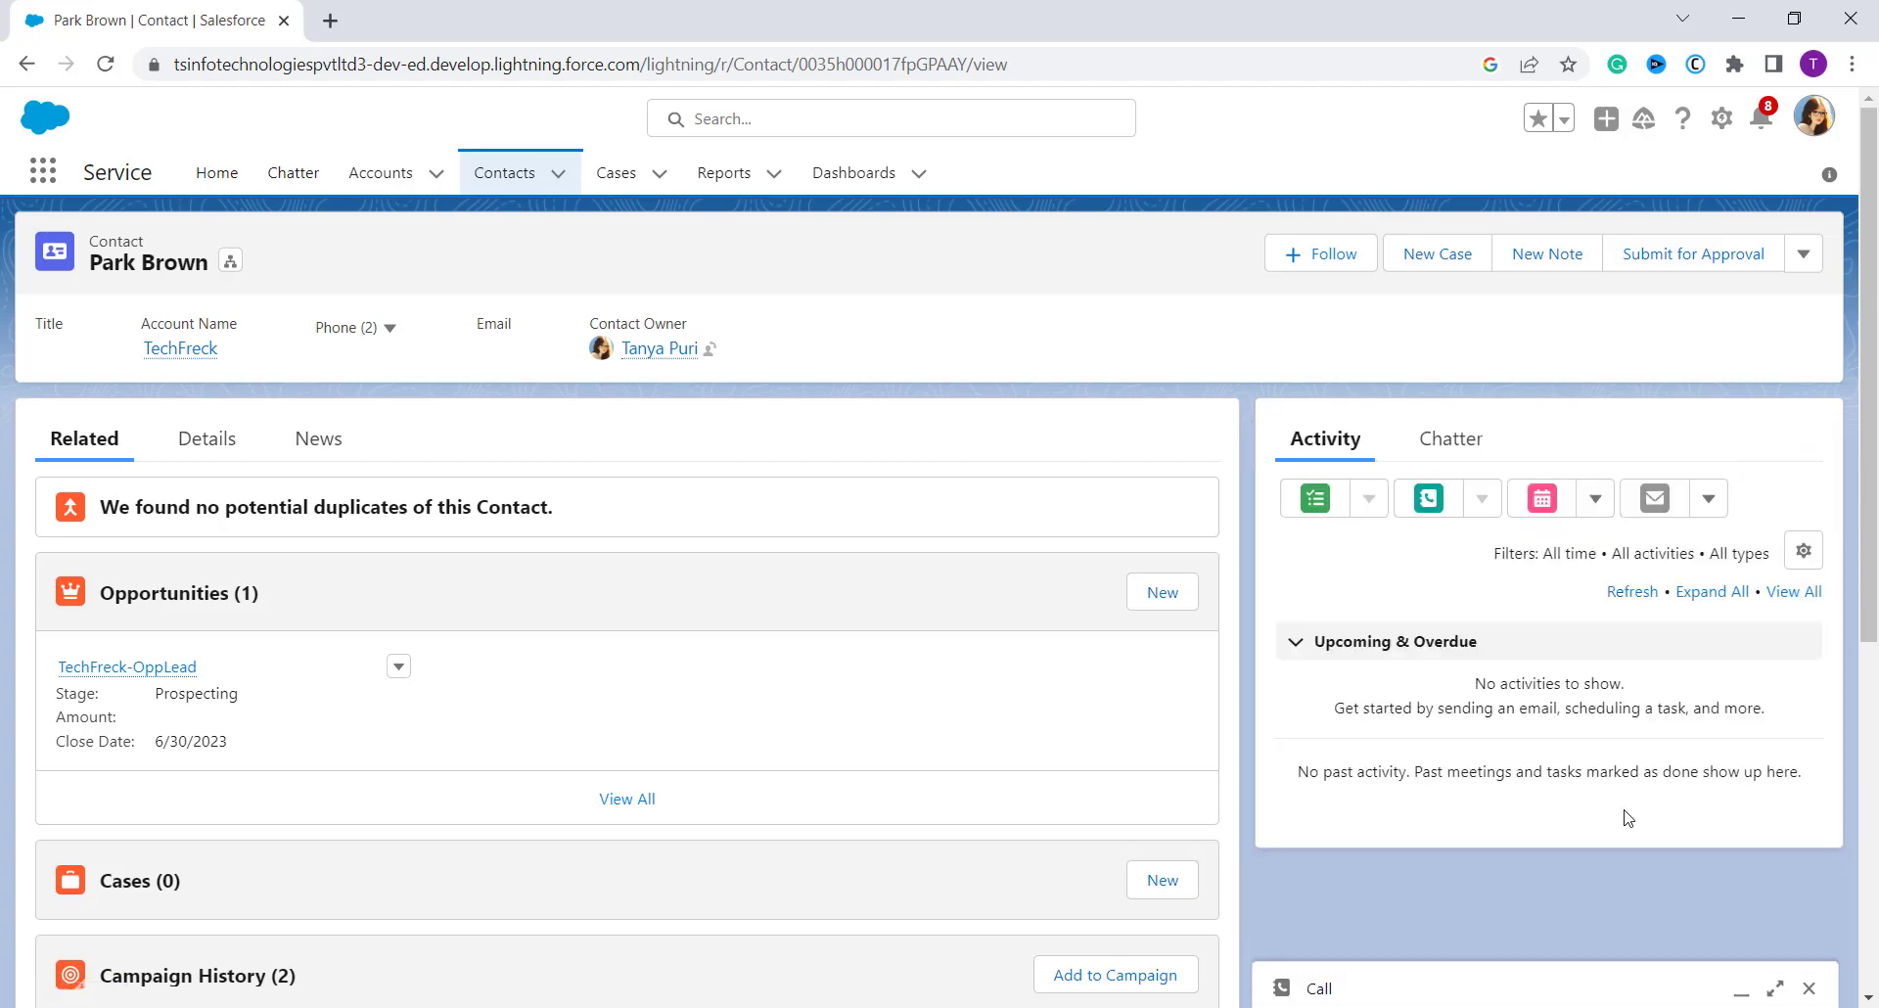
click(1775, 989)
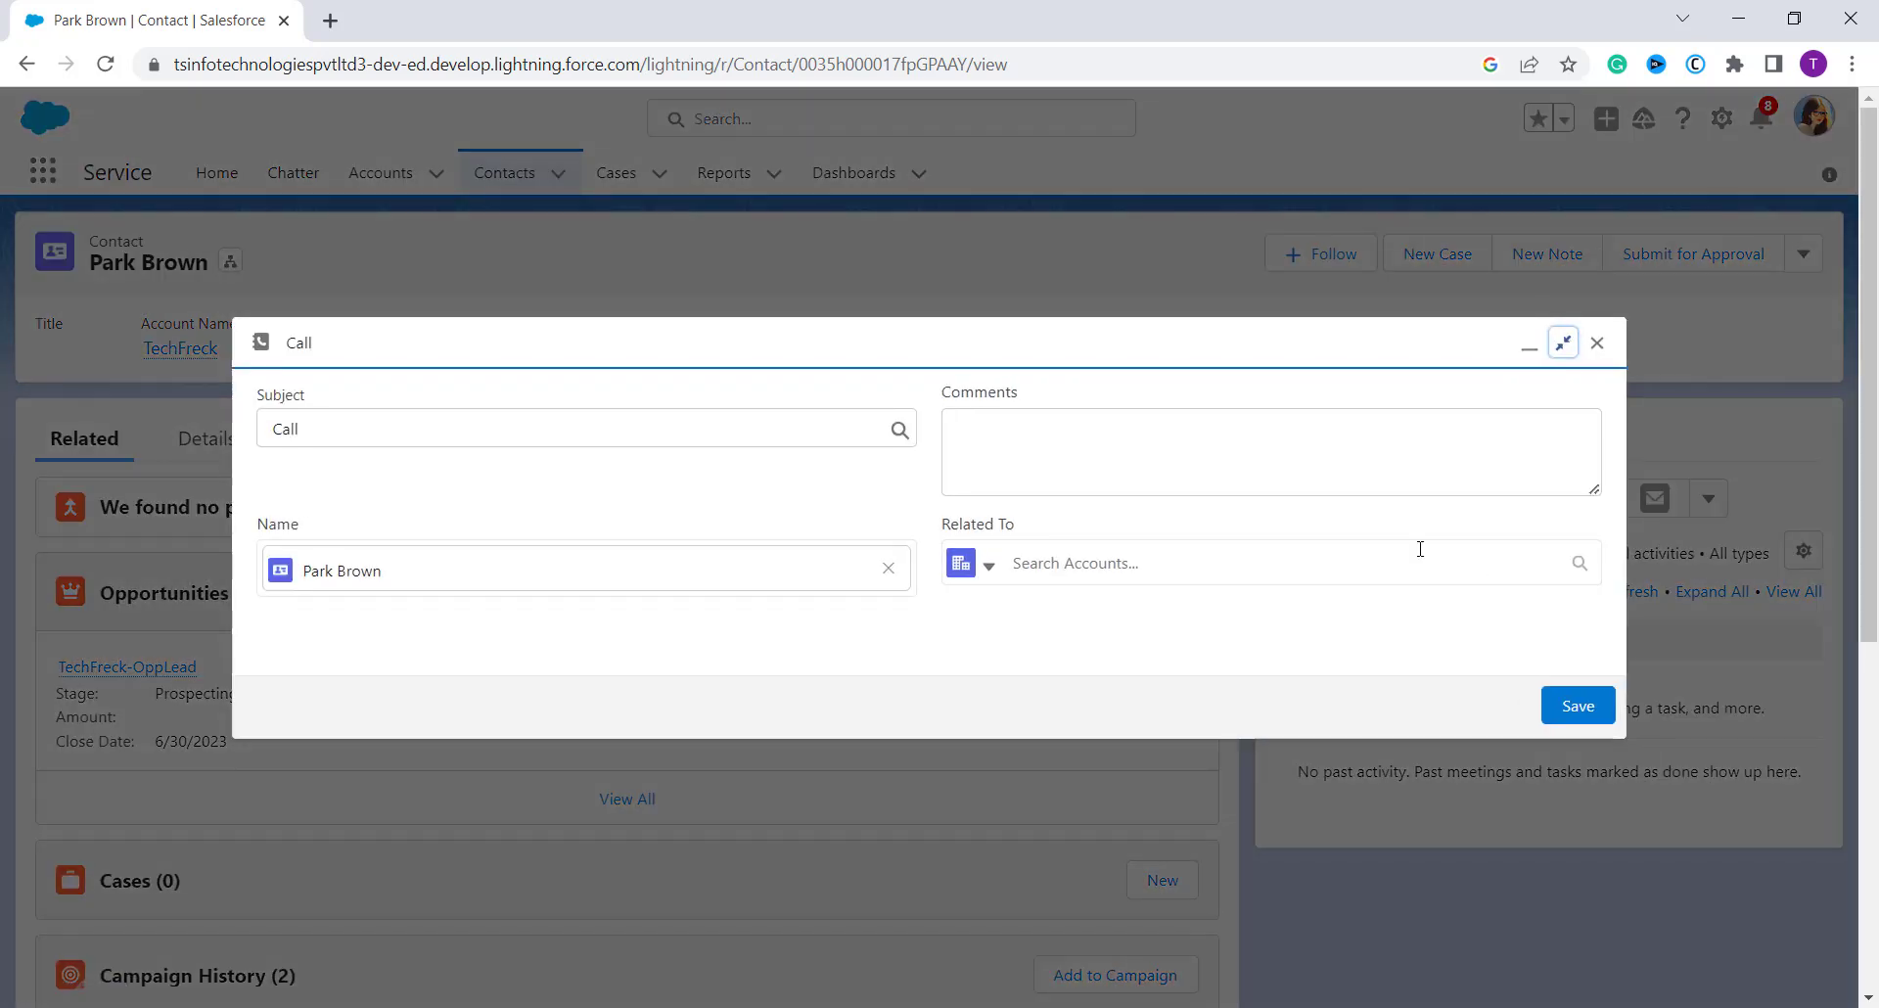
- Save a call with subject Email, comment 'This sample log a call.', related to Highland Manufacturing Ltd
click(380, 424)
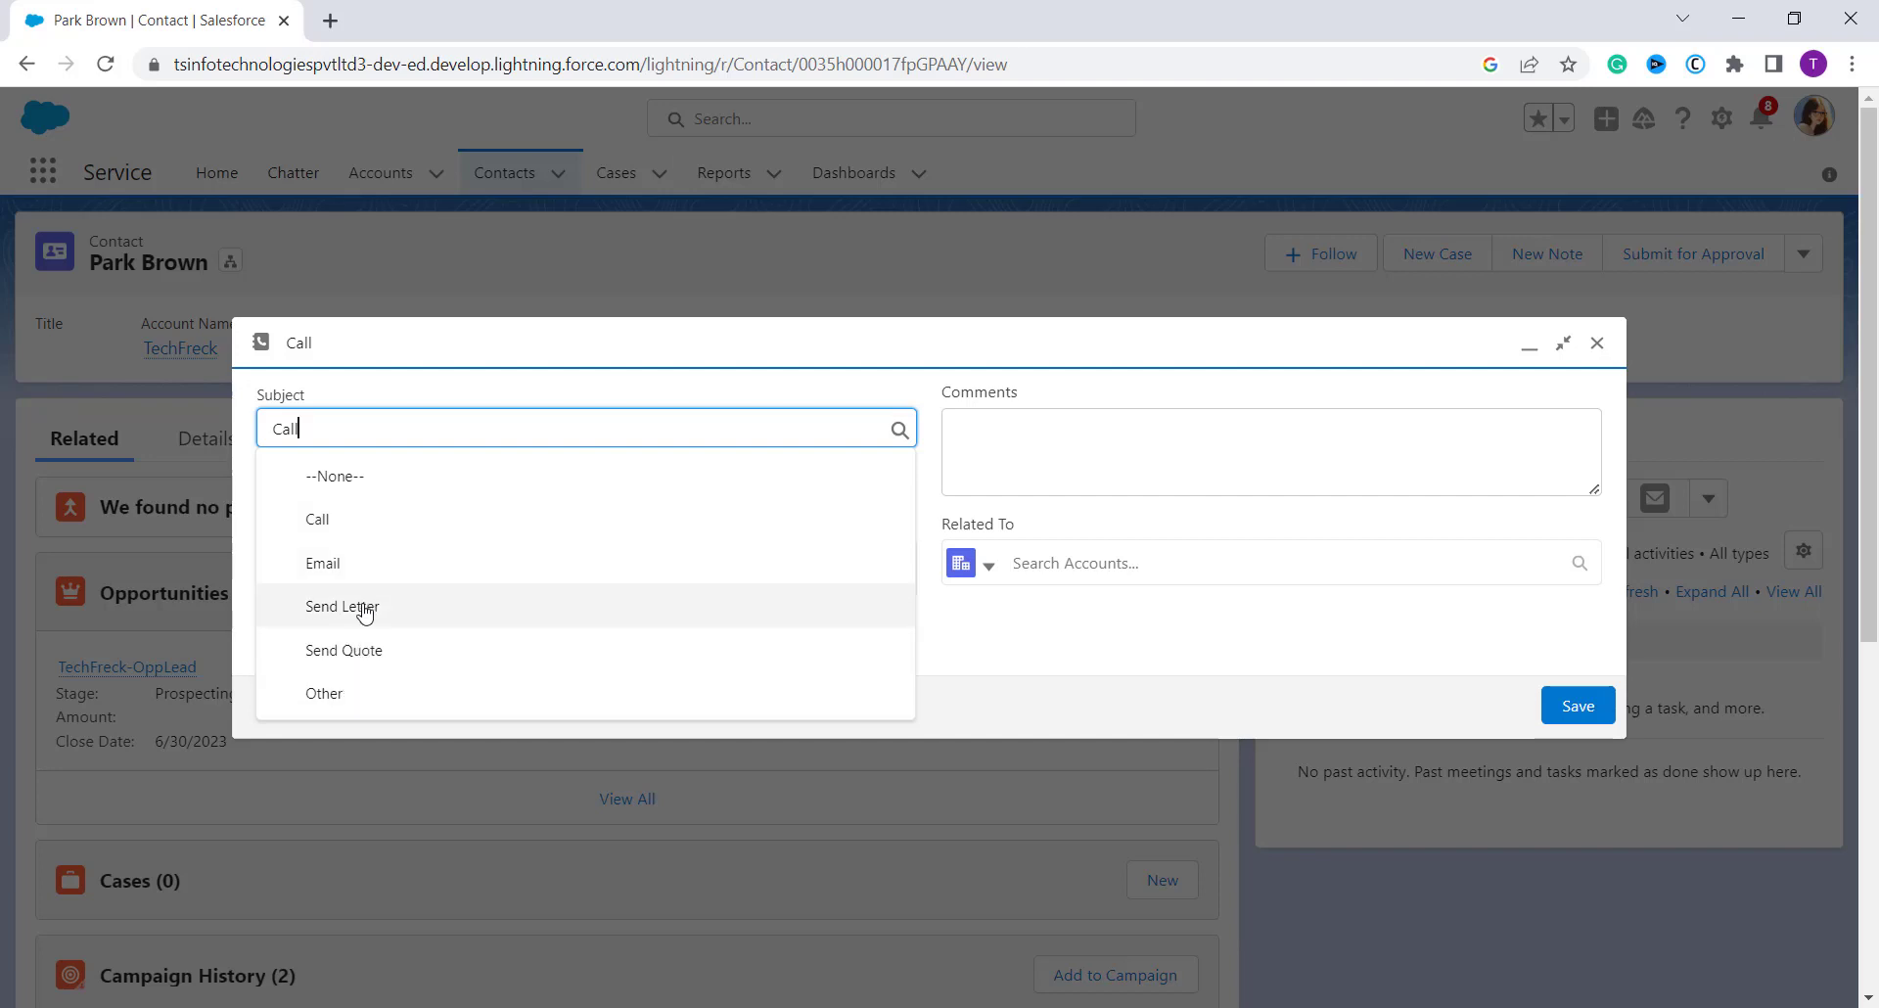
click(354, 560)
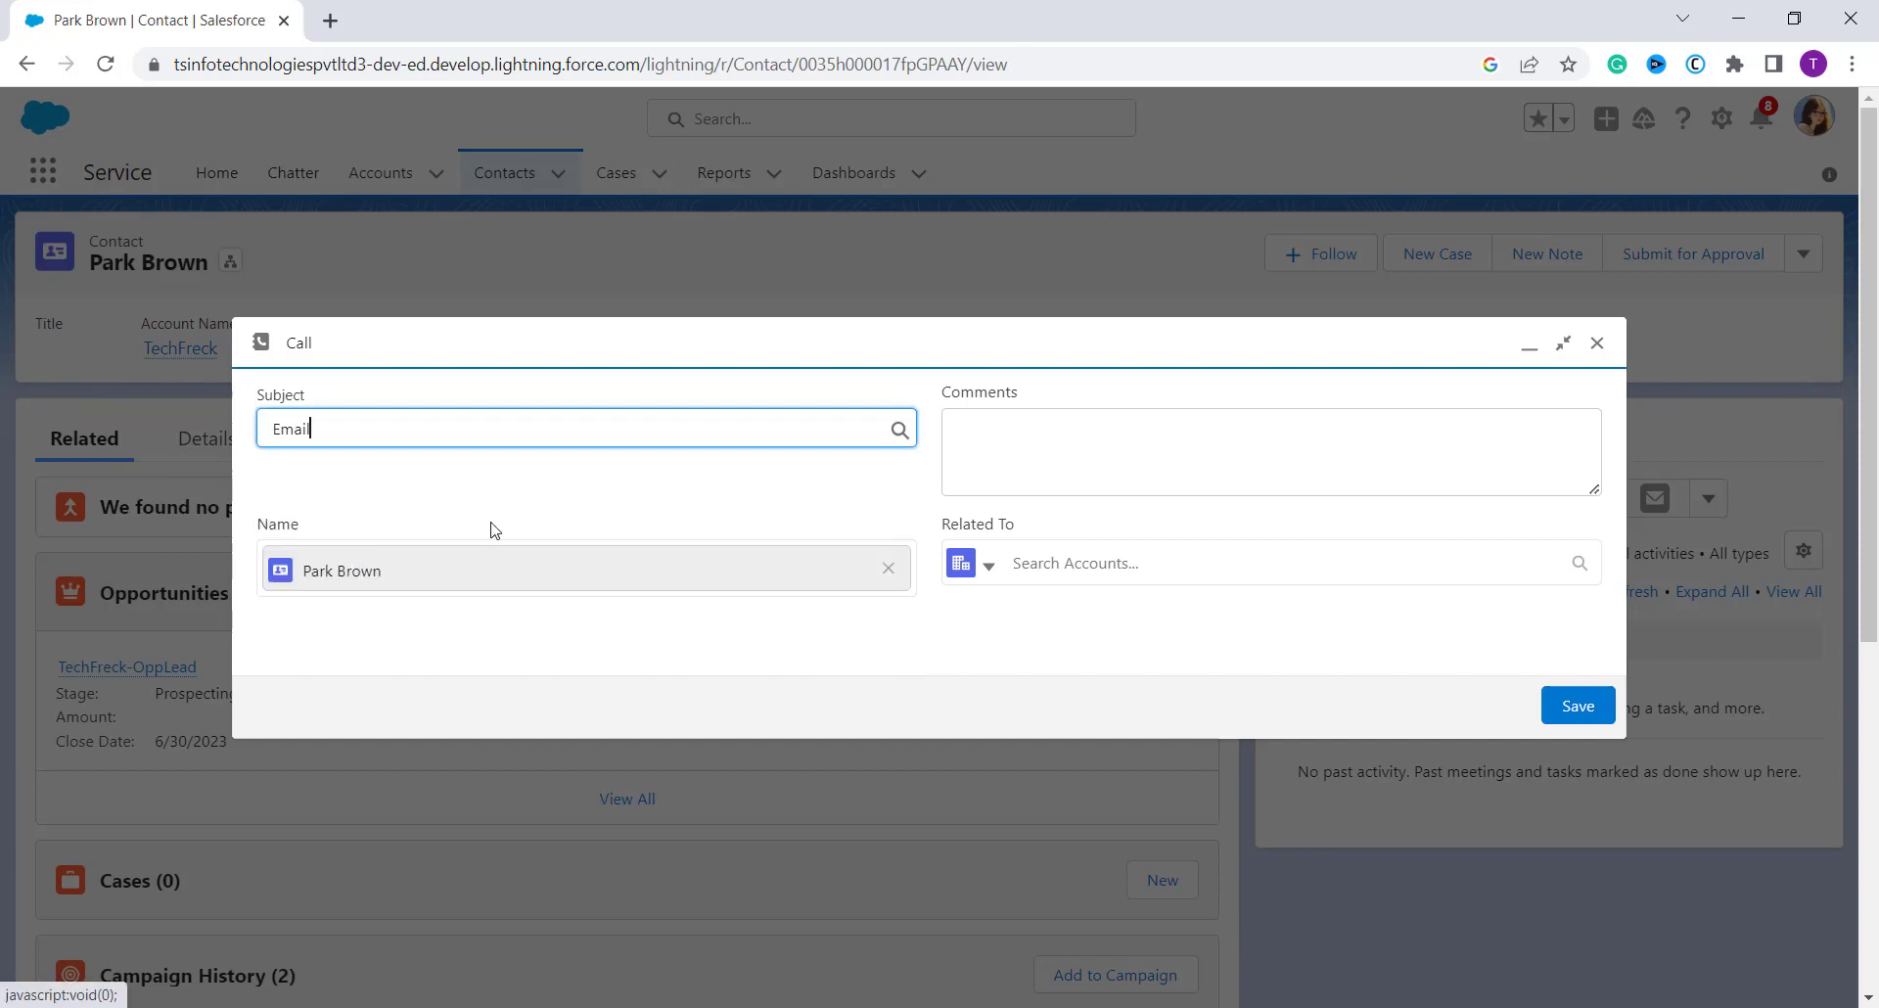
click(1016, 463)
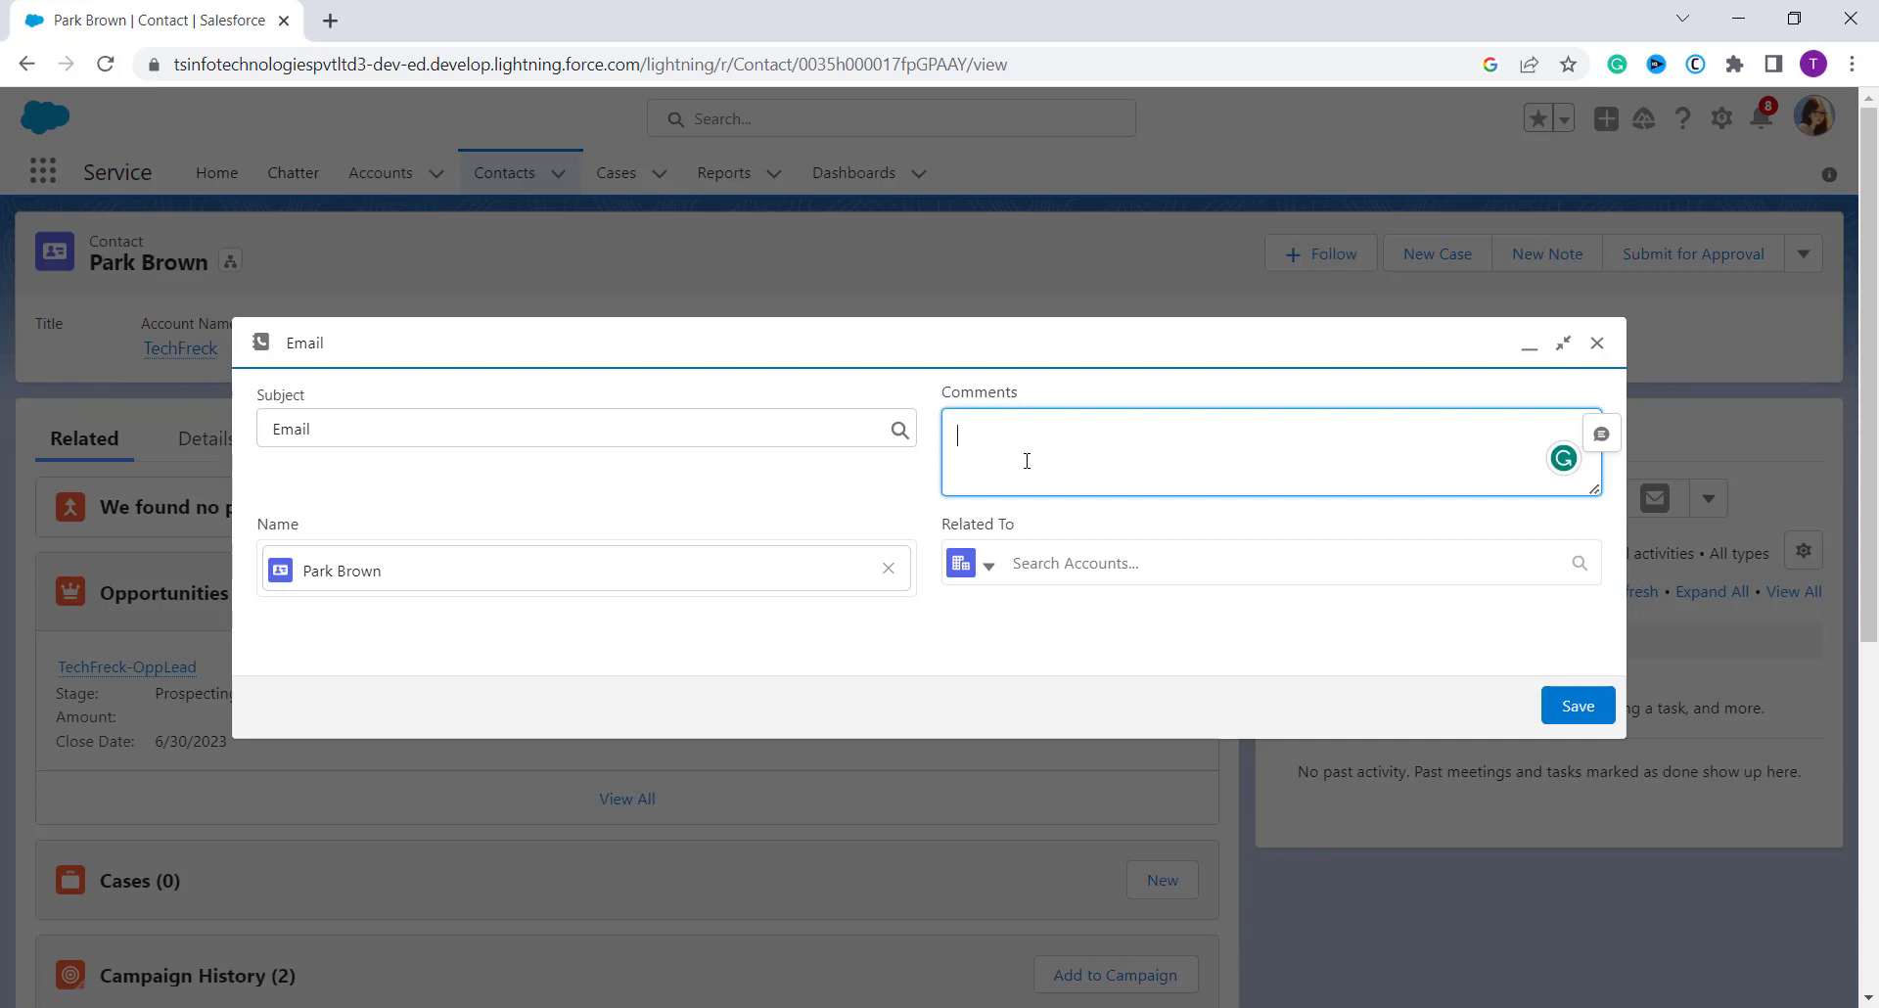
text(This sample log  a call.)
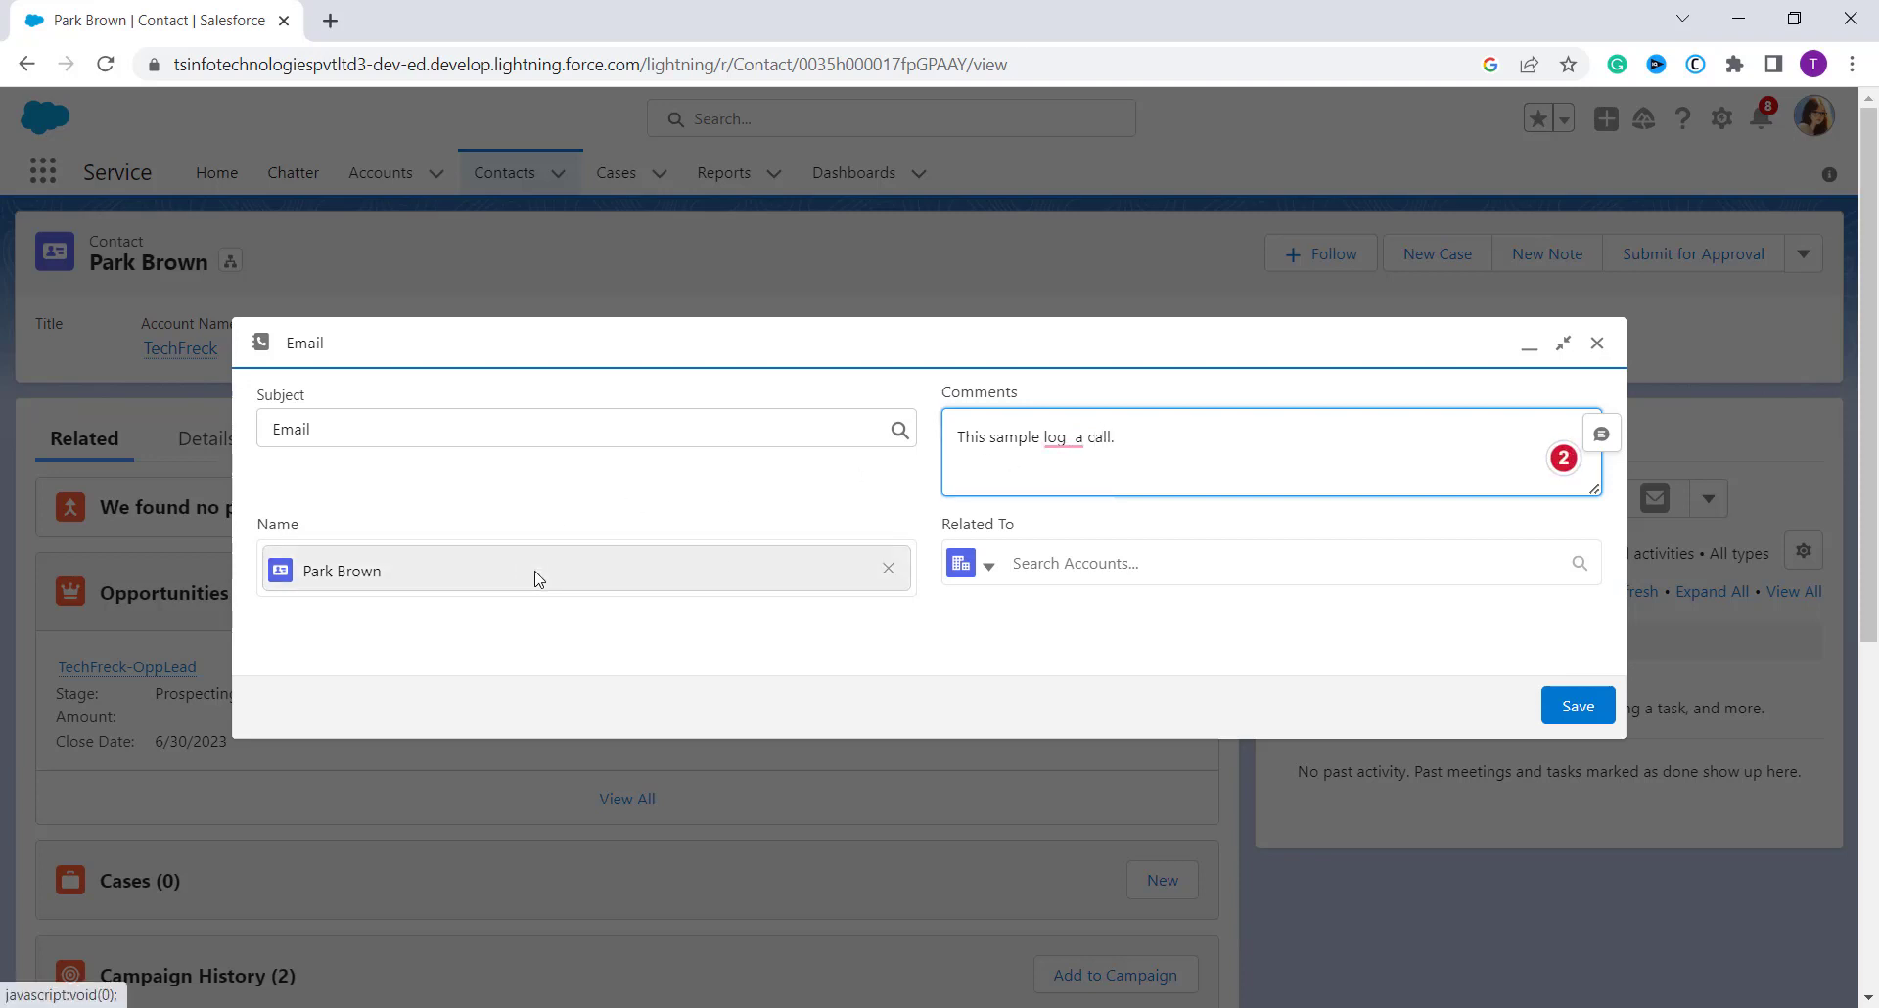
click(1067, 566)
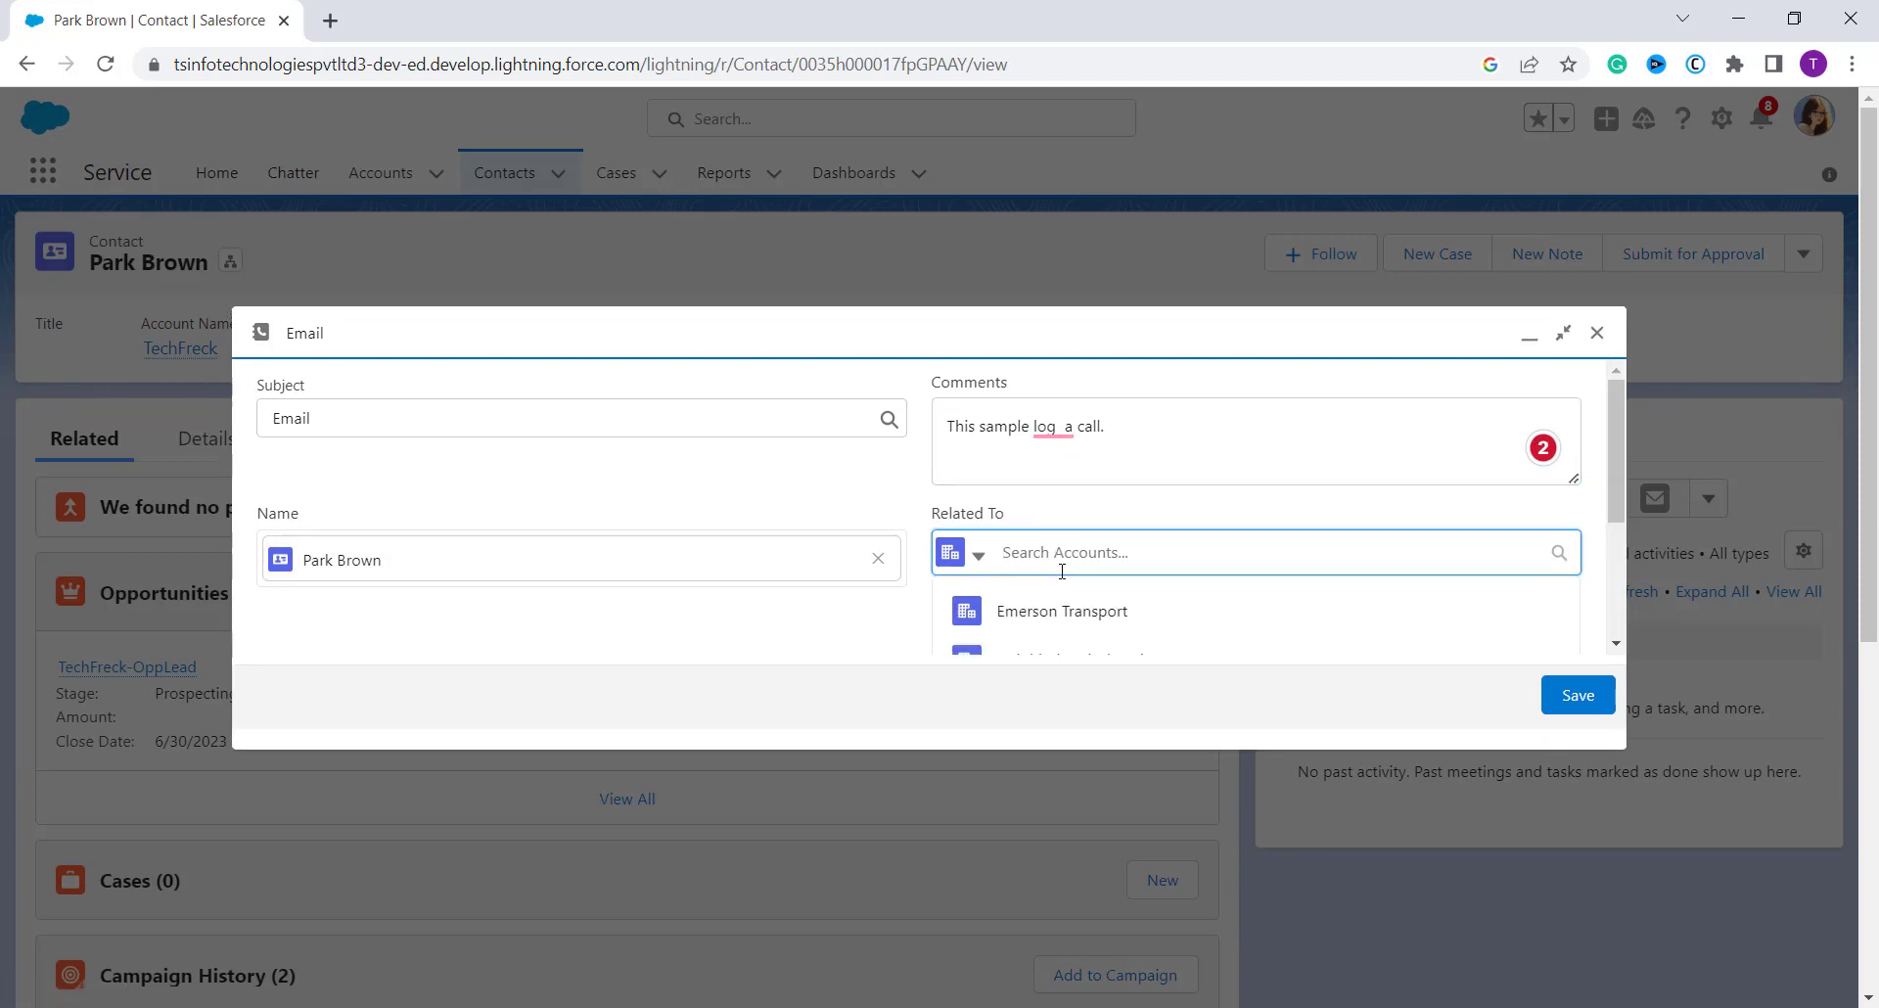
scroll(1053, 582, down, 2)
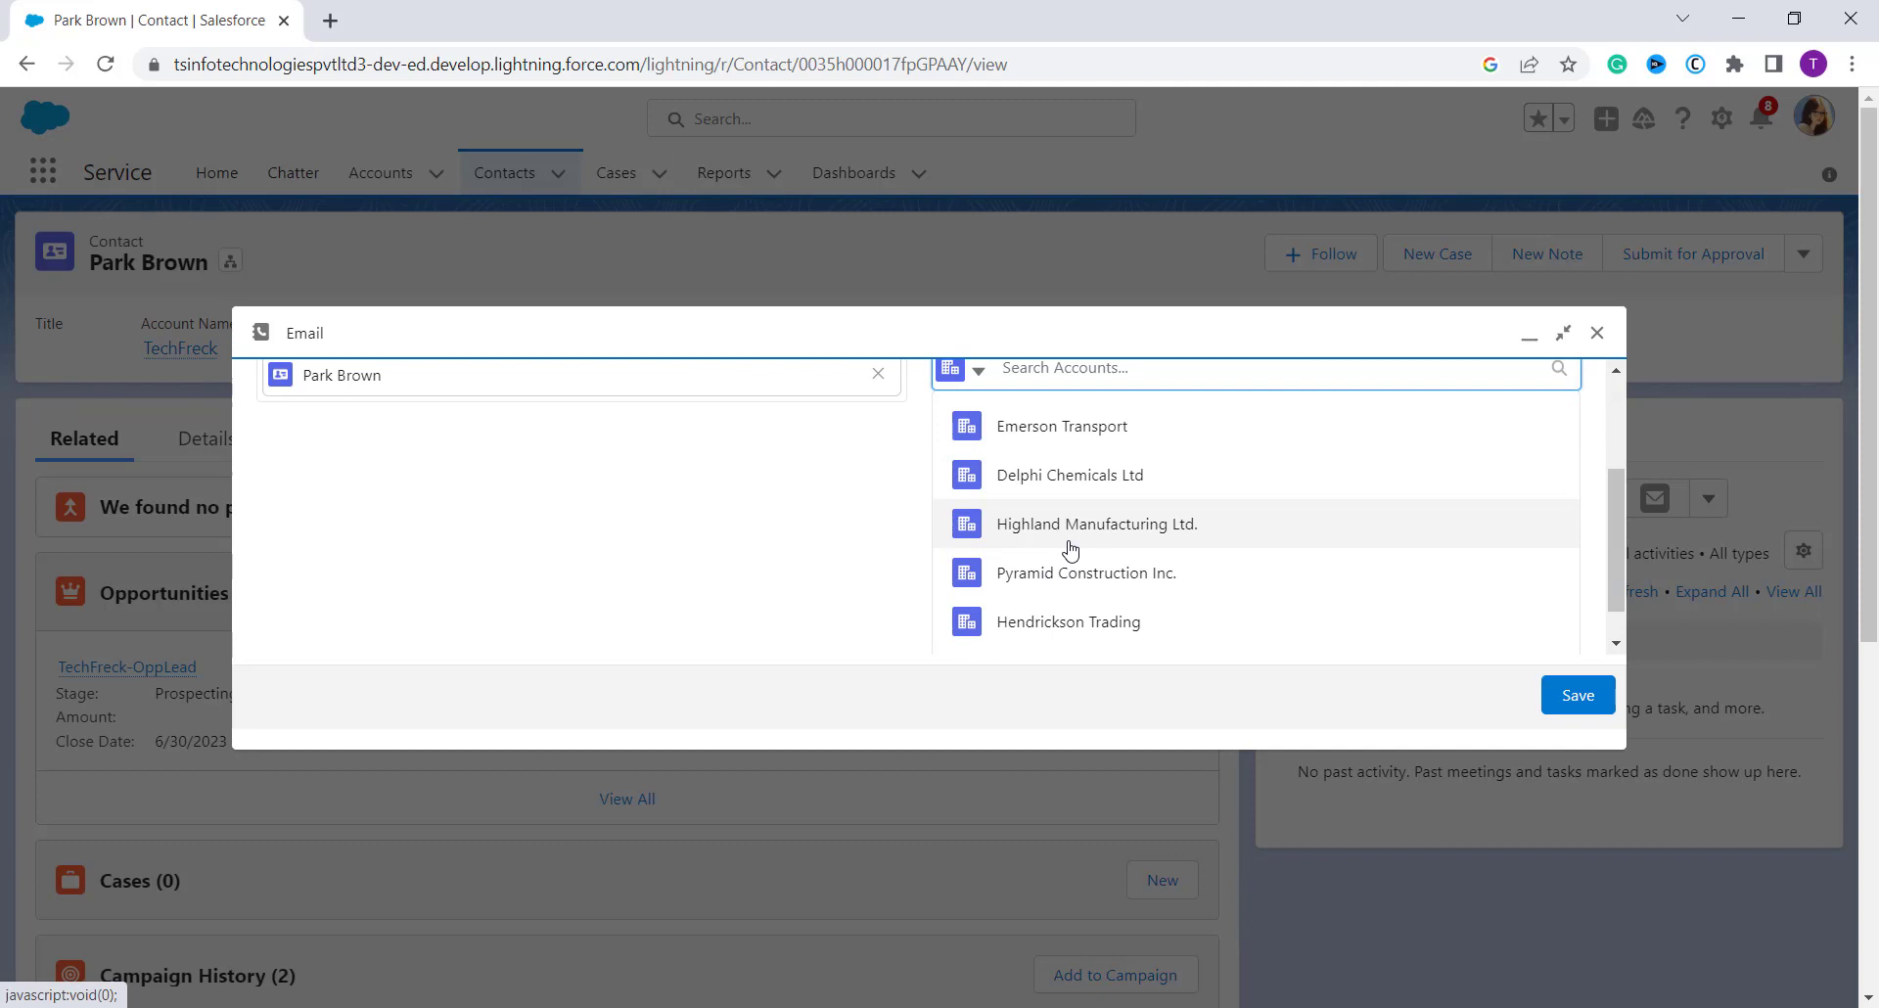
click(1071, 526)
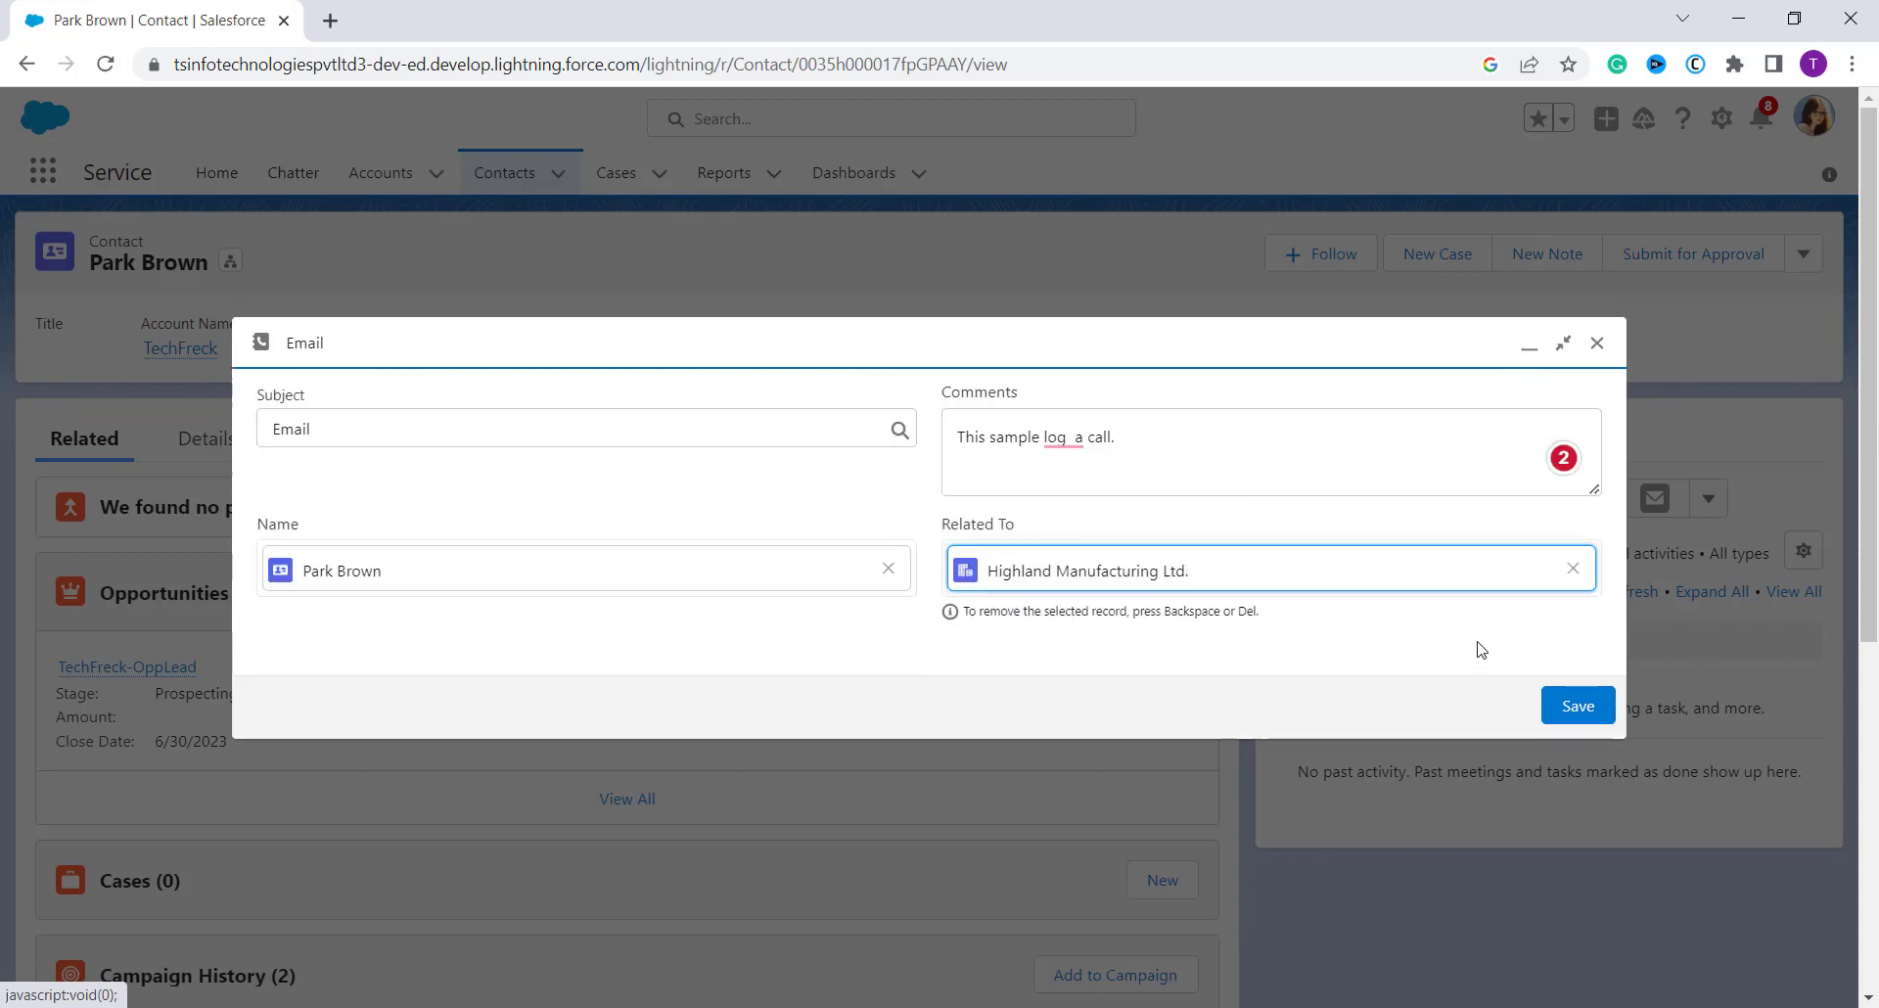
click(1562, 712)
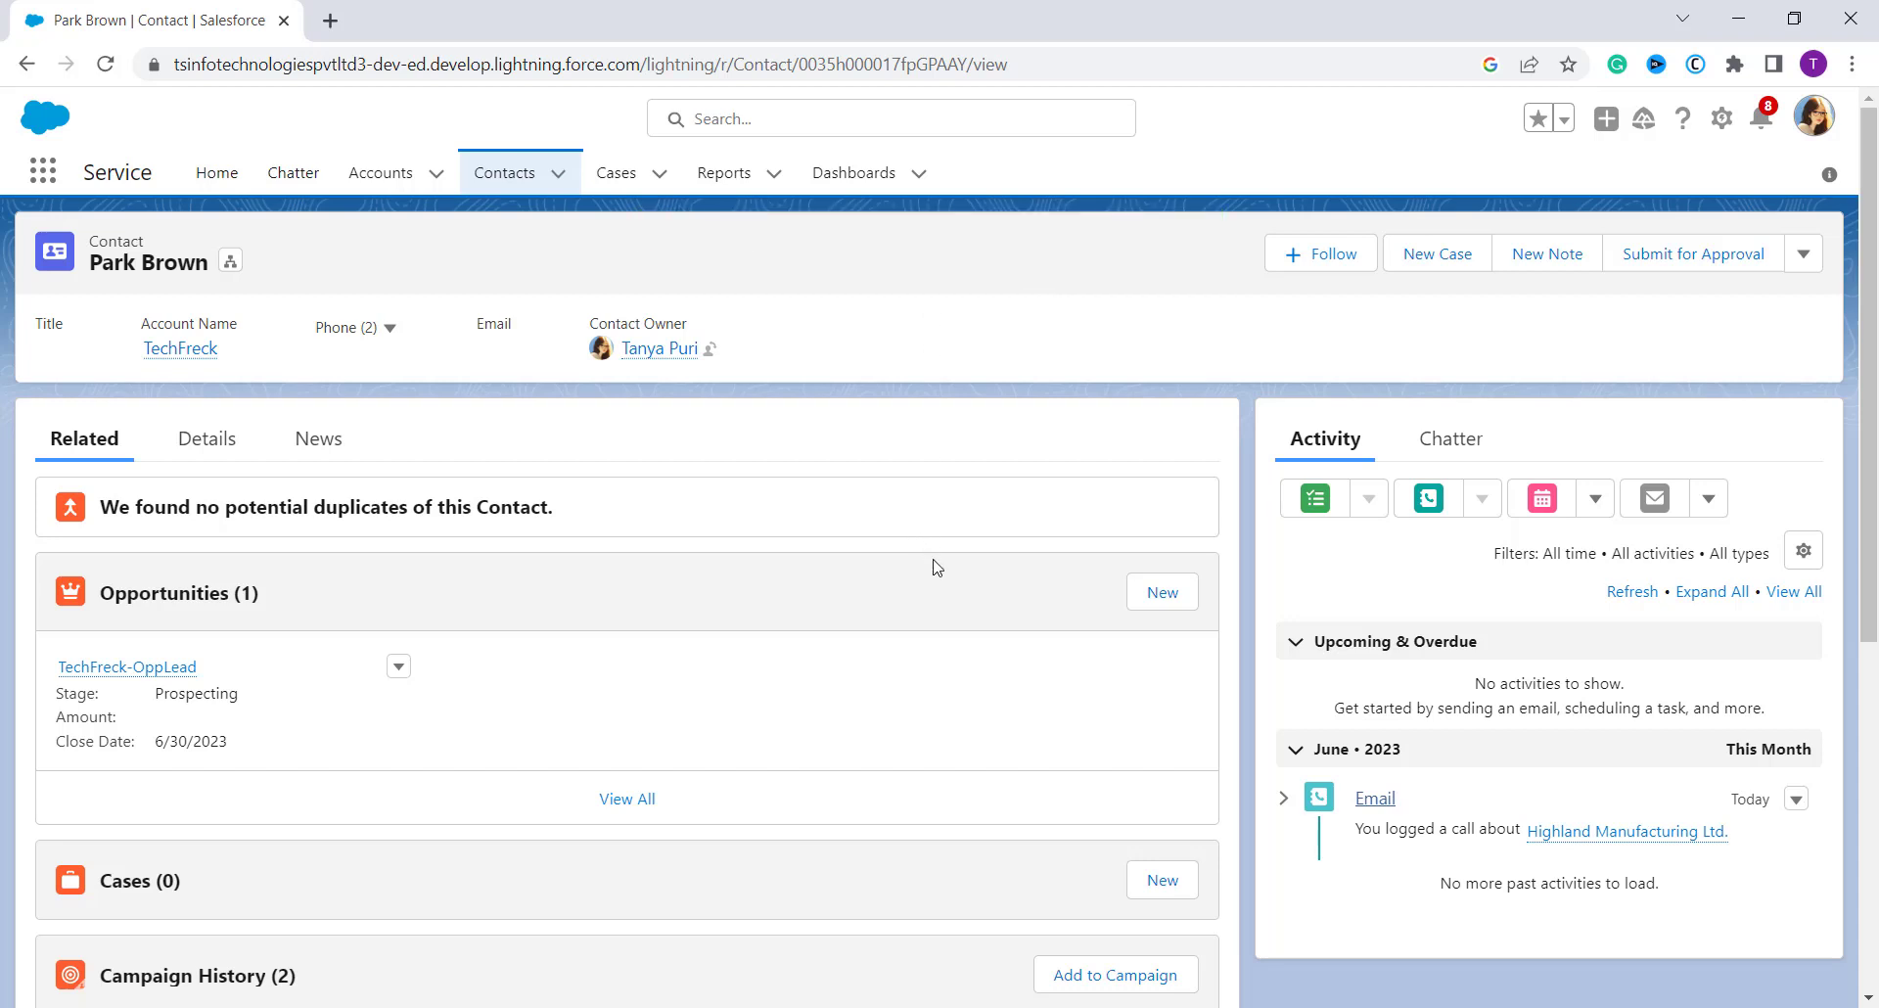
scroll(1440, 703, down, 1)
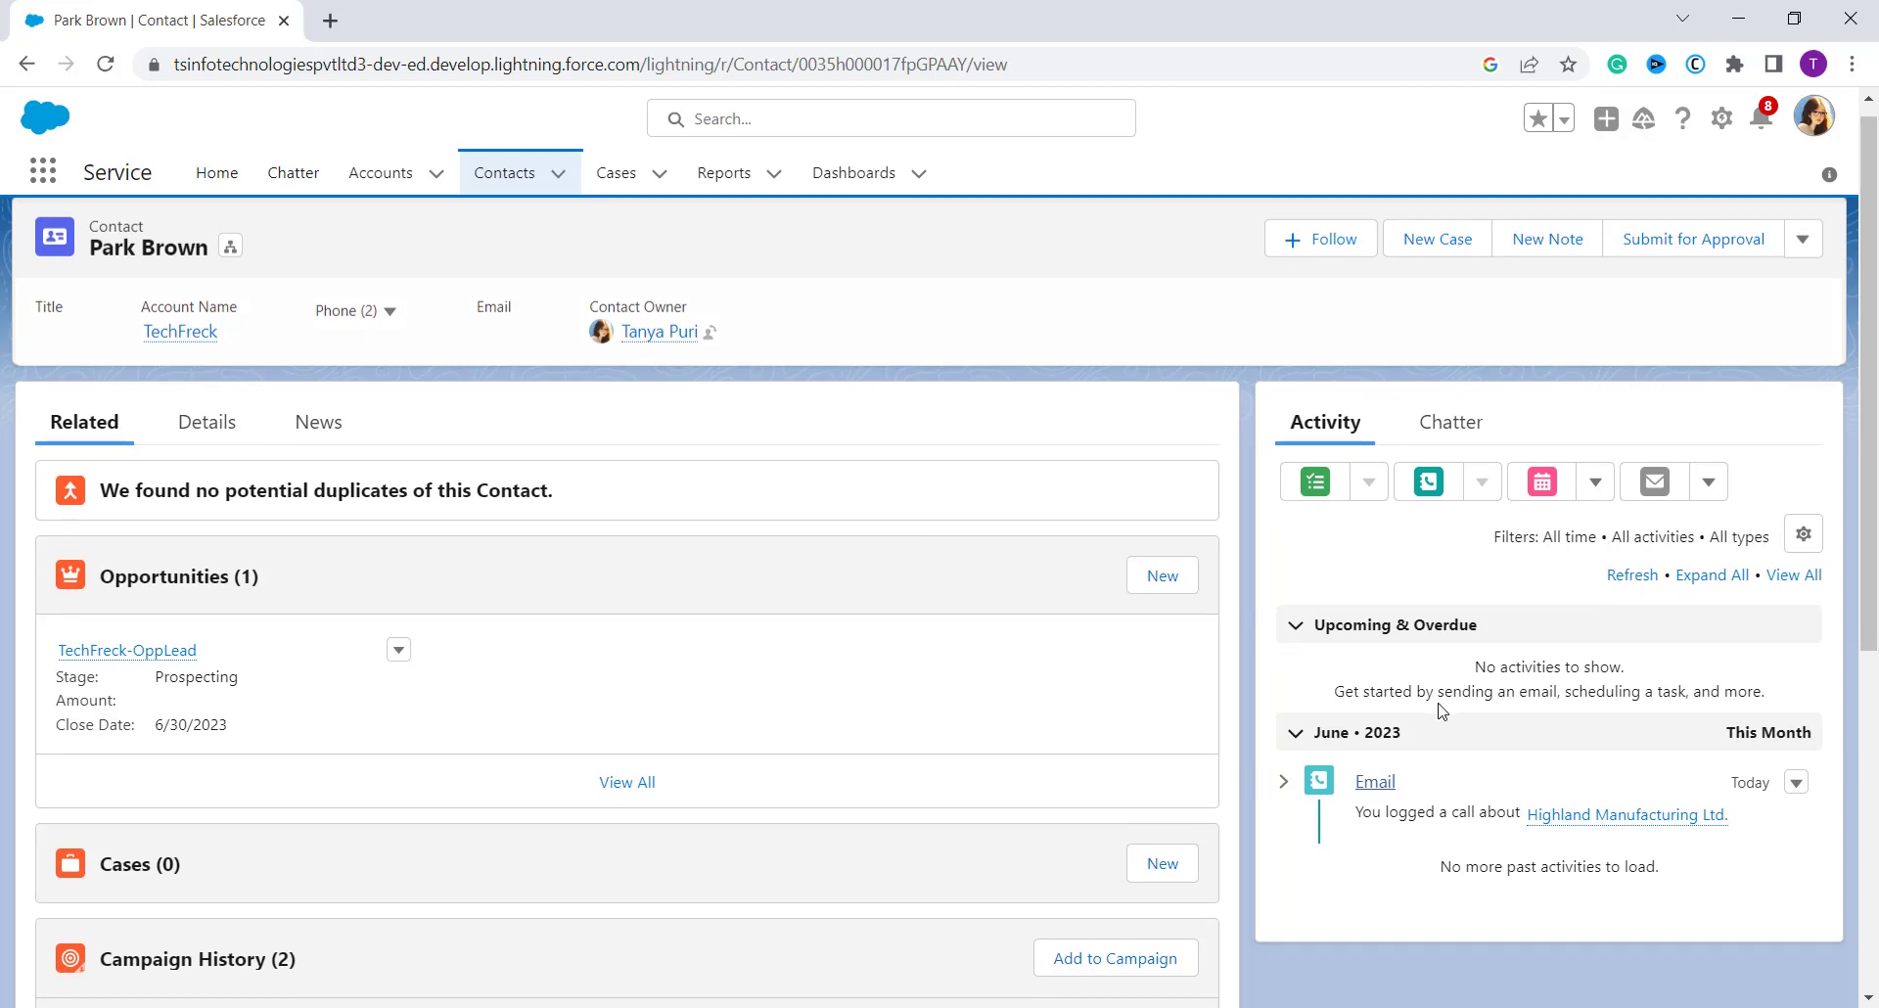
scroll(1443, 712, down, 2)
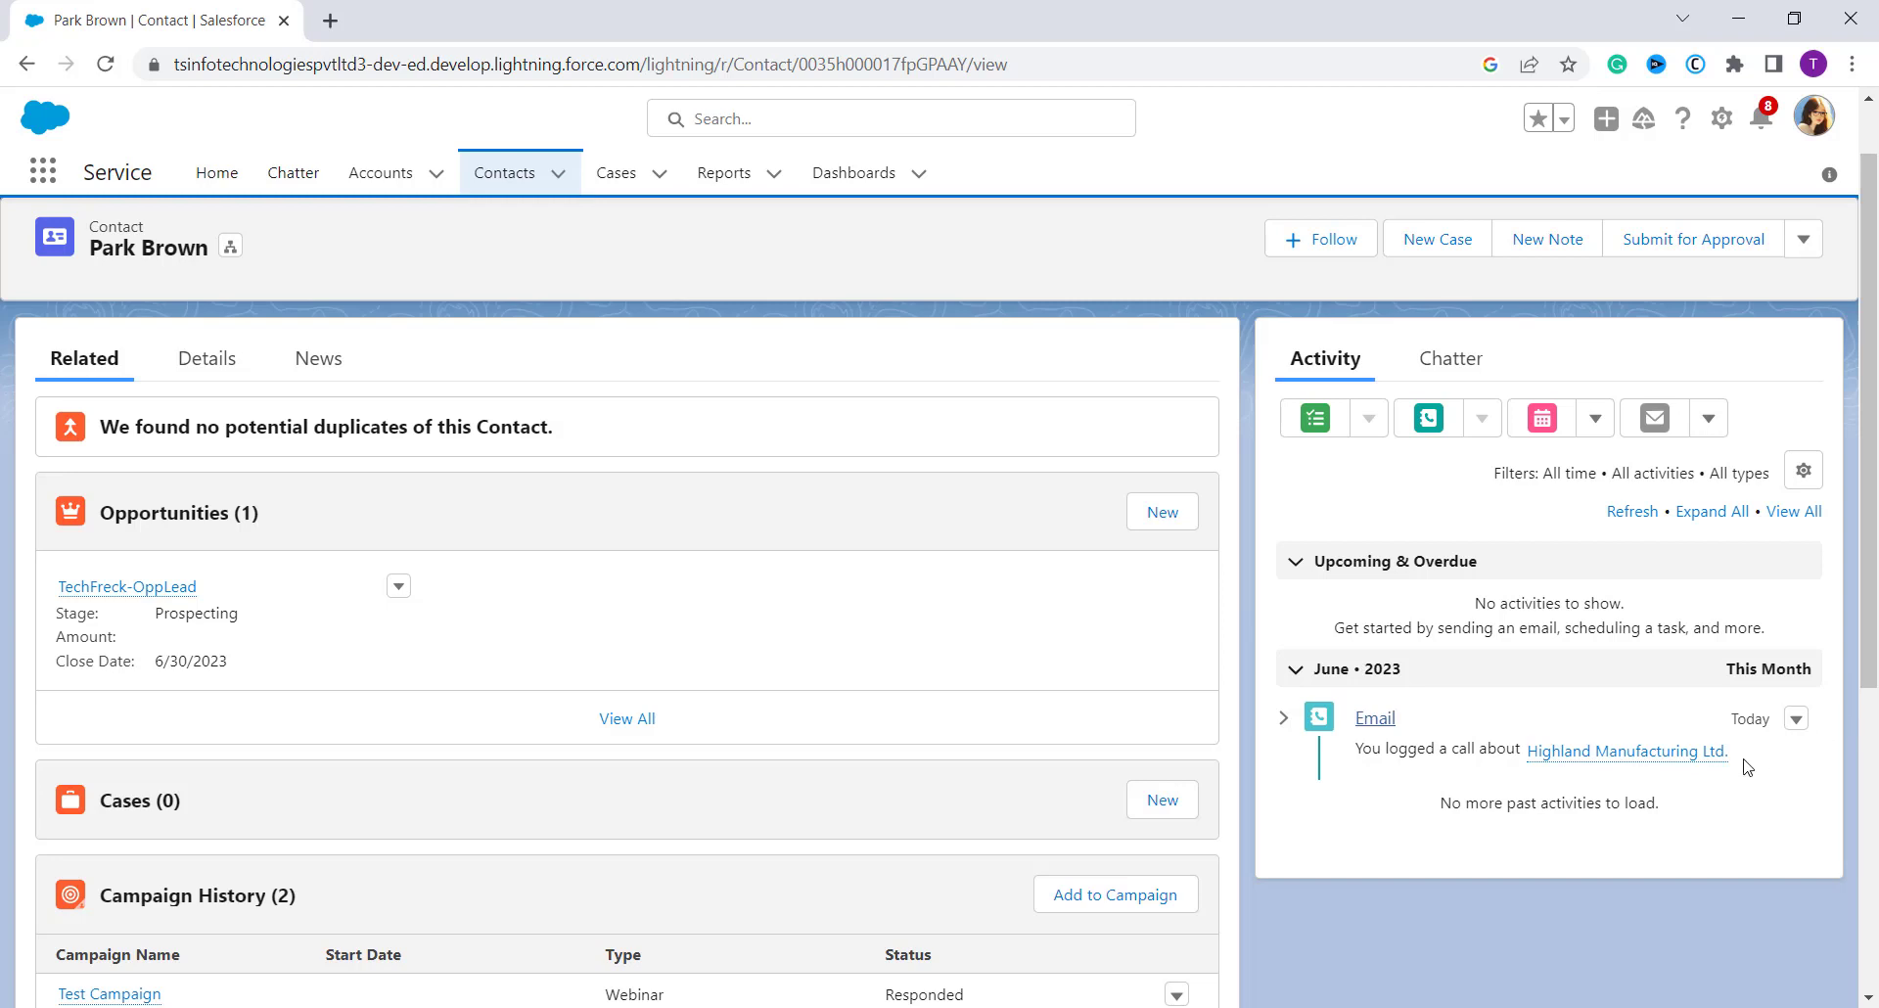
click(1796, 720)
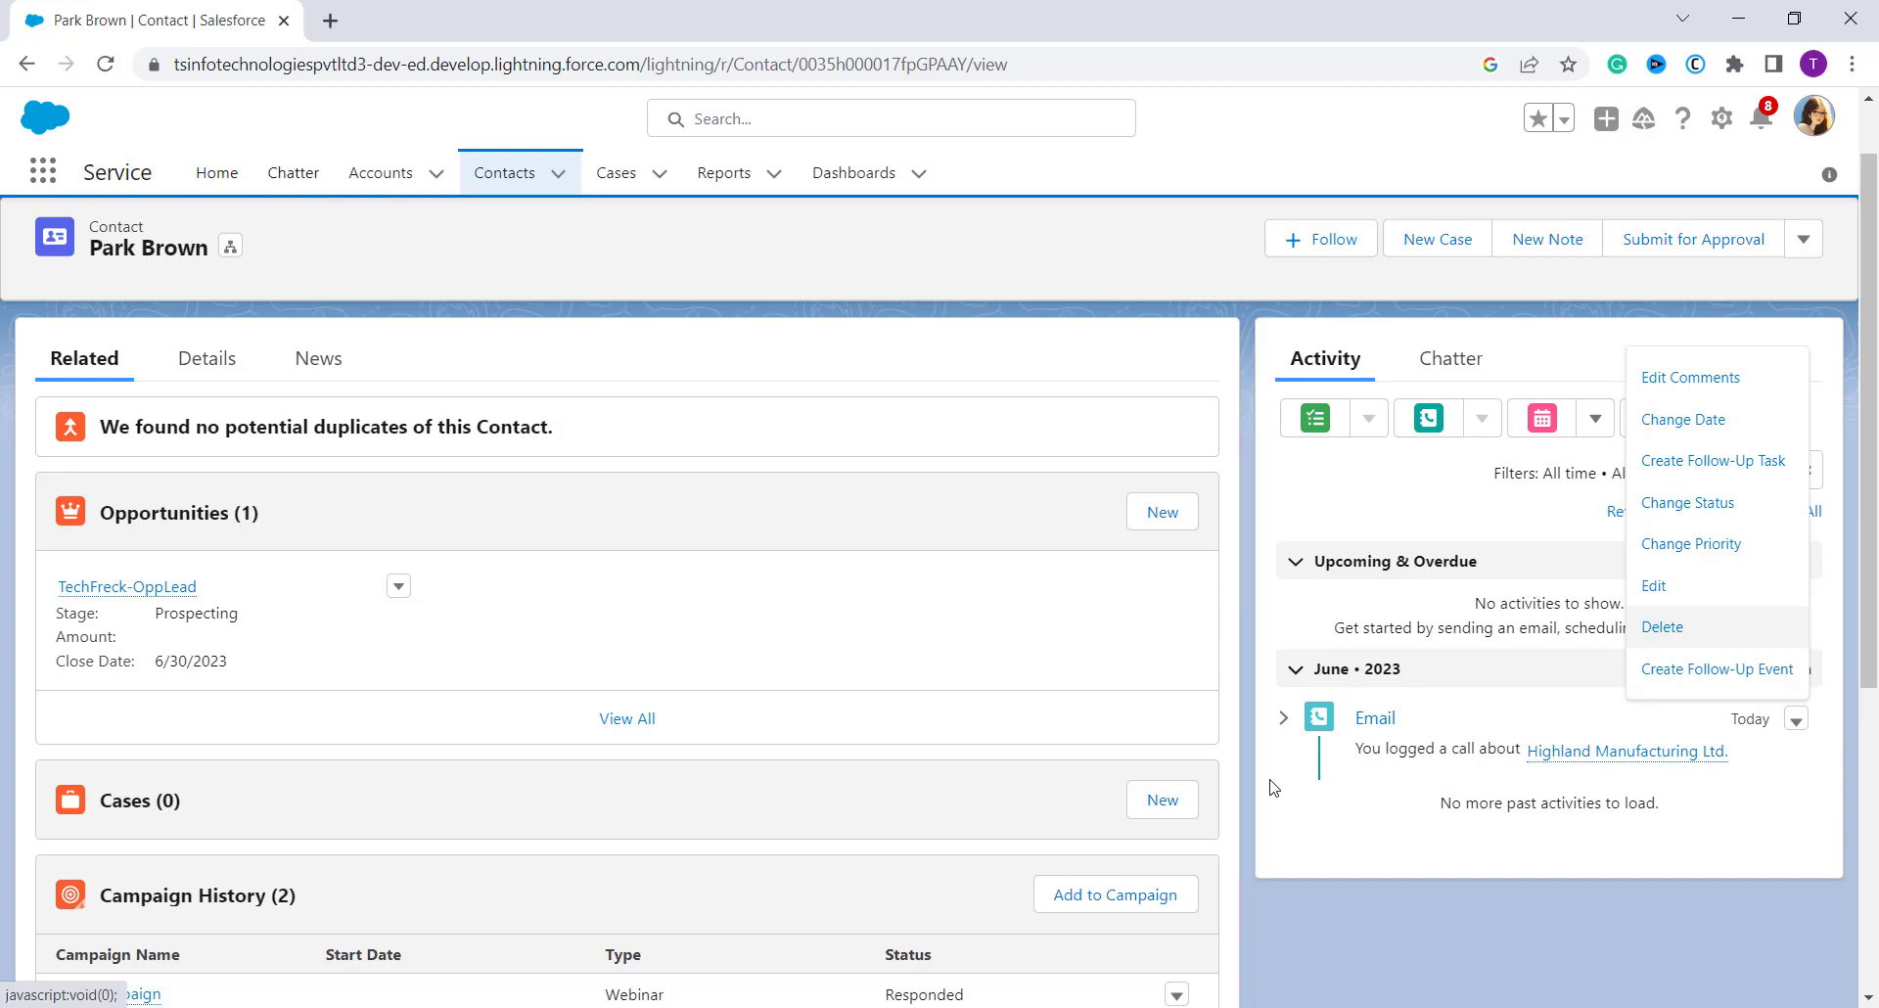
click(1289, 907)
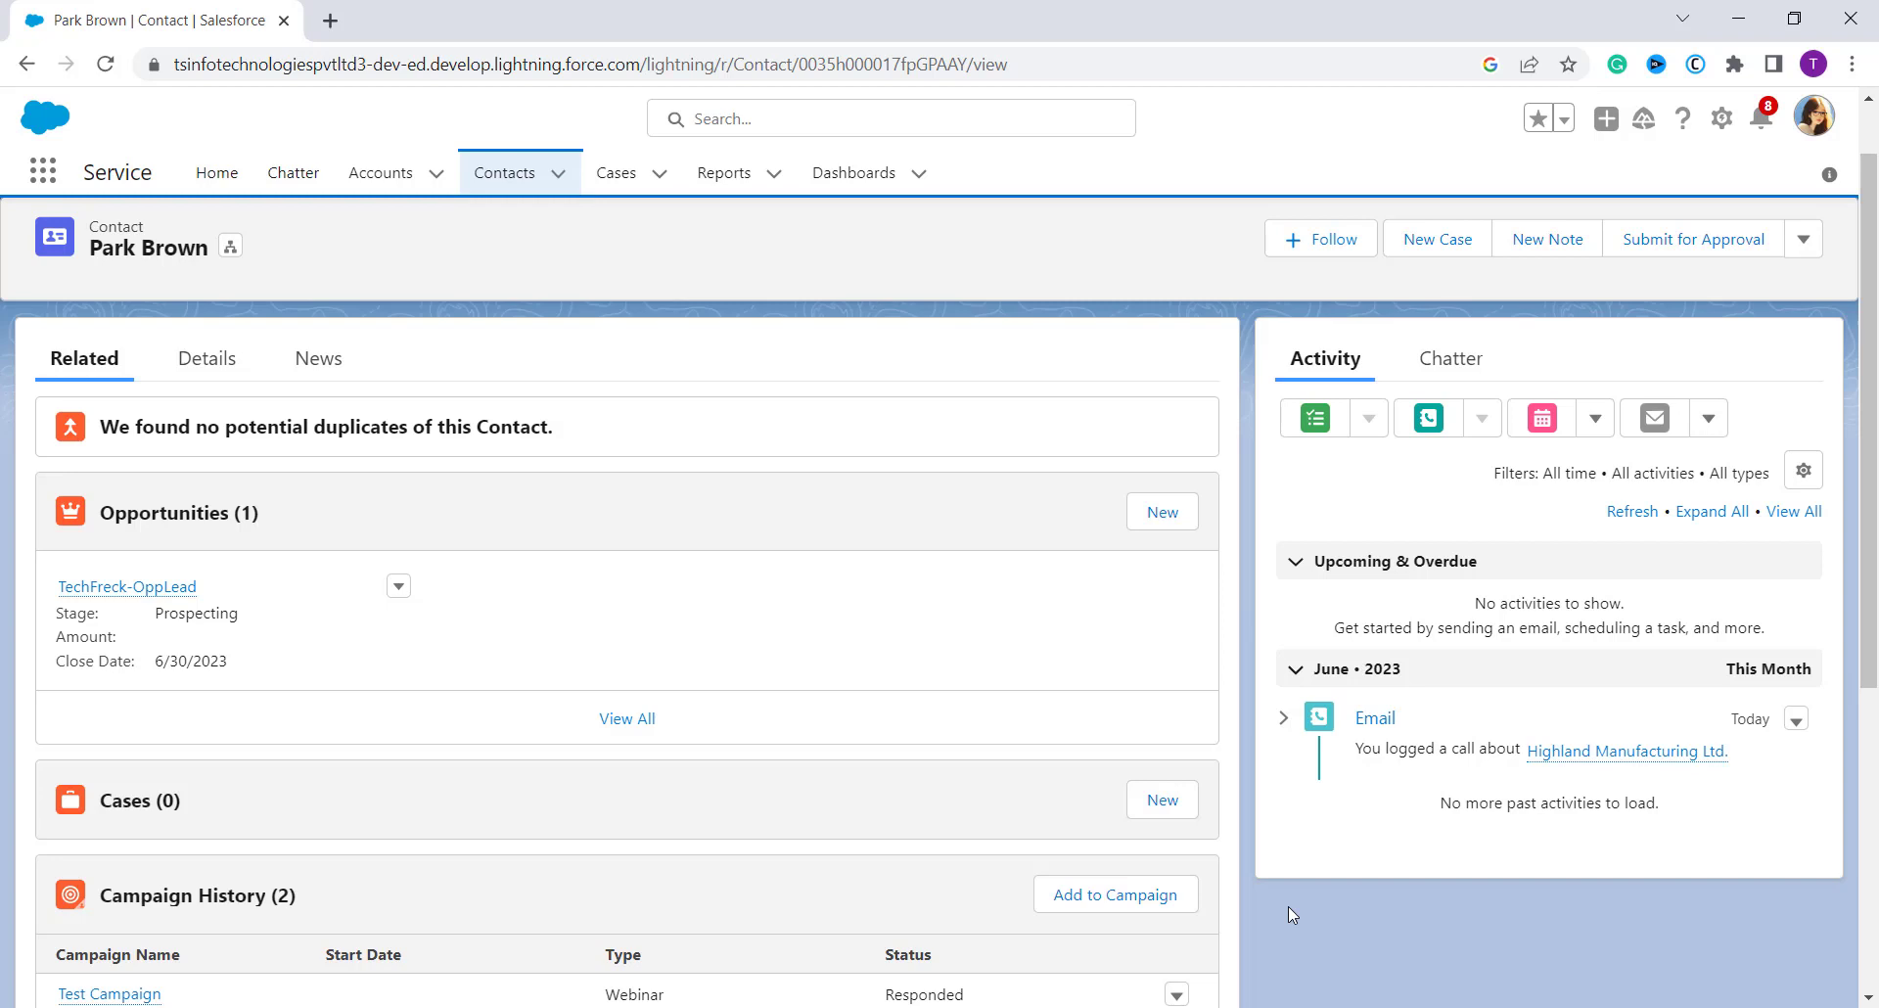
- Switch to Salesforce Classic and open the Log a Call form from Home's More menu
click(1814, 117)
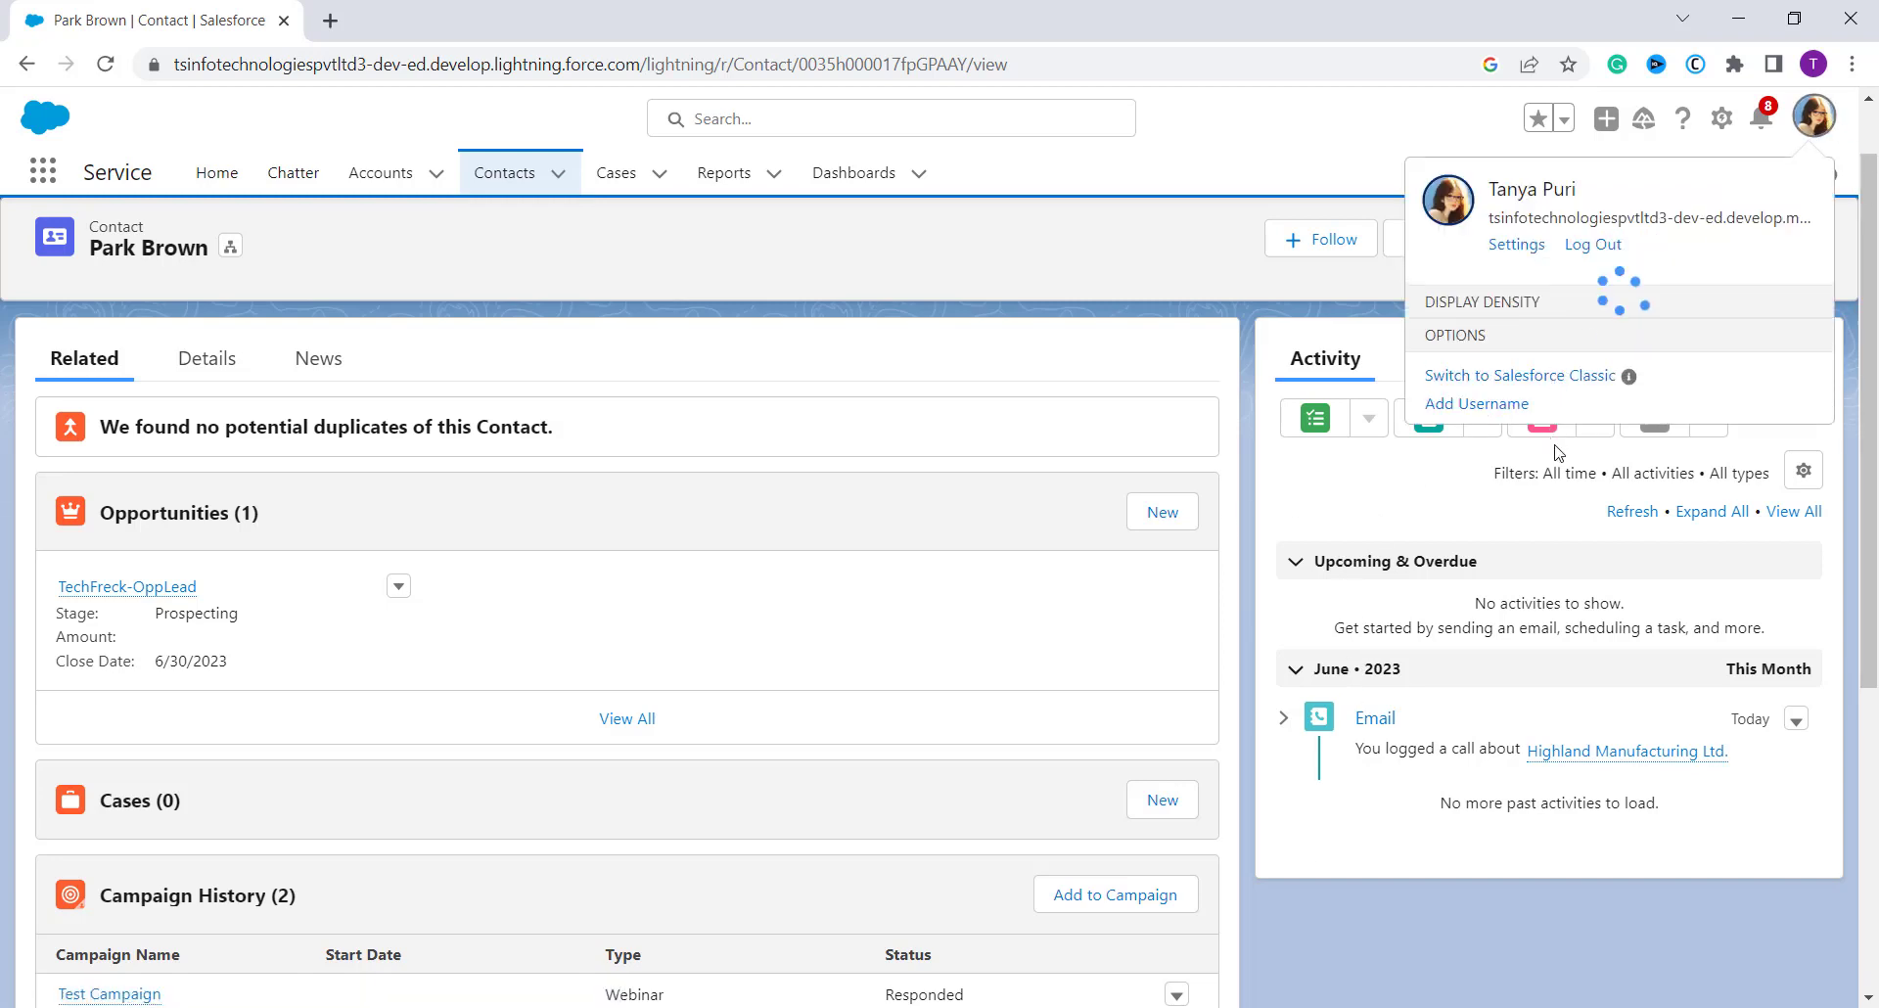
click(1560, 472)
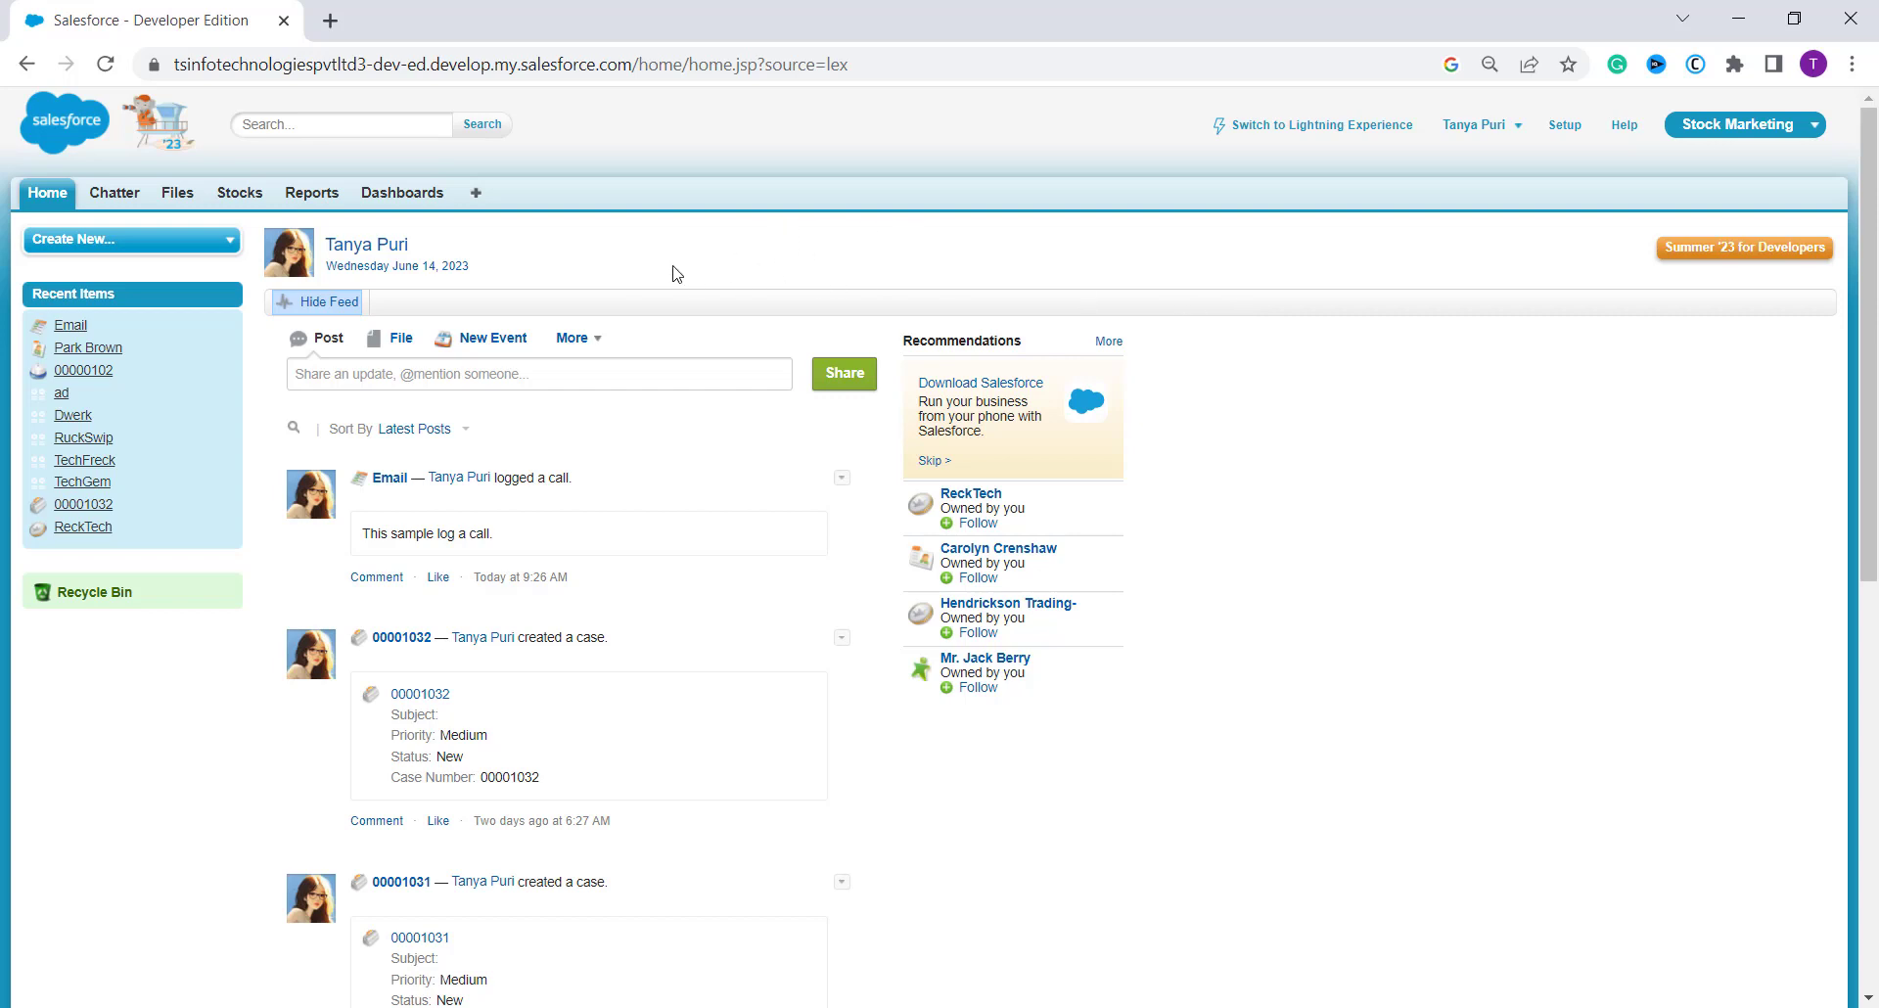
click(40, 201)
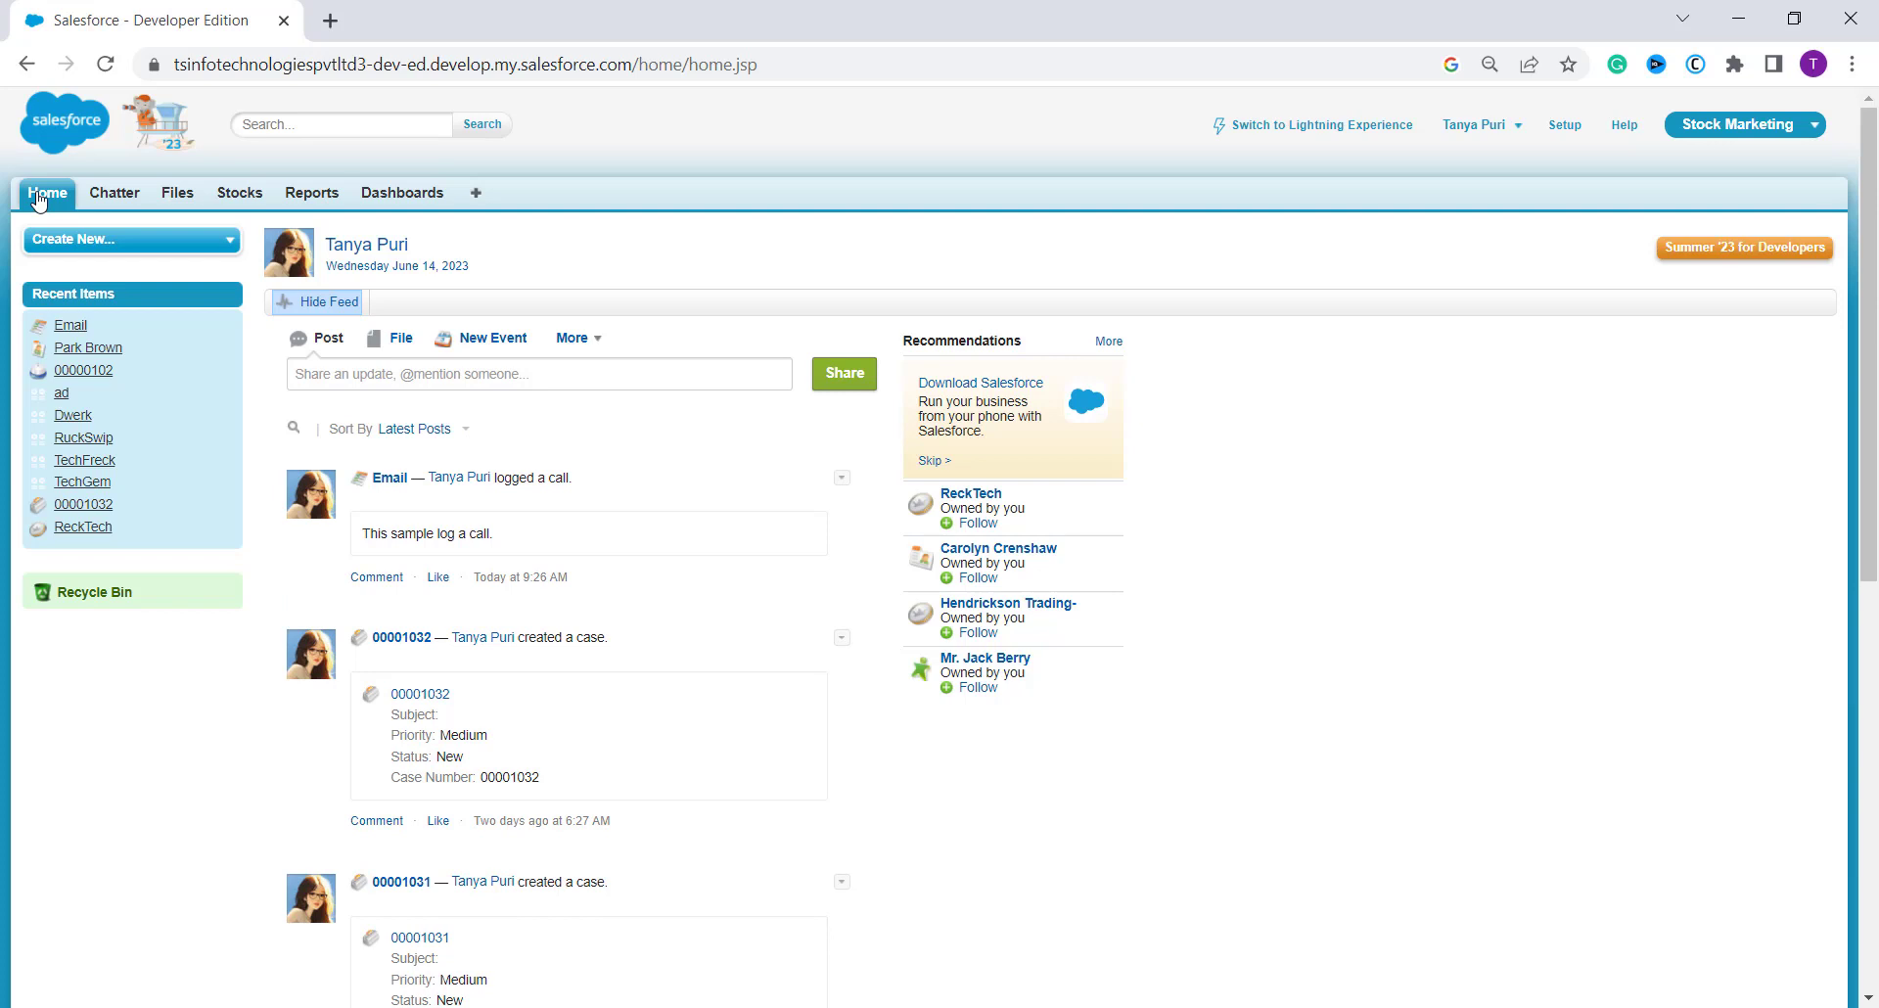
click(591, 350)
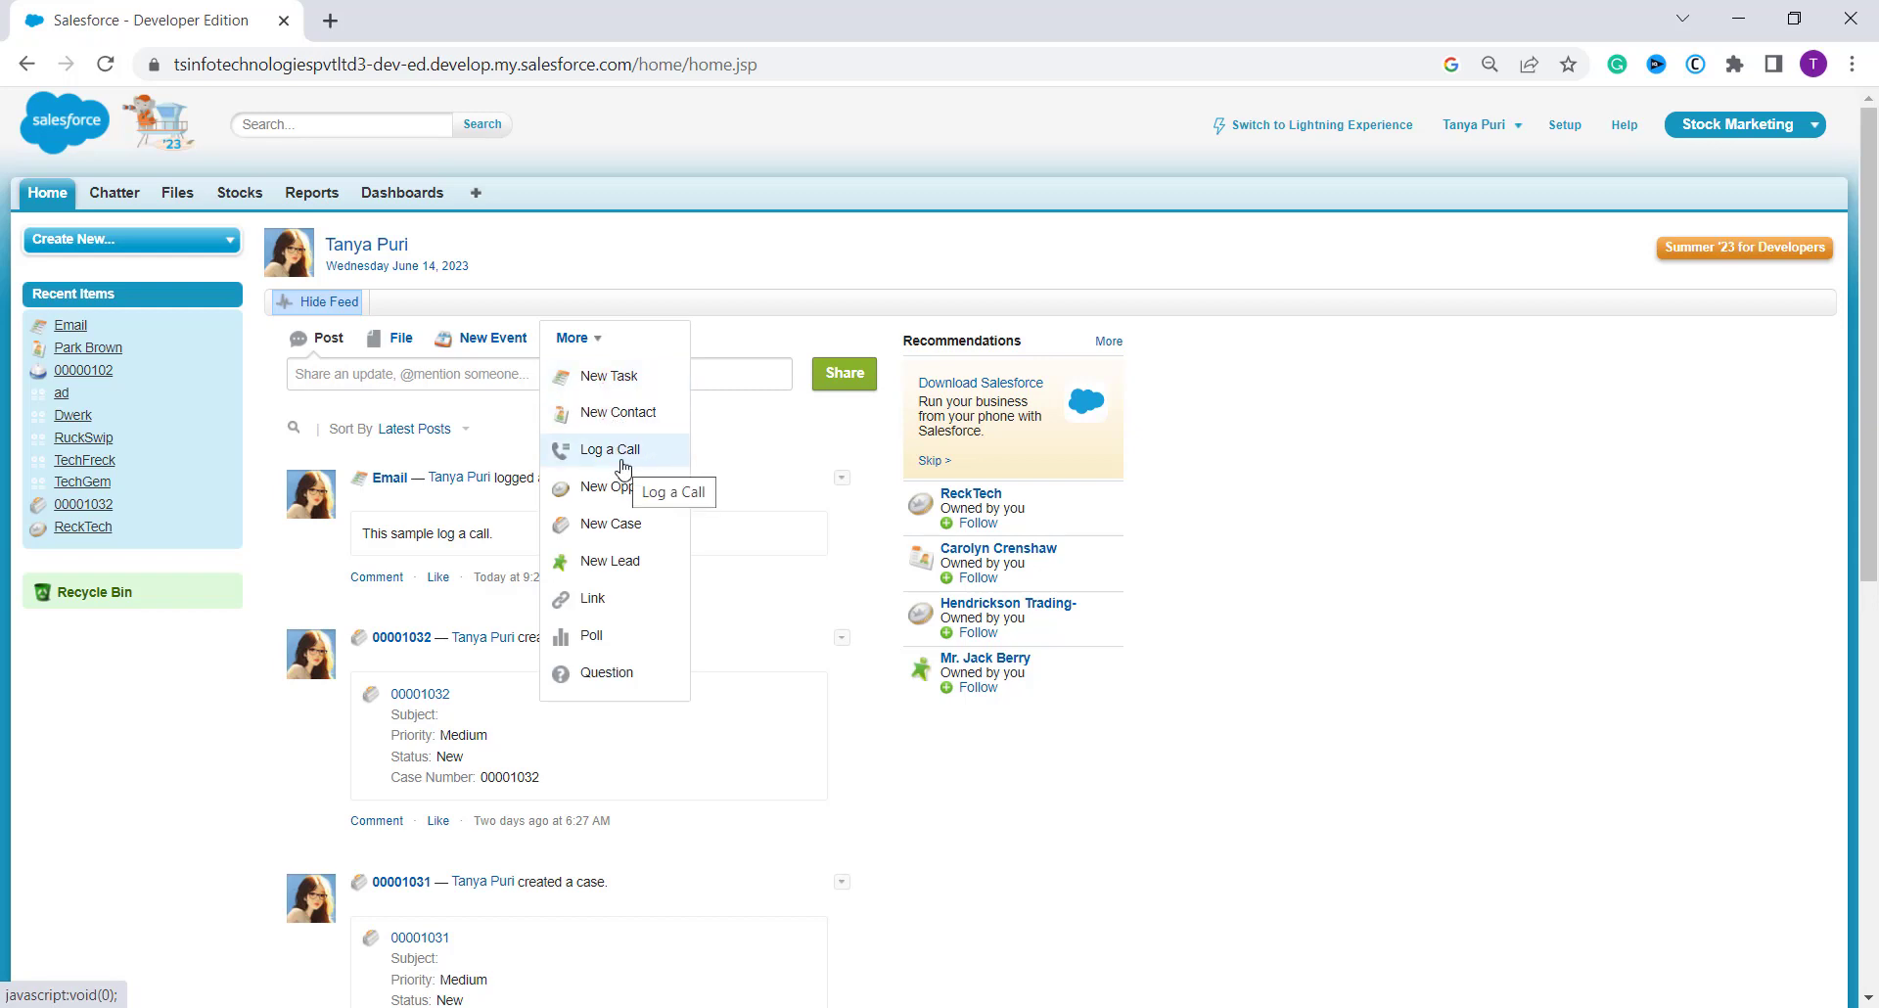
click(622, 461)
- Enter the call comment 'Meeting at 4', keeping the Name type as Contact
click(411, 416)
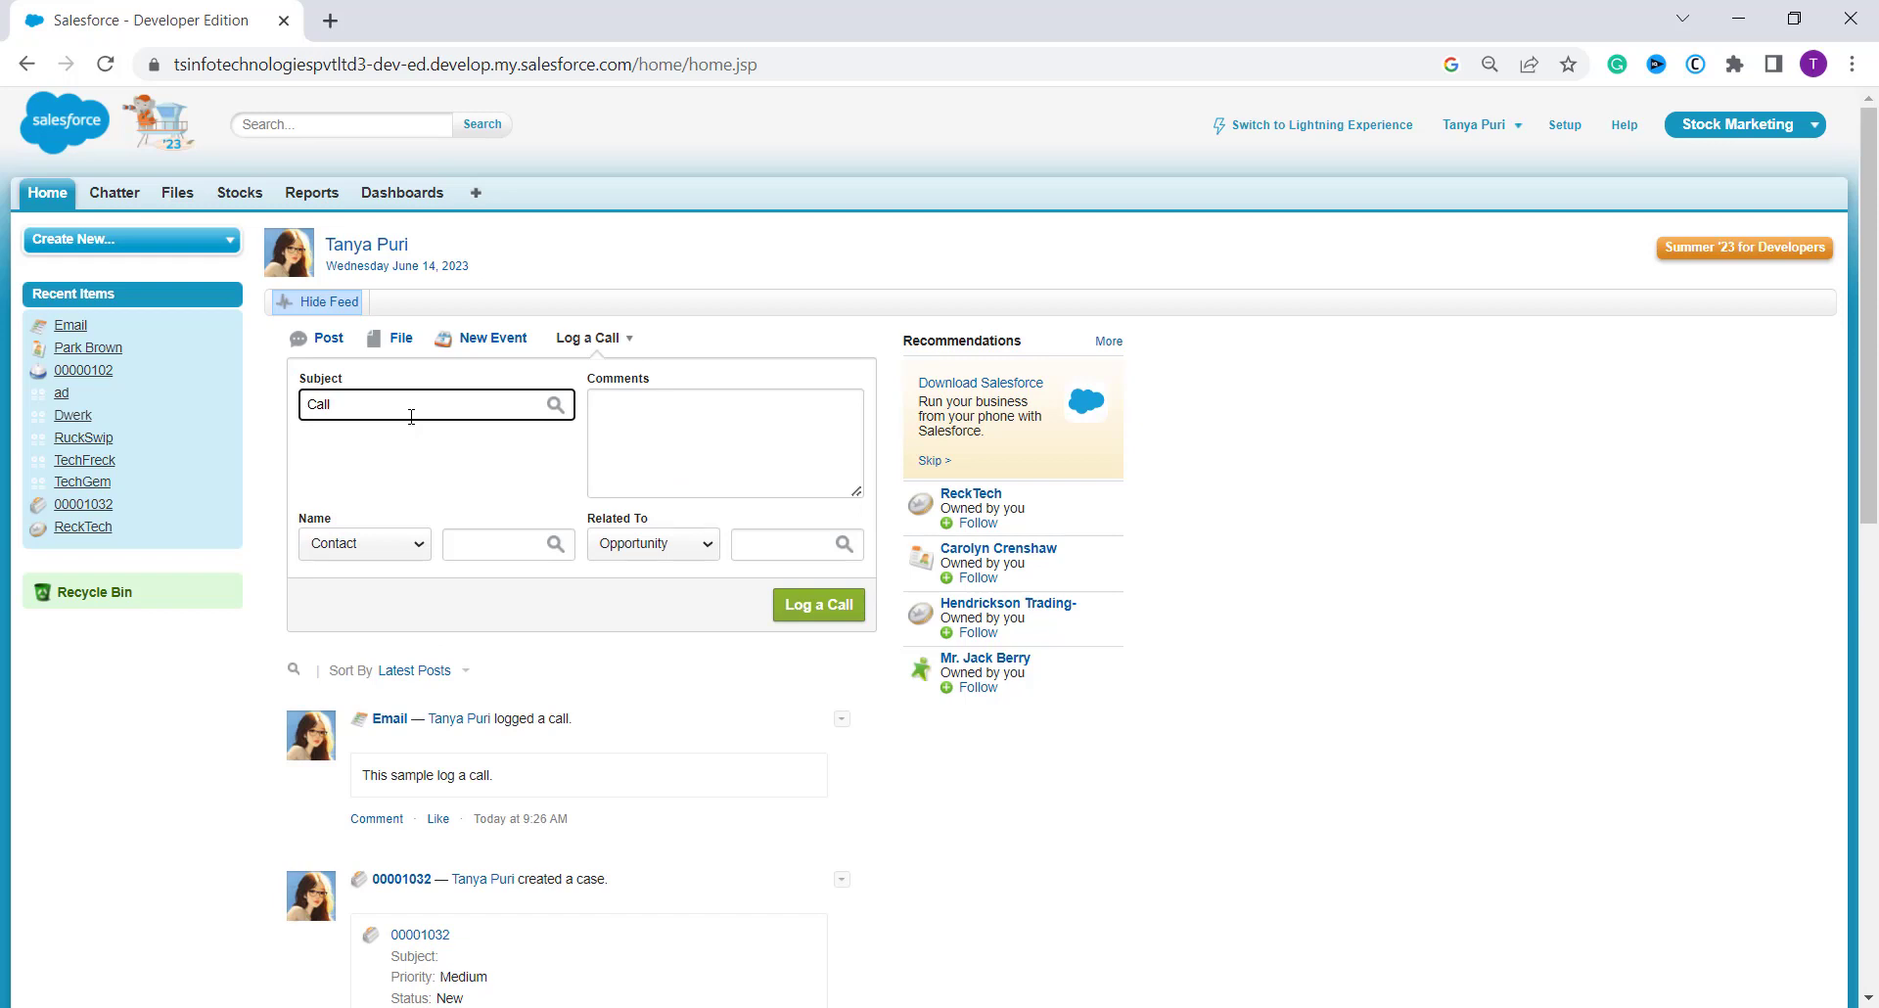
click(681, 472)
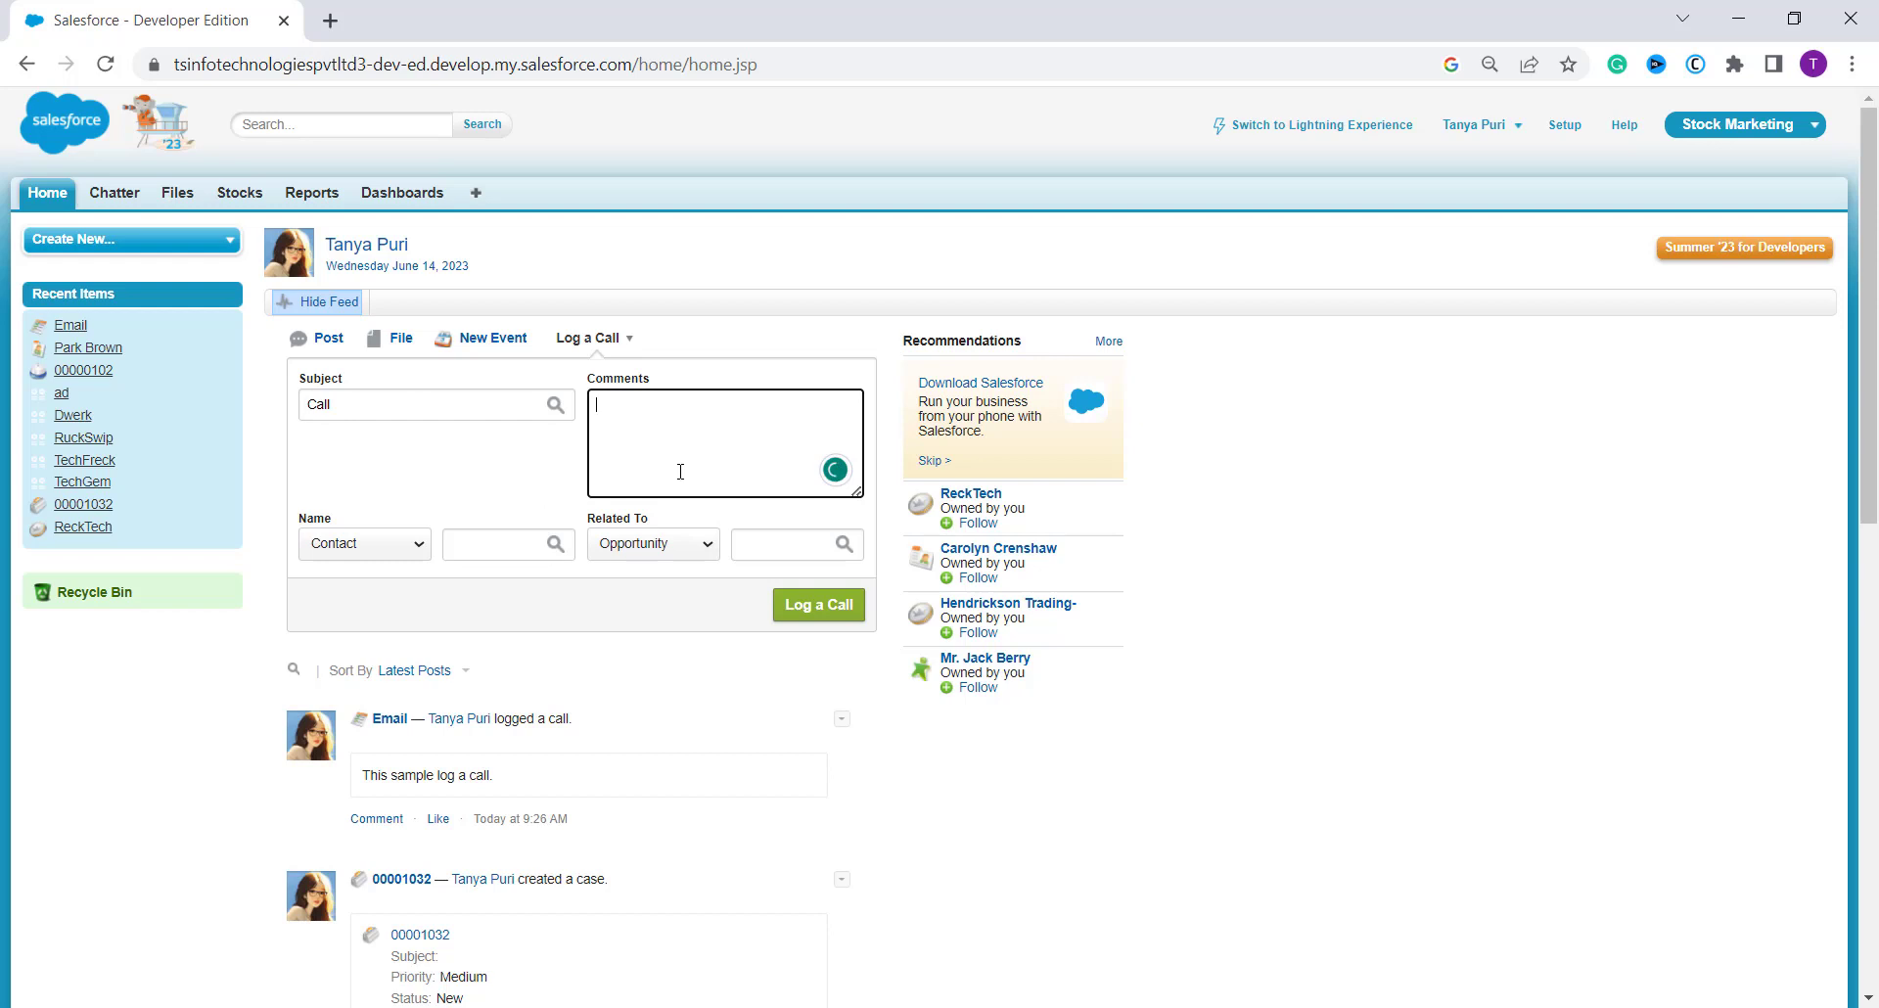
text(Meeting at 4)
click(386, 553)
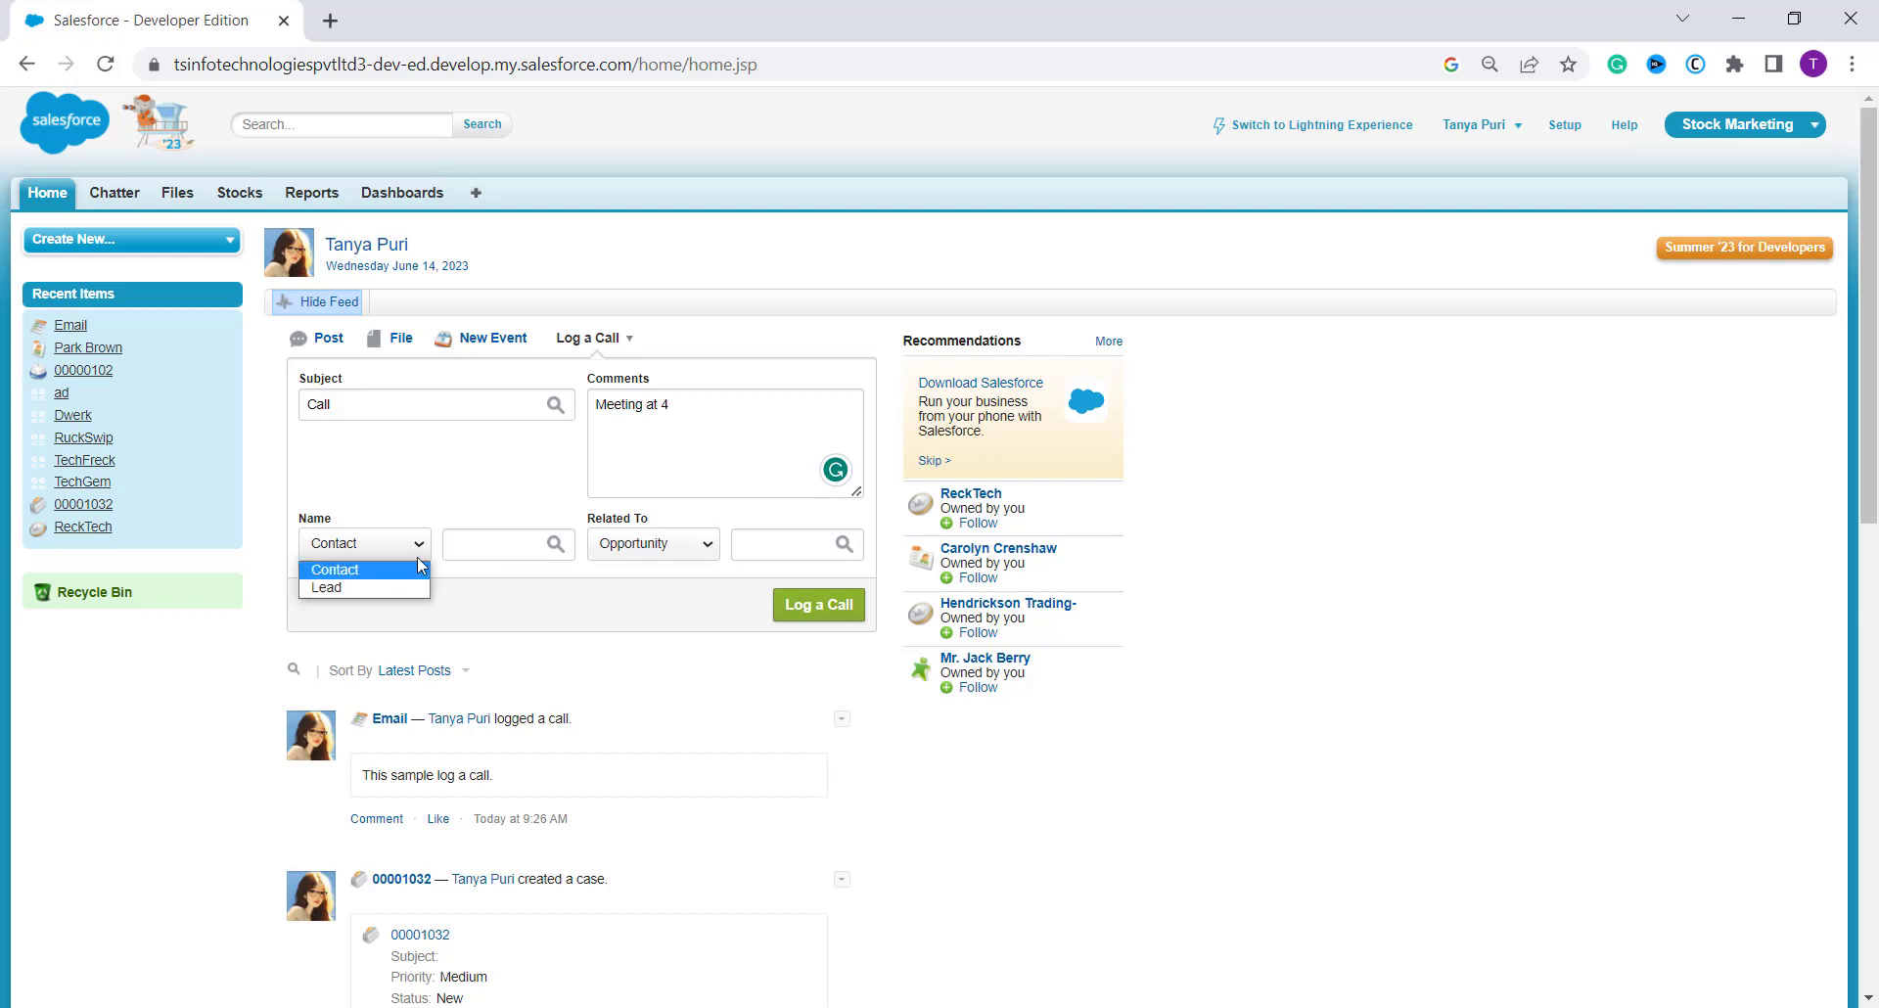
- Look through the Contact and Lead name lookups without choosing anyone
click(396, 572)
click(554, 554)
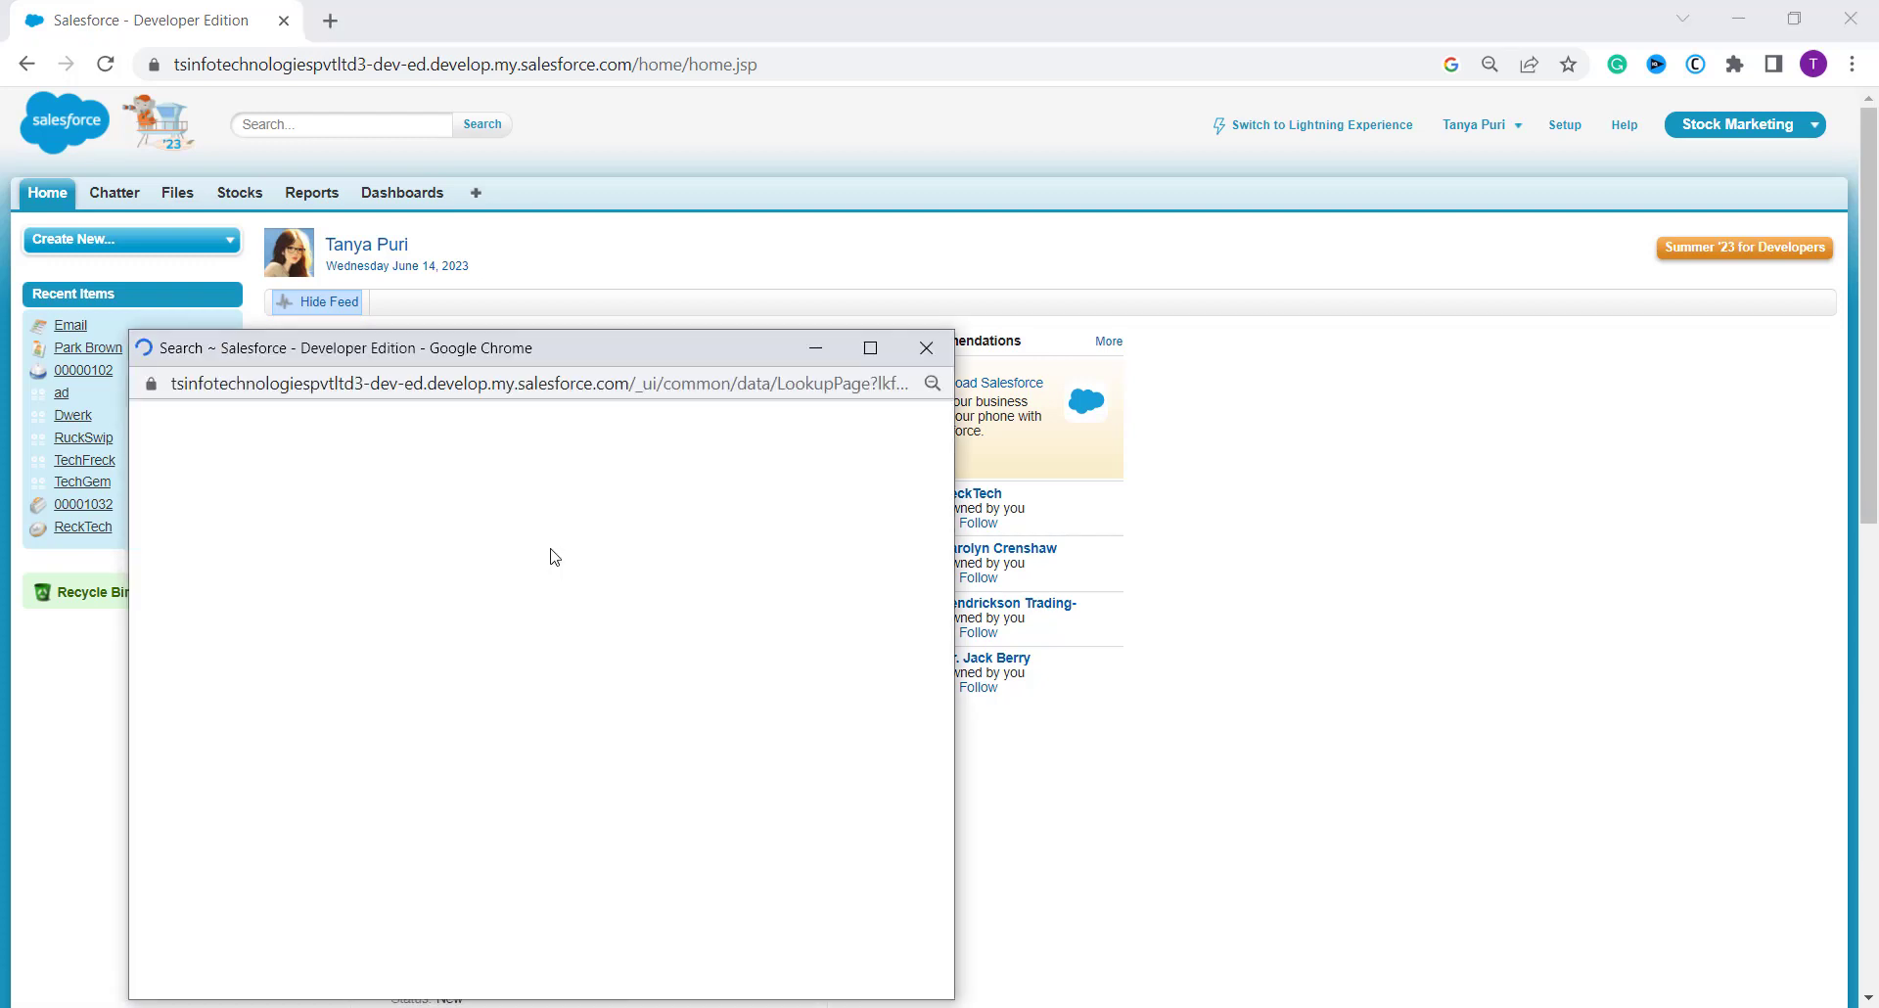
scroll(284, 665, down, 3)
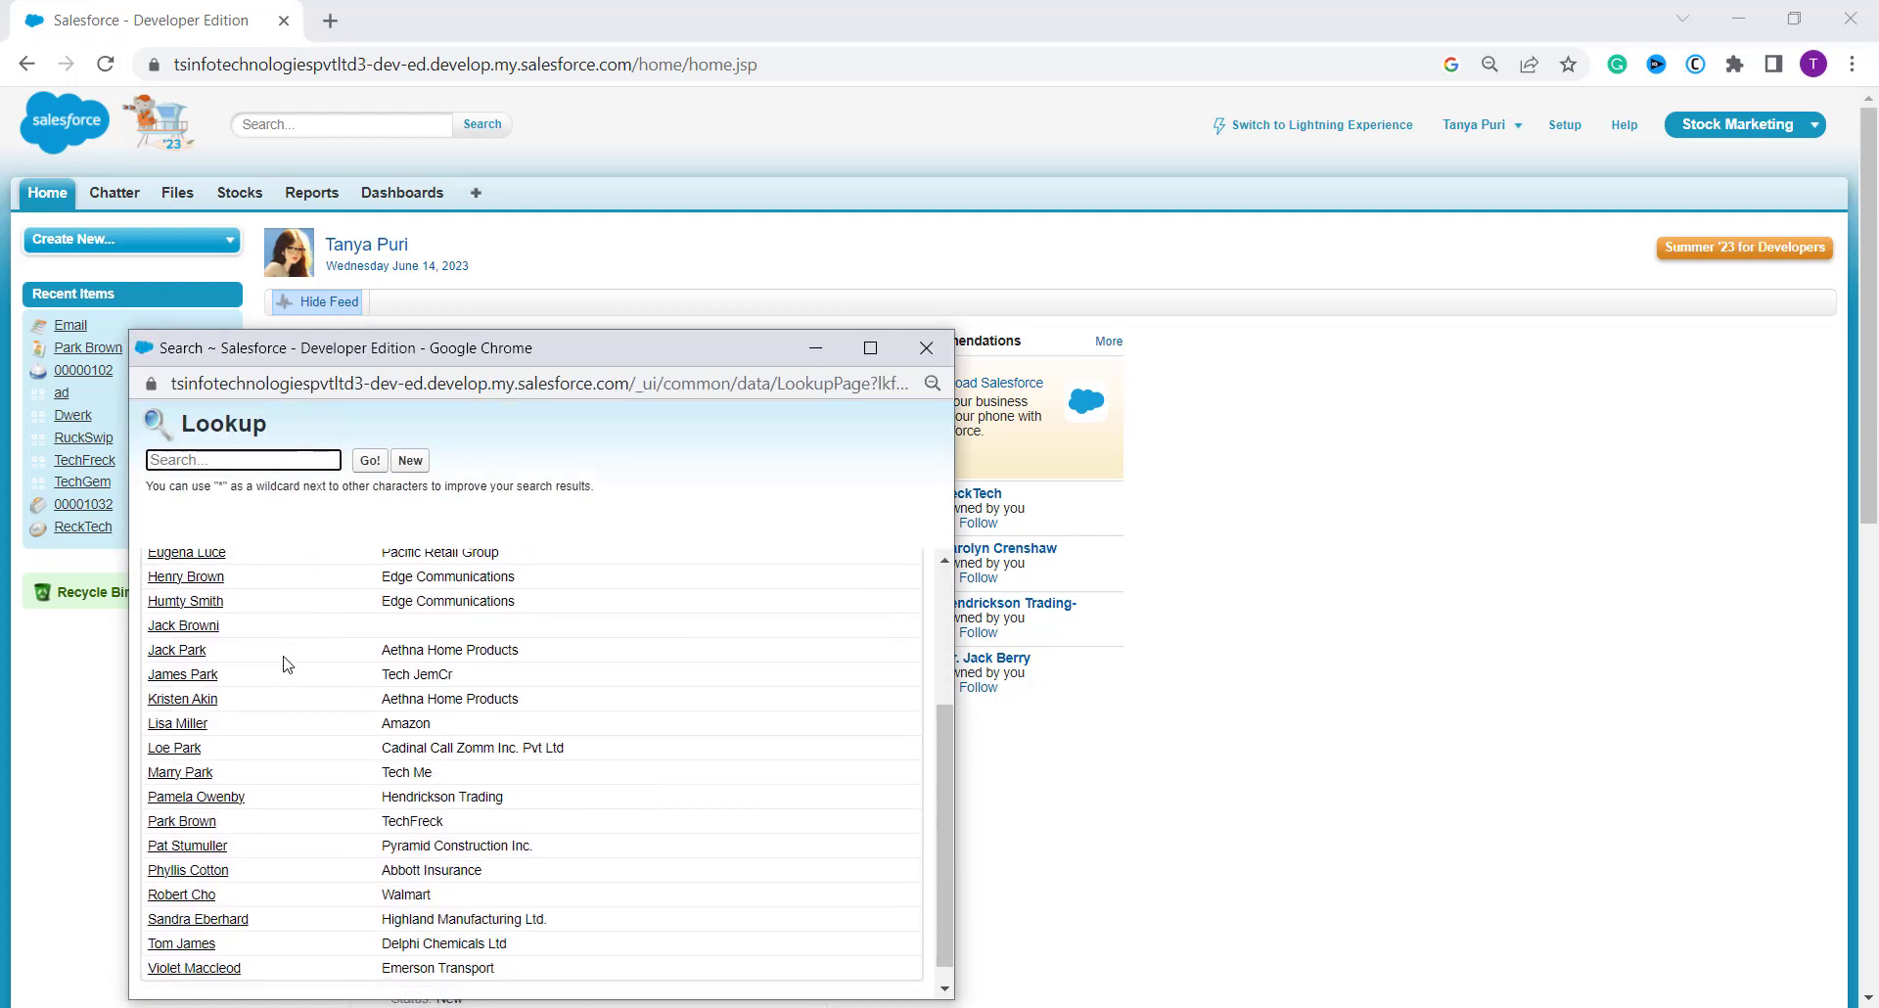
click(946, 348)
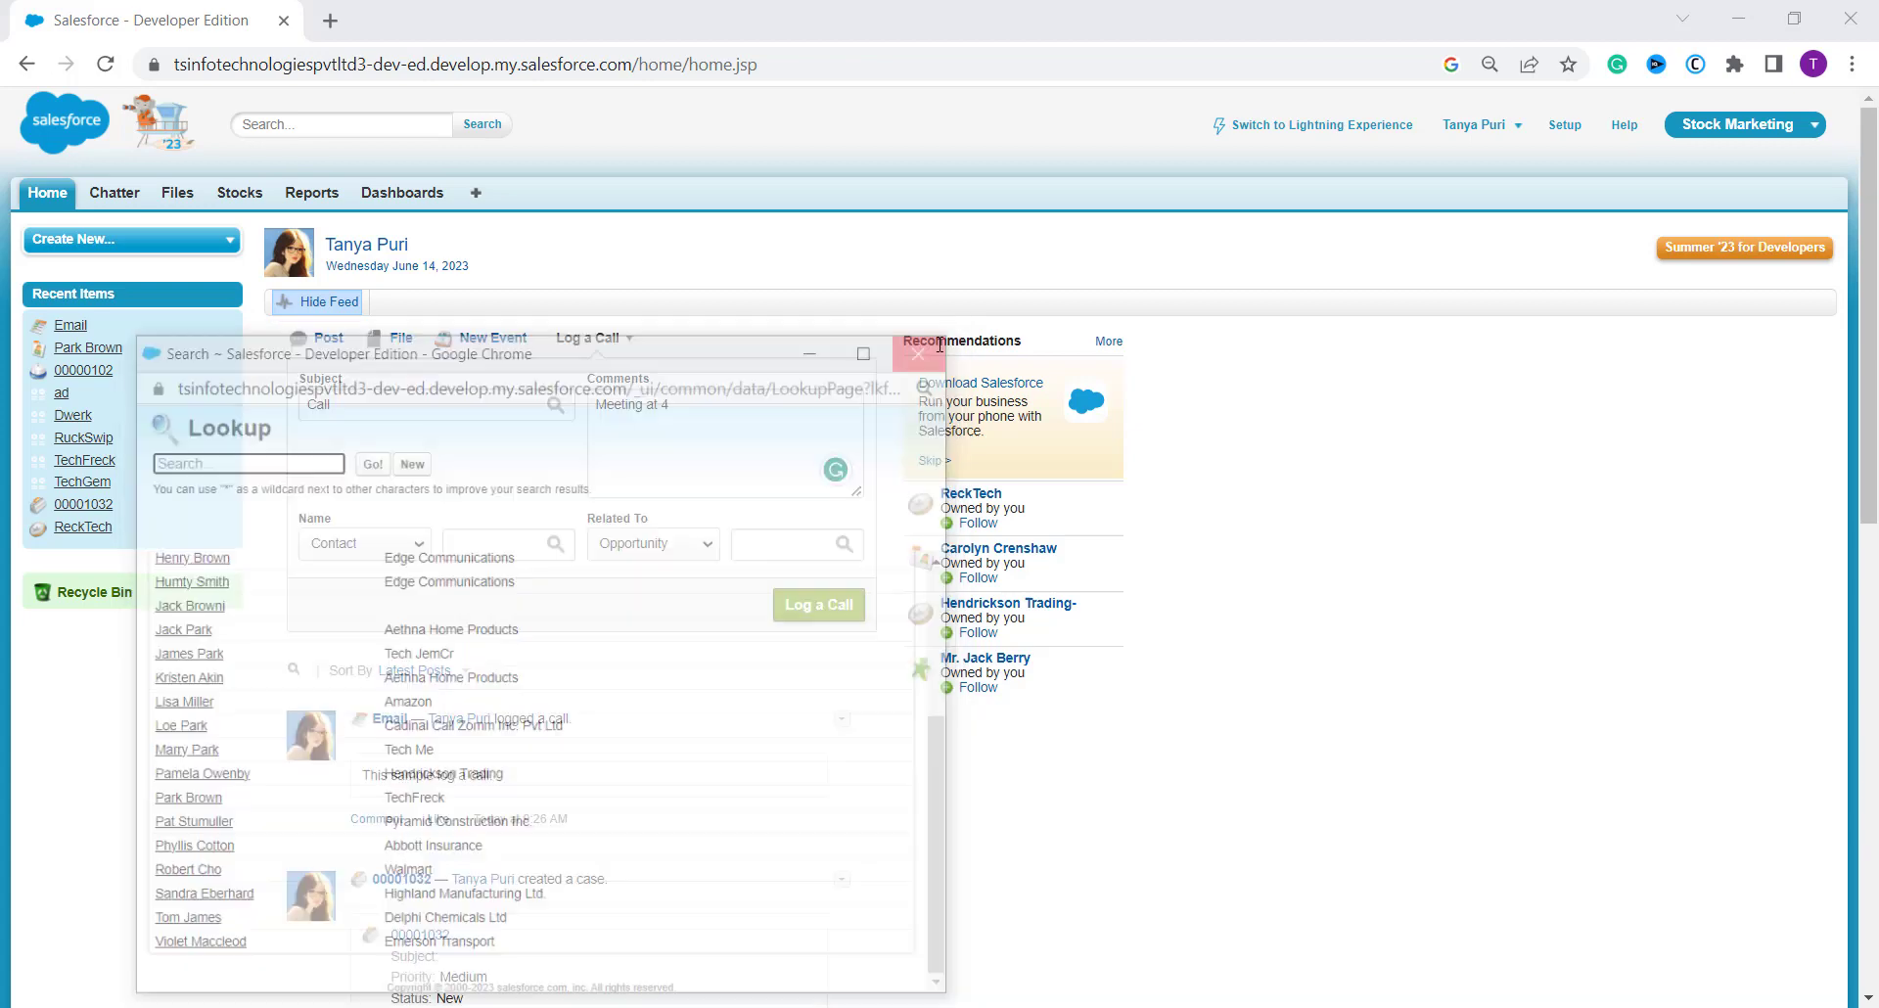
click(412, 548)
click(383, 587)
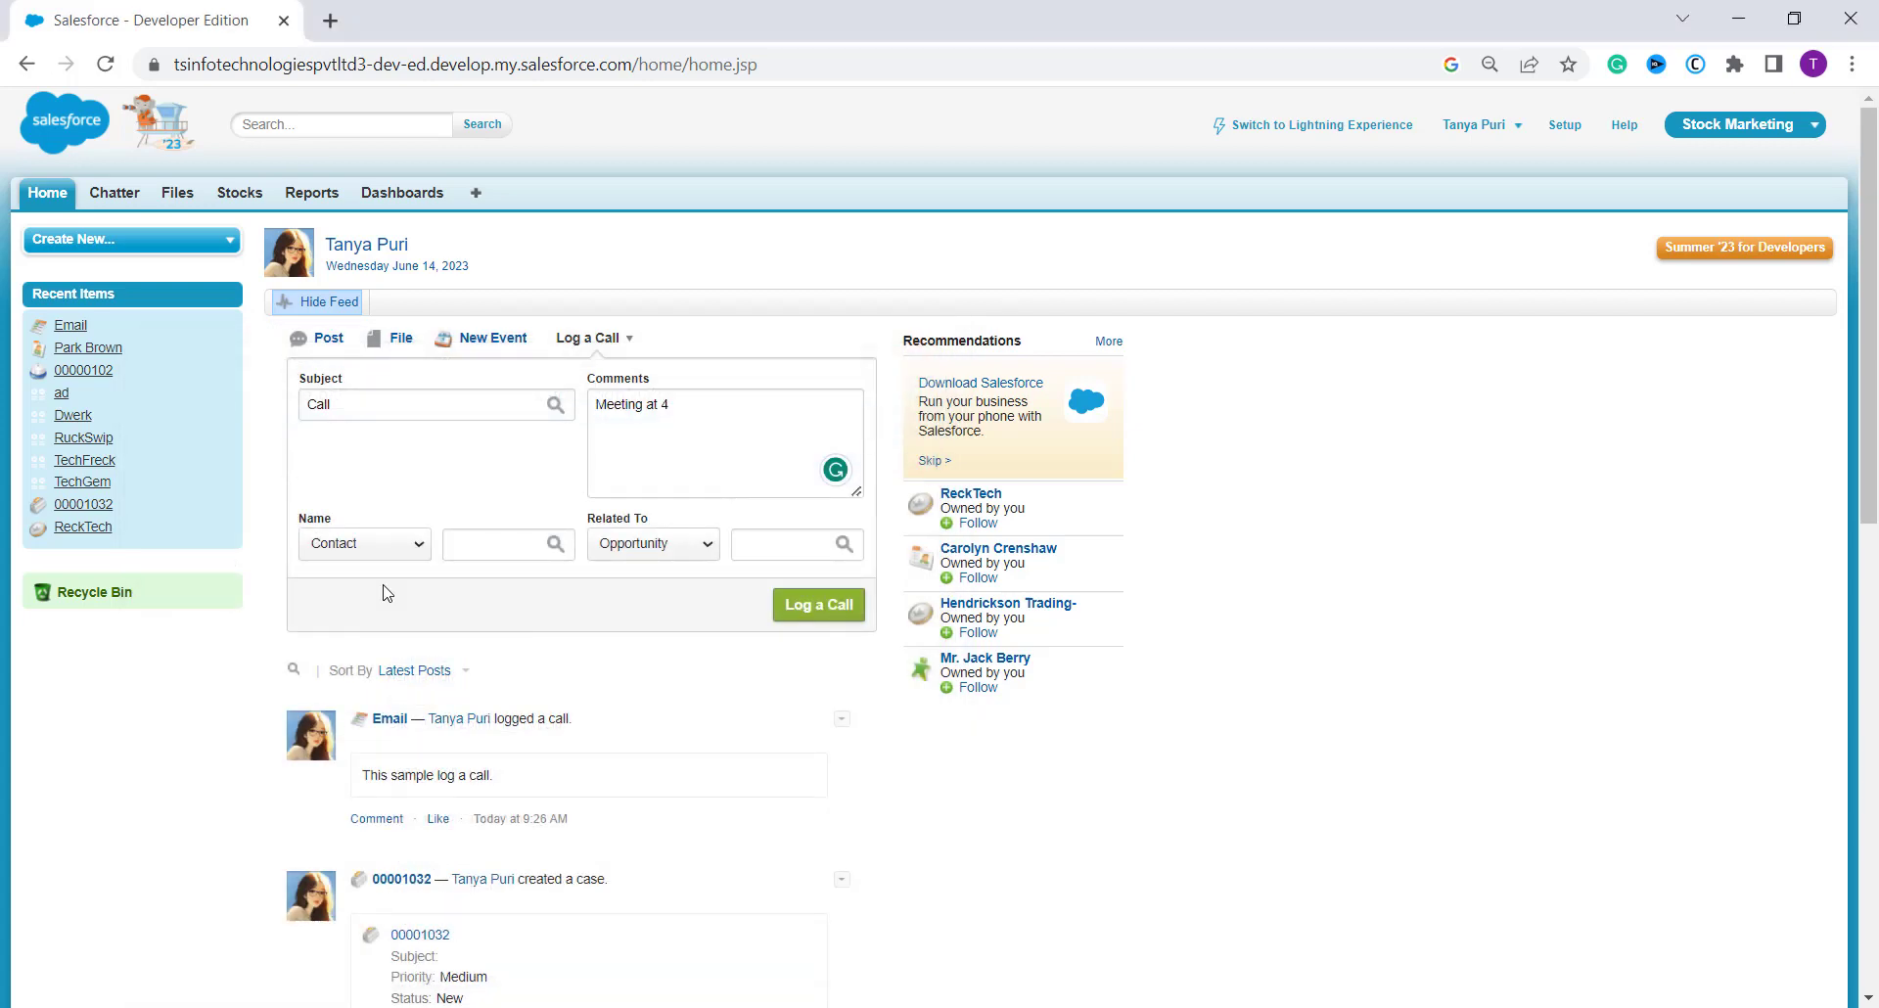
click(555, 545)
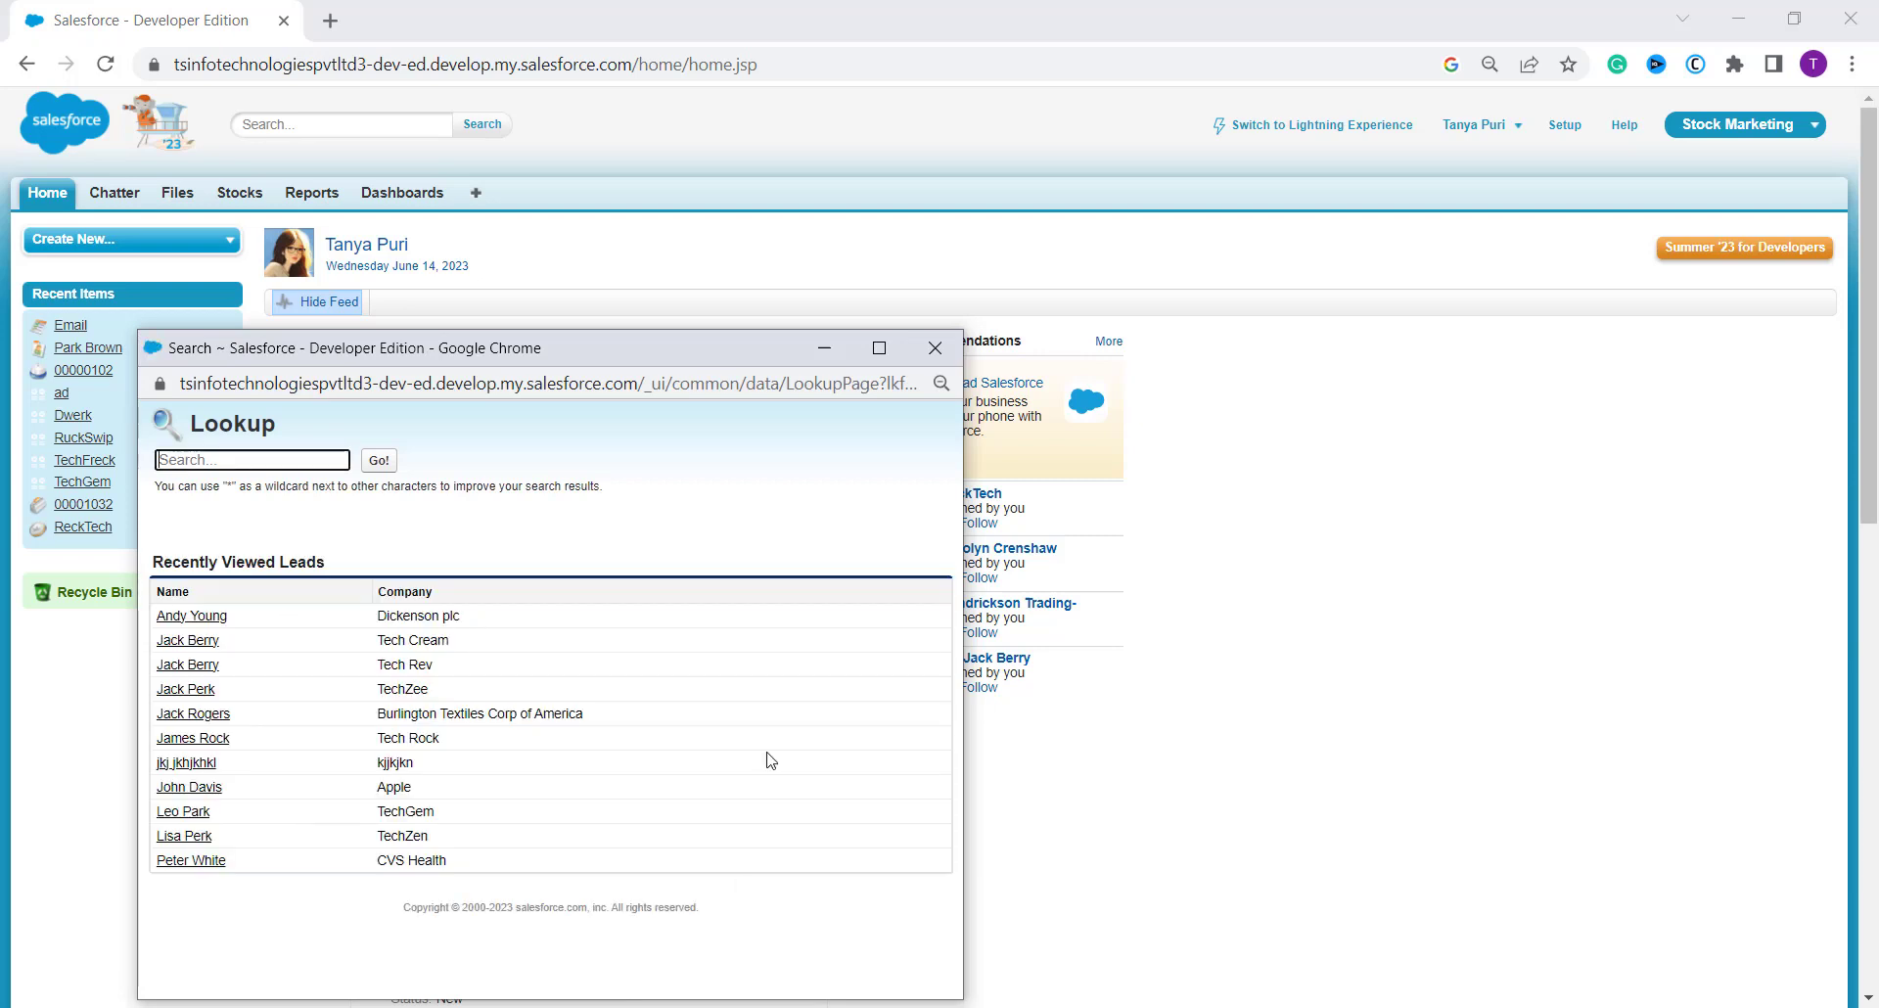
click(935, 348)
- Set the Name type back to Contact and pick a recently viewed contact
click(361, 544)
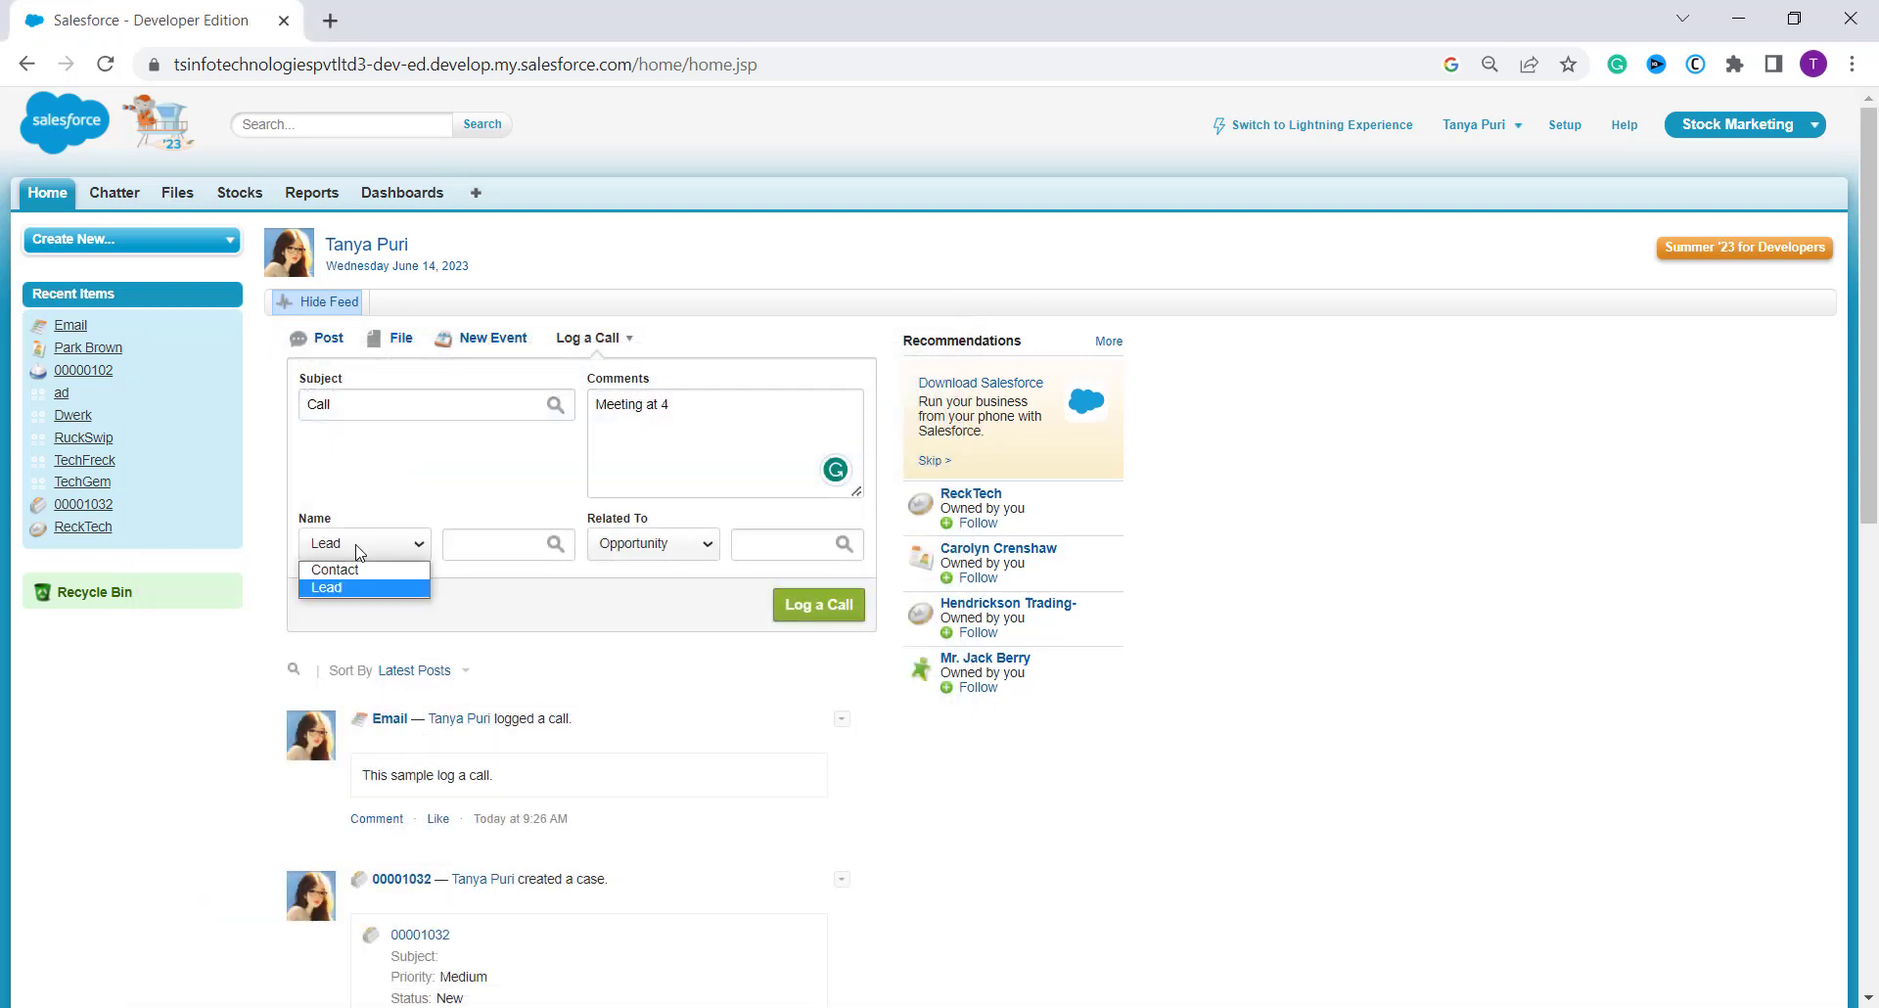
click(338, 558)
click(518, 541)
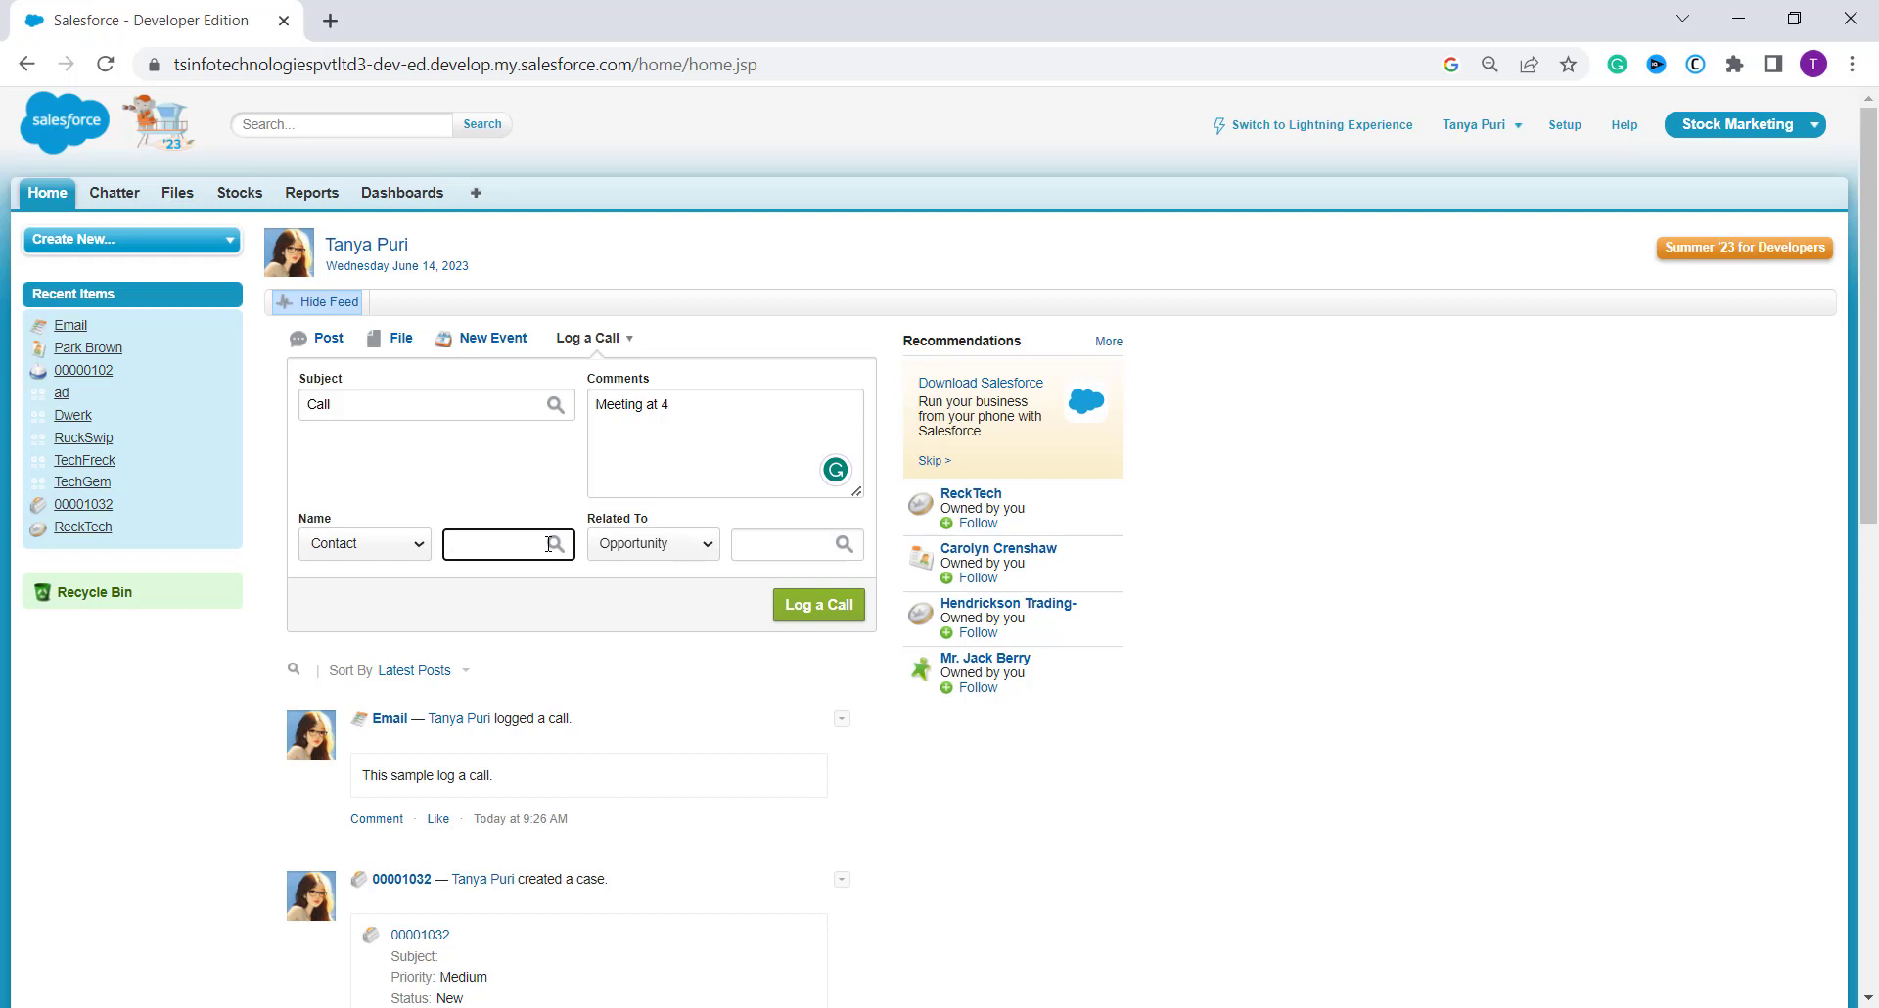
click(552, 544)
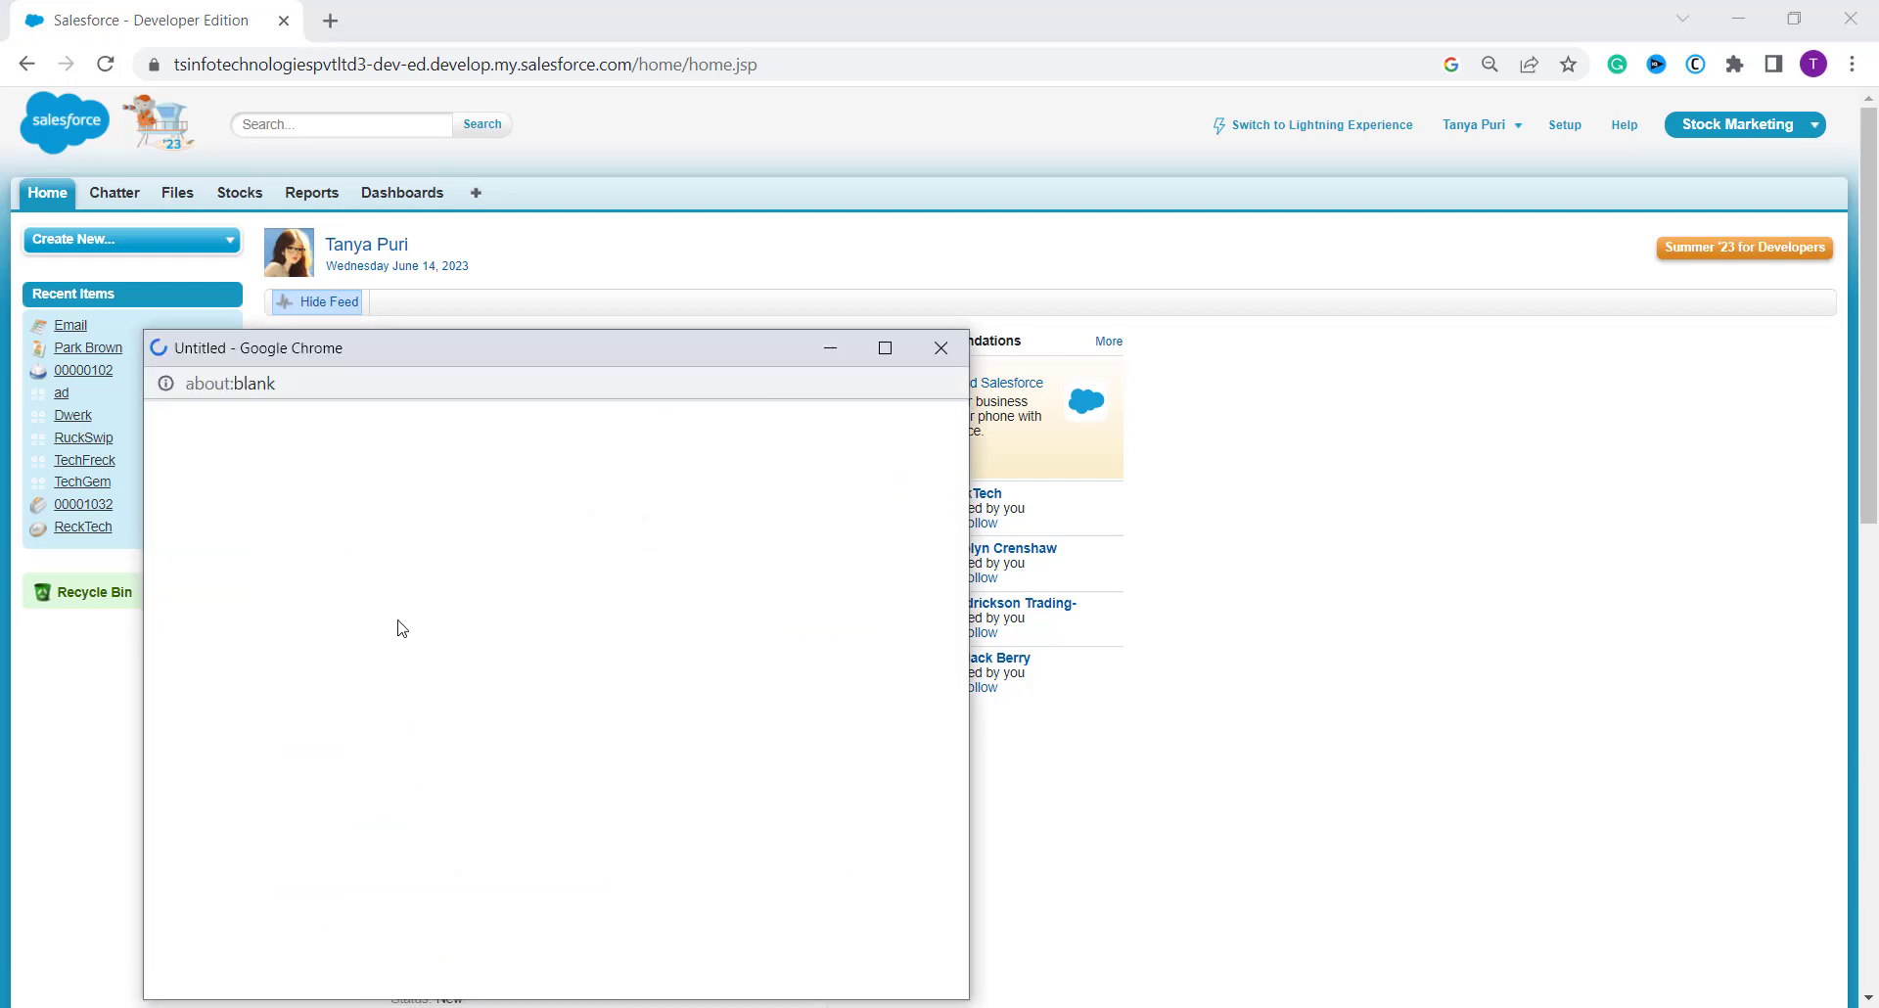
click(194, 870)
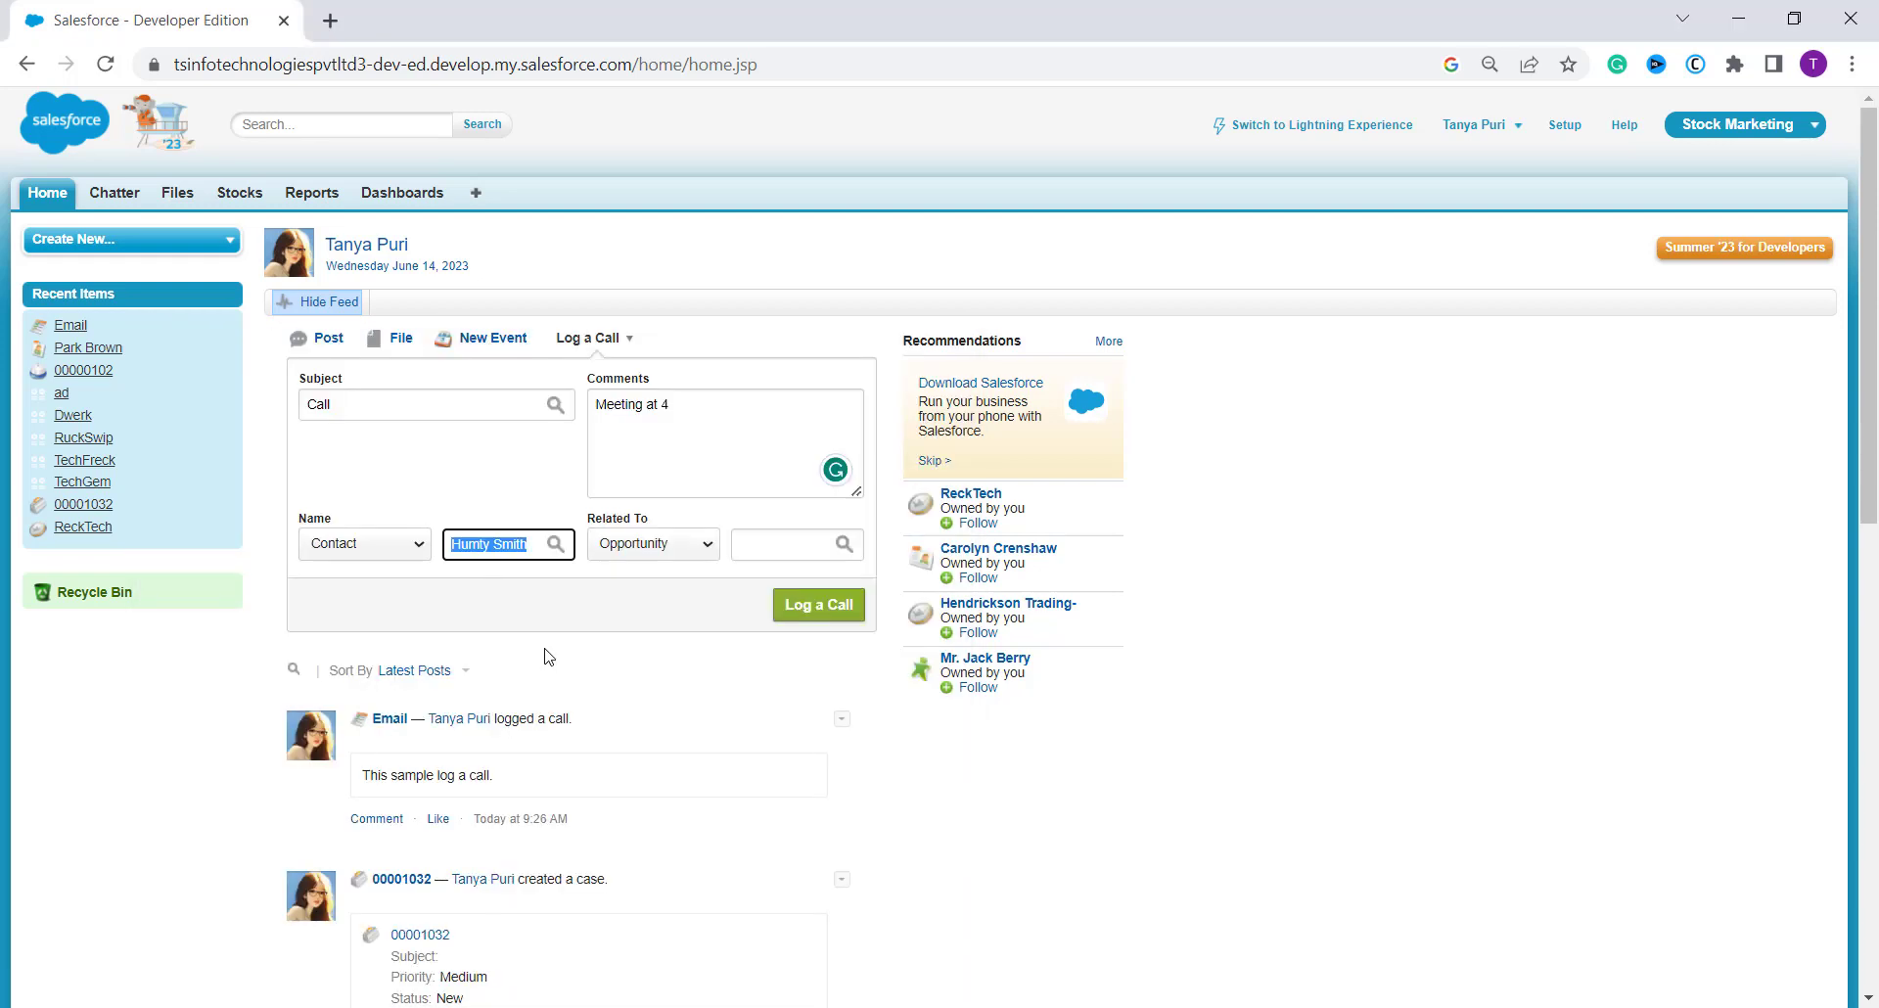
click(460, 450)
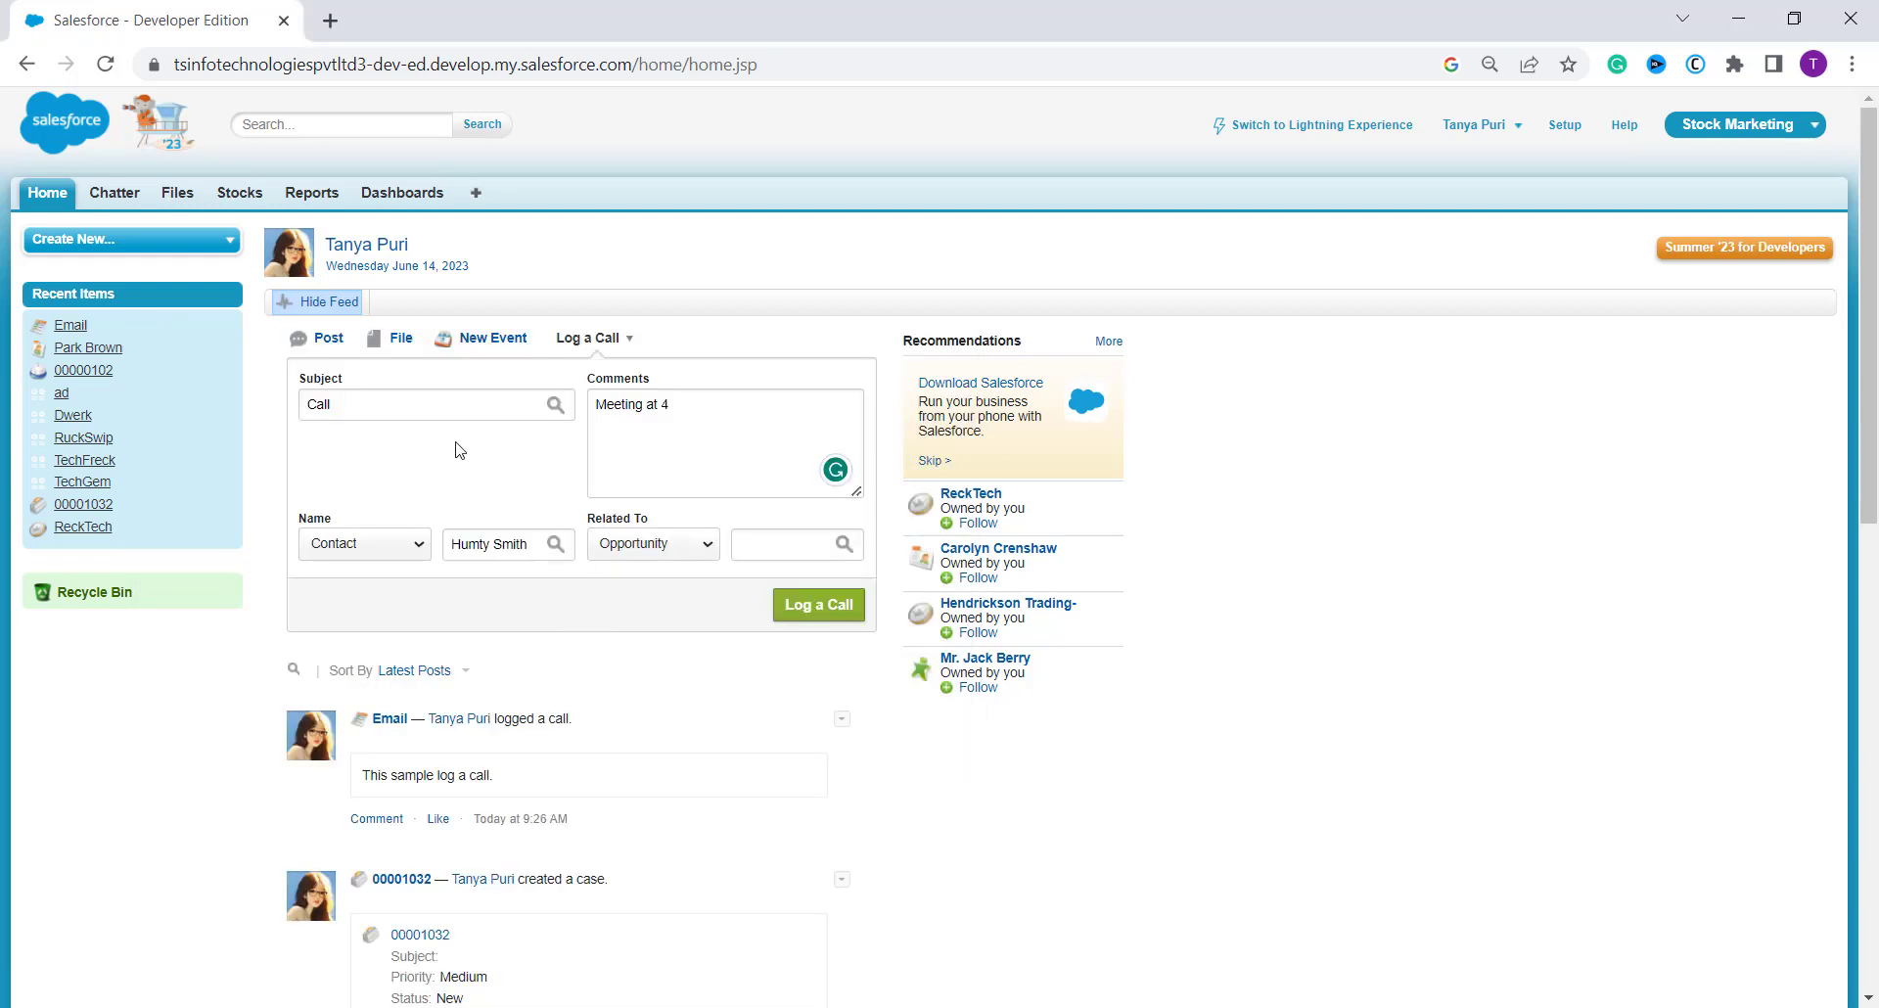
- Choose Work Plan as the Related To type and confirm its lookup has no records
click(710, 546)
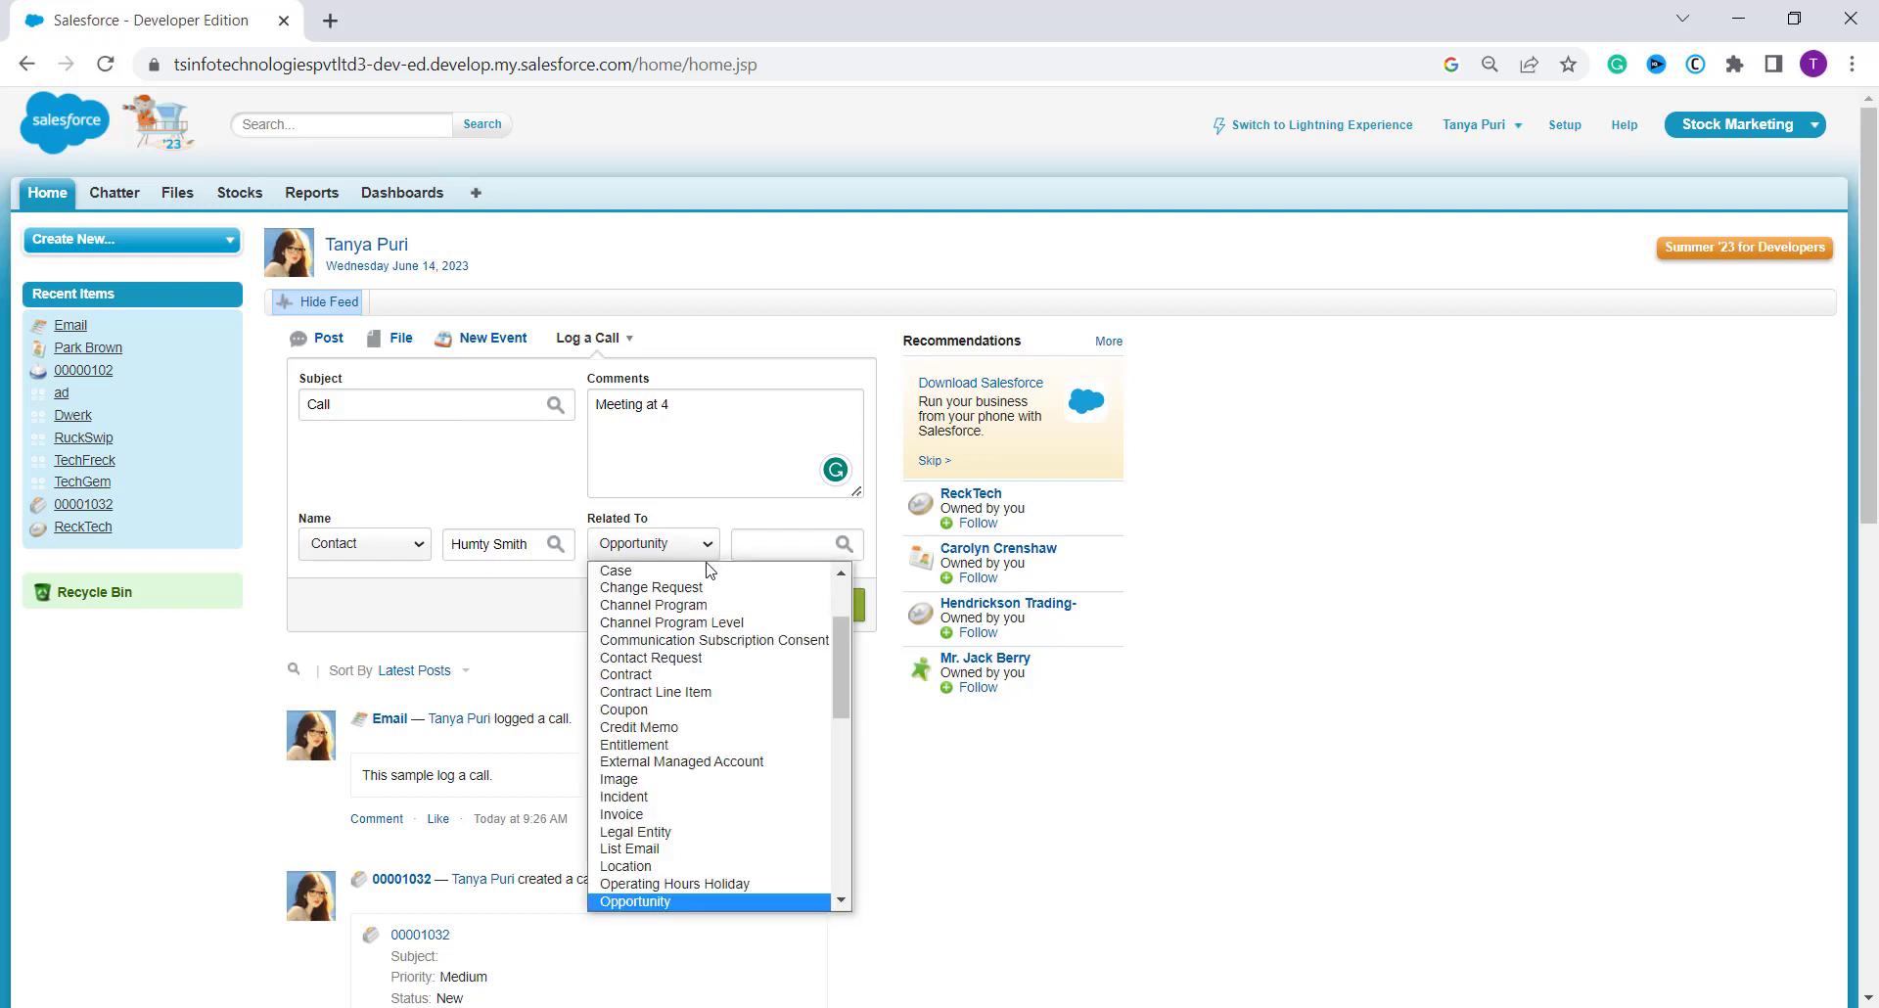
scroll(701, 675, down, 5)
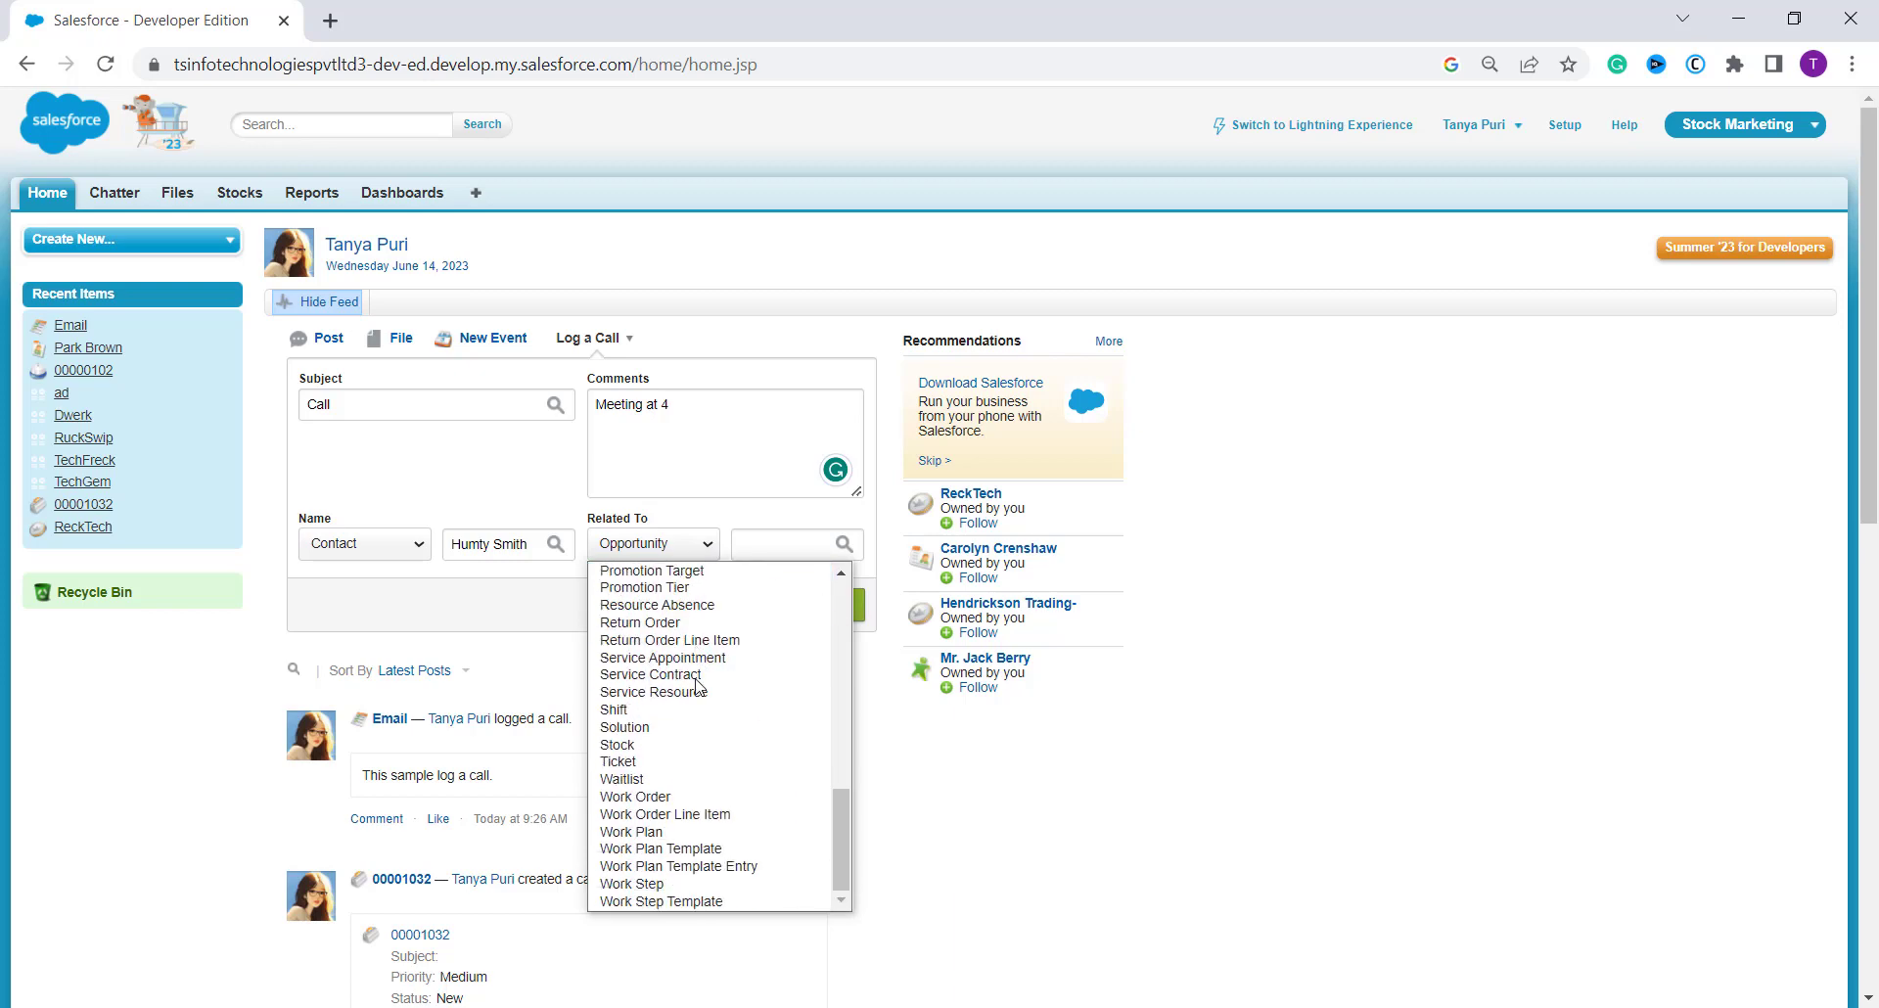
scroll(697, 685, up, 10)
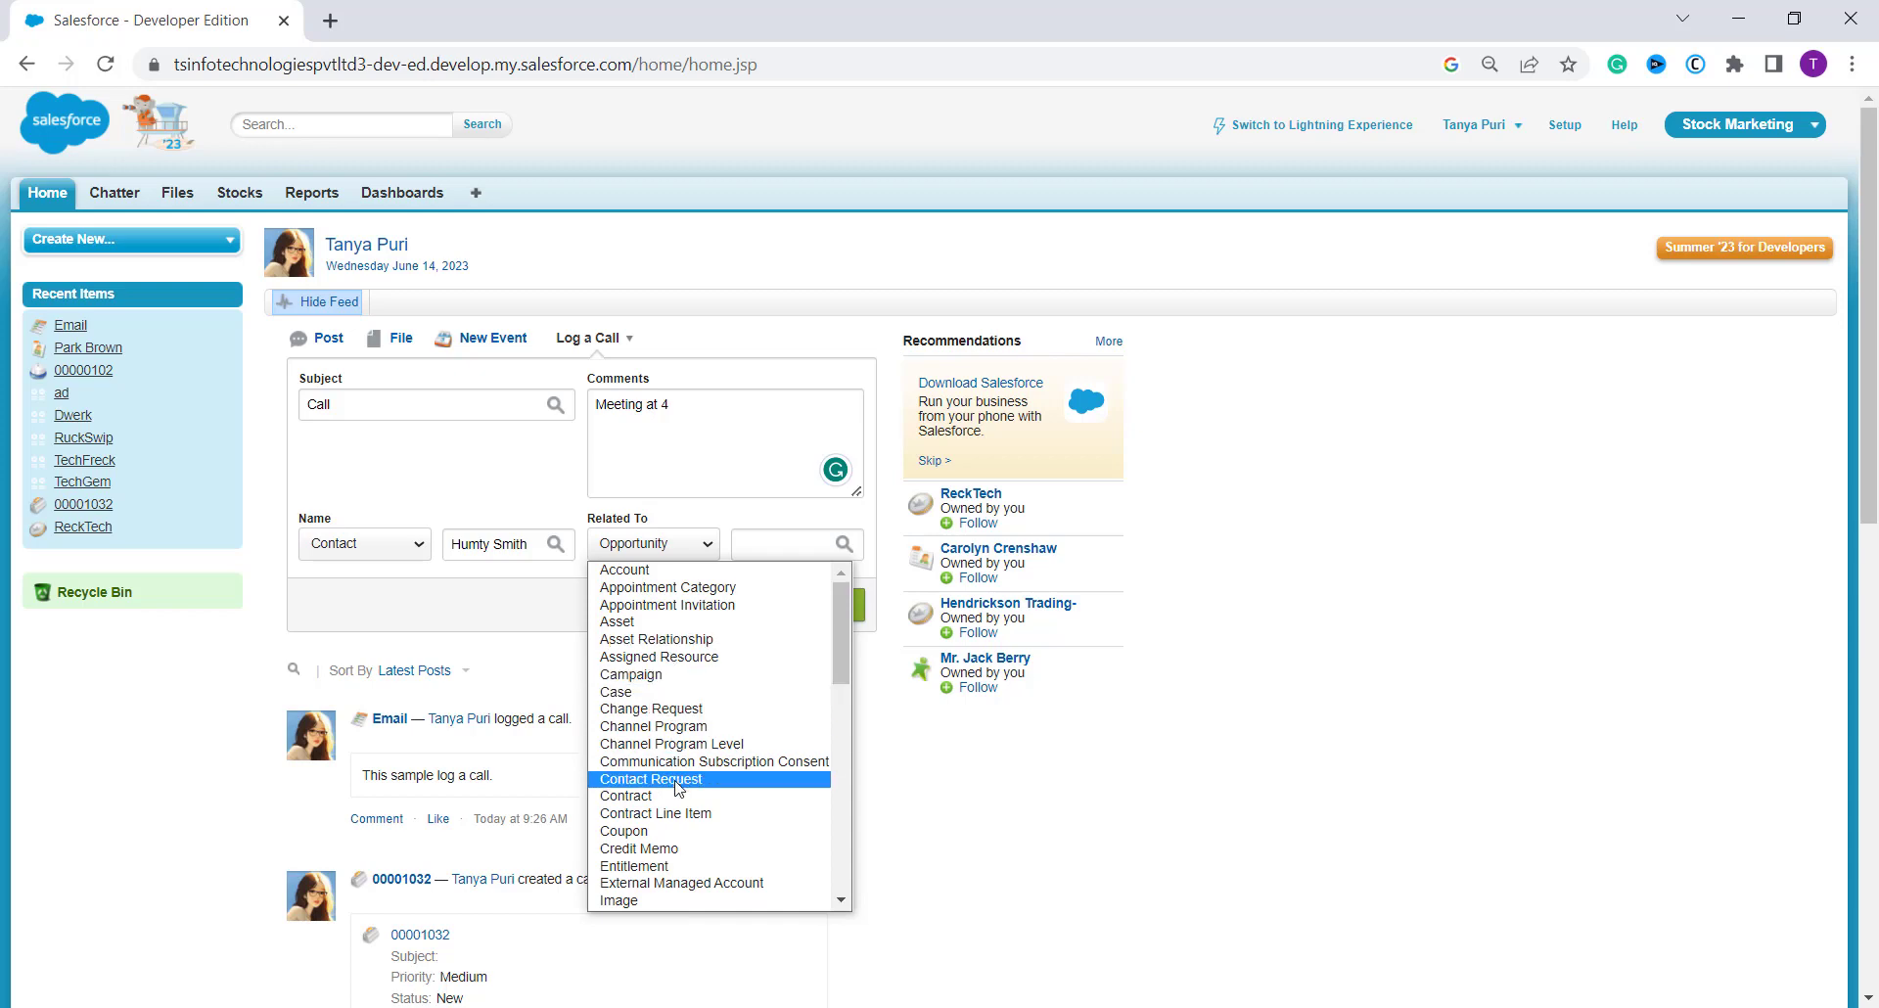
scroll(678, 789, down, 3)
scroll(679, 789, down, 5)
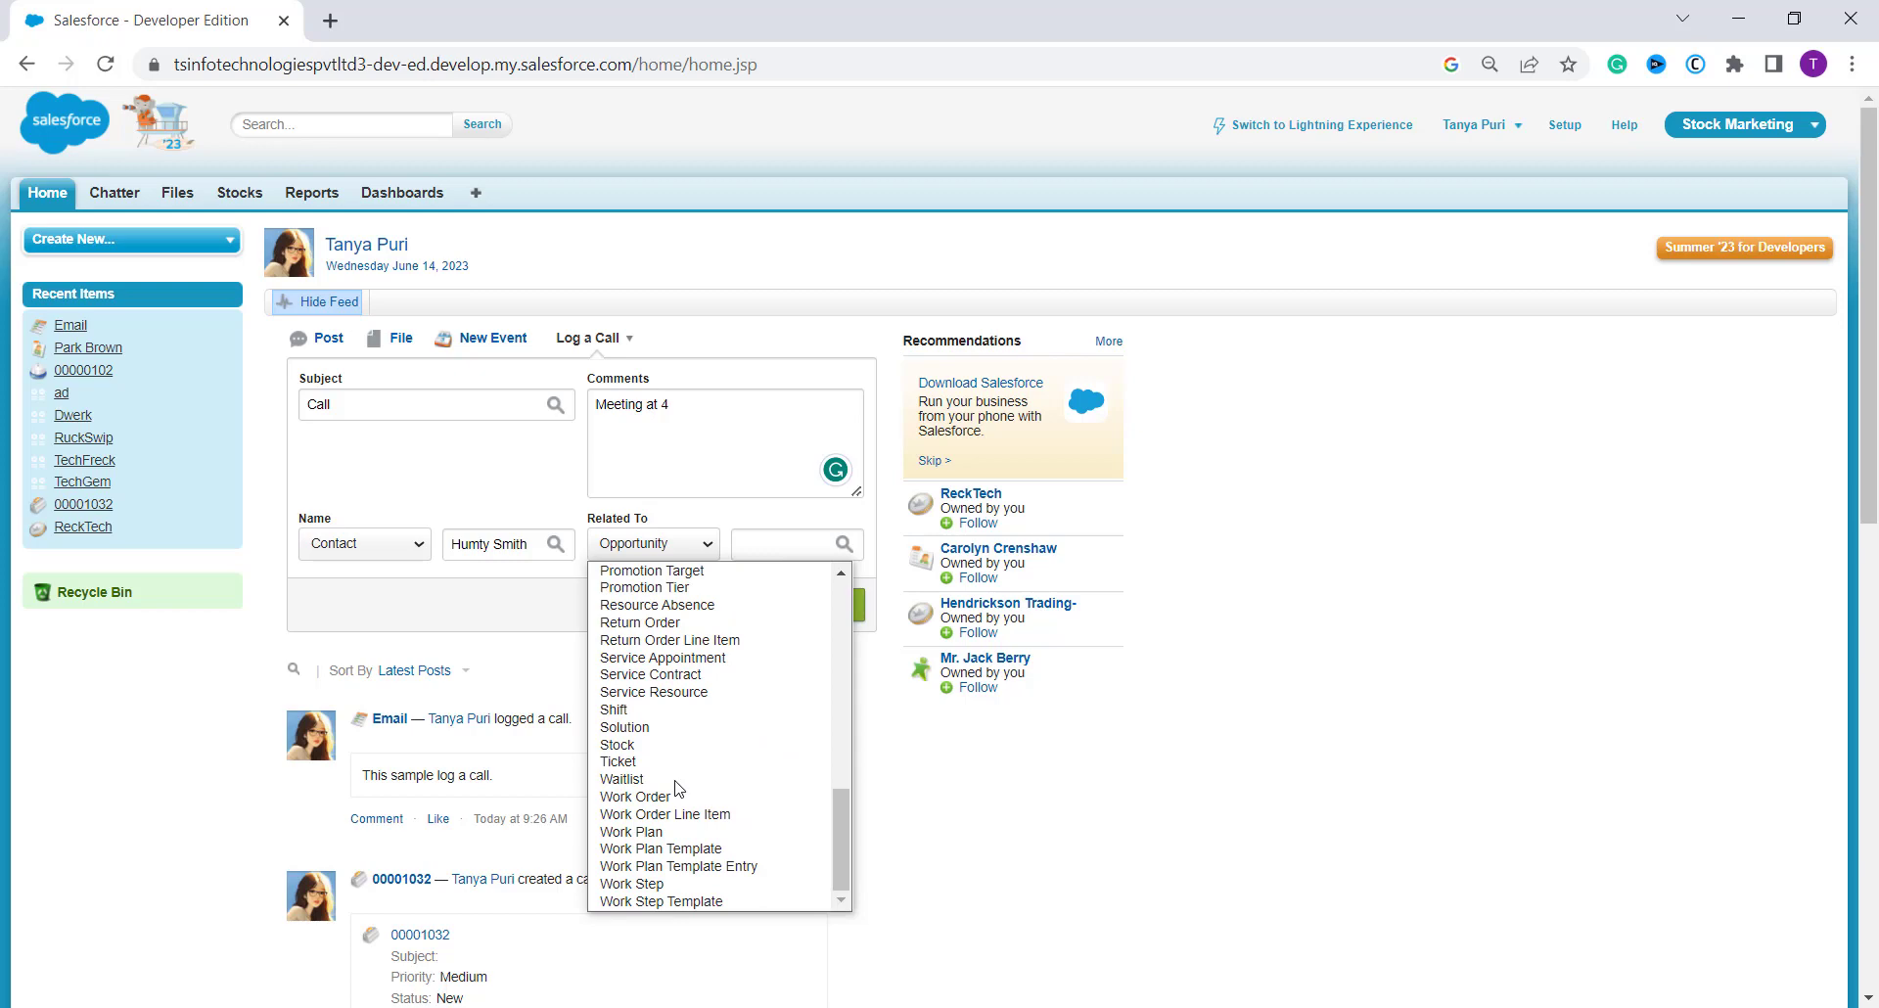
scroll(678, 789, up, 2)
scroll(678, 789, down, 2)
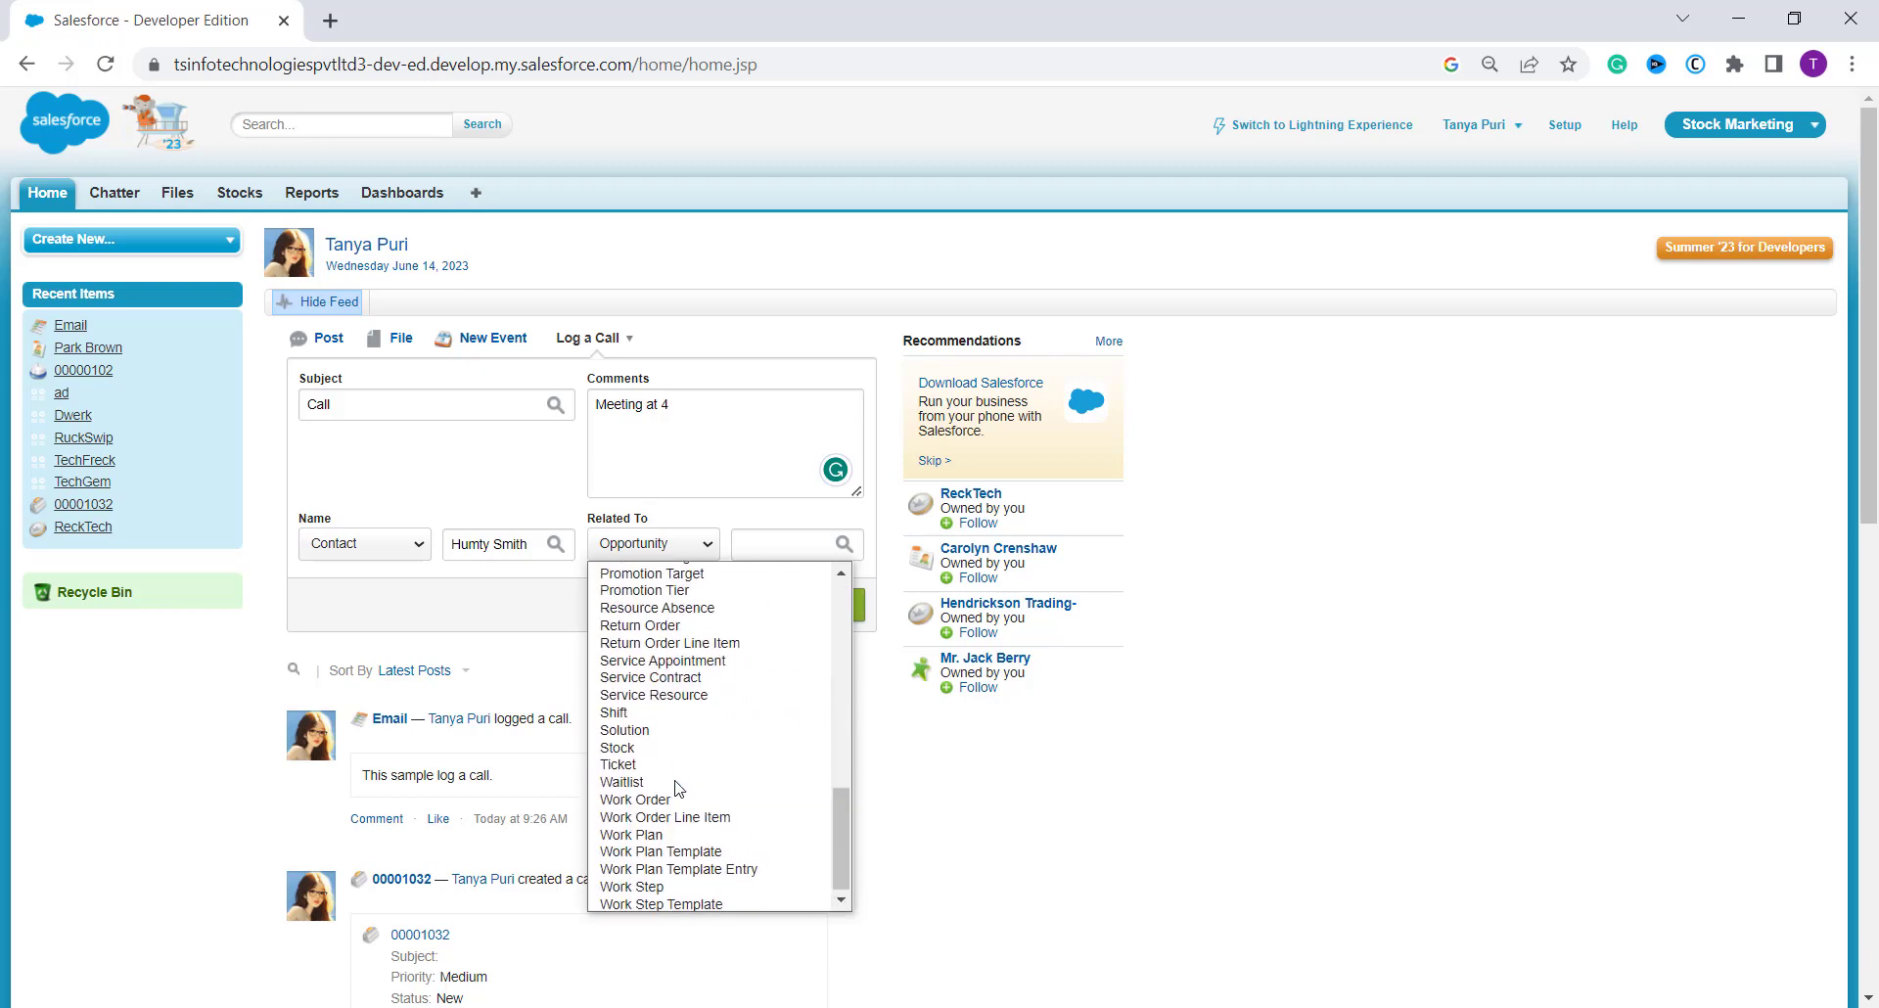
click(656, 832)
click(837, 535)
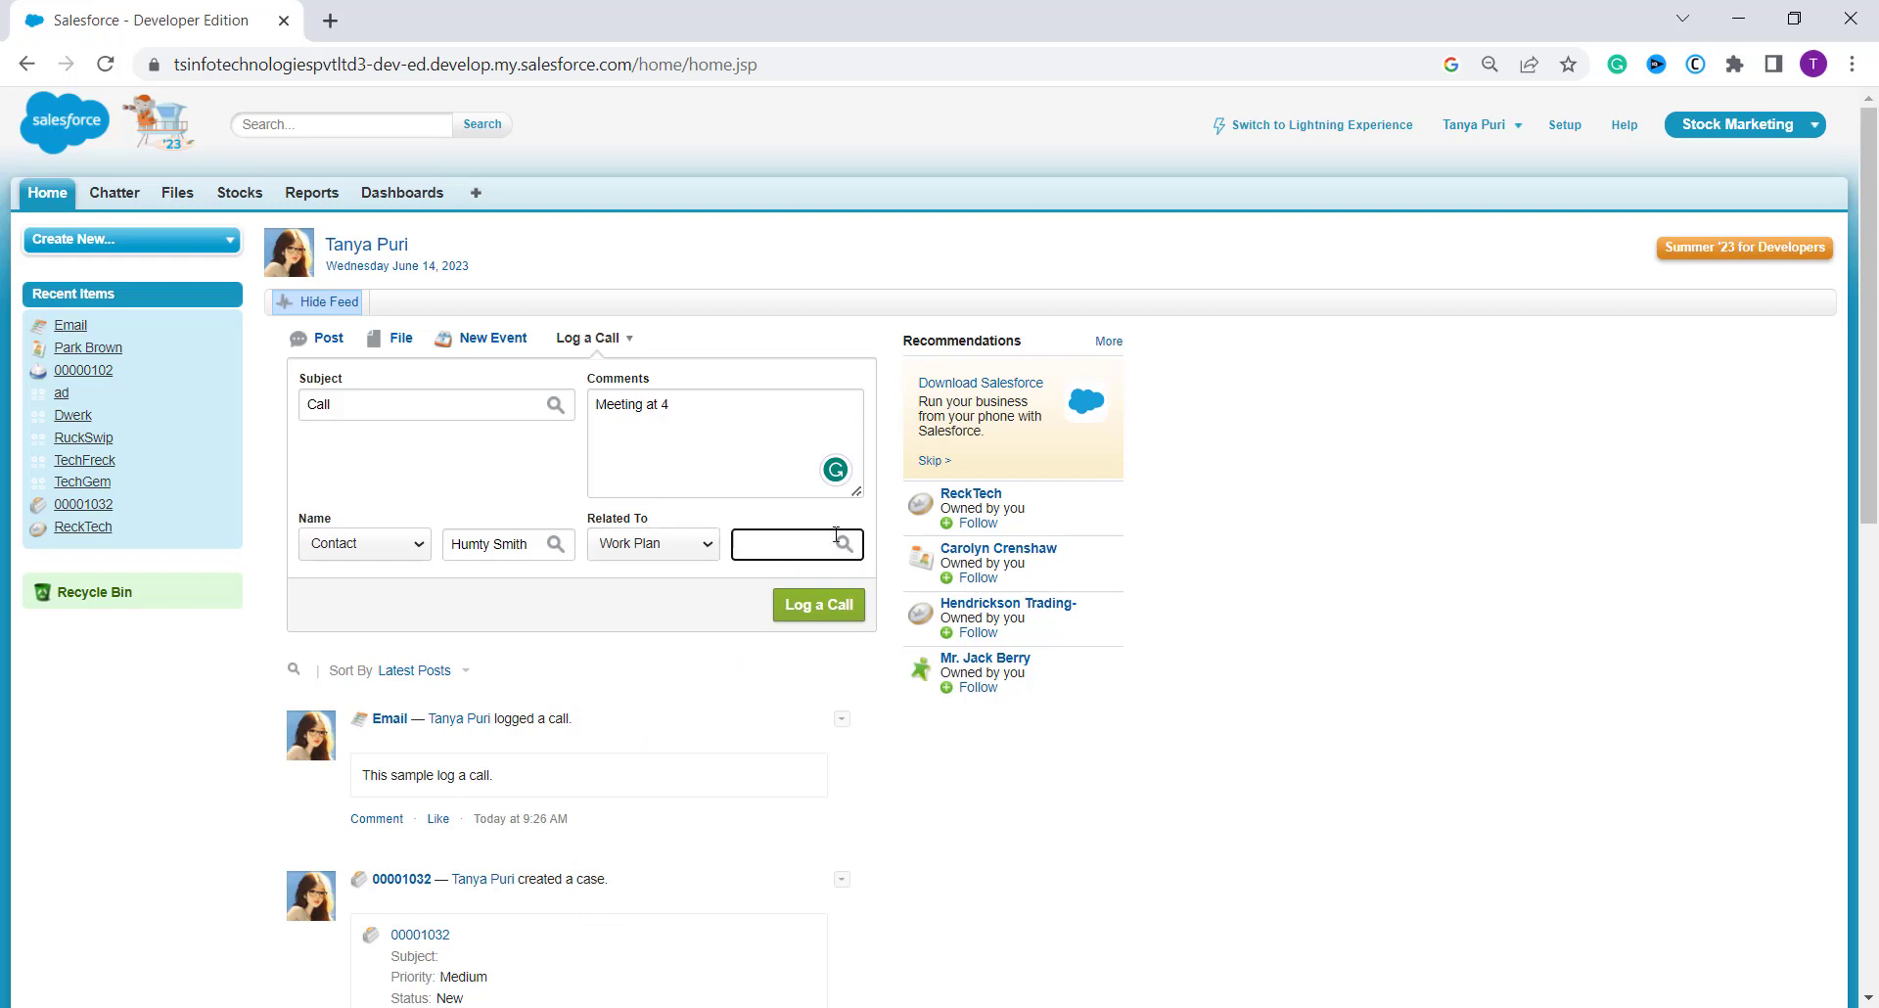
click(844, 545)
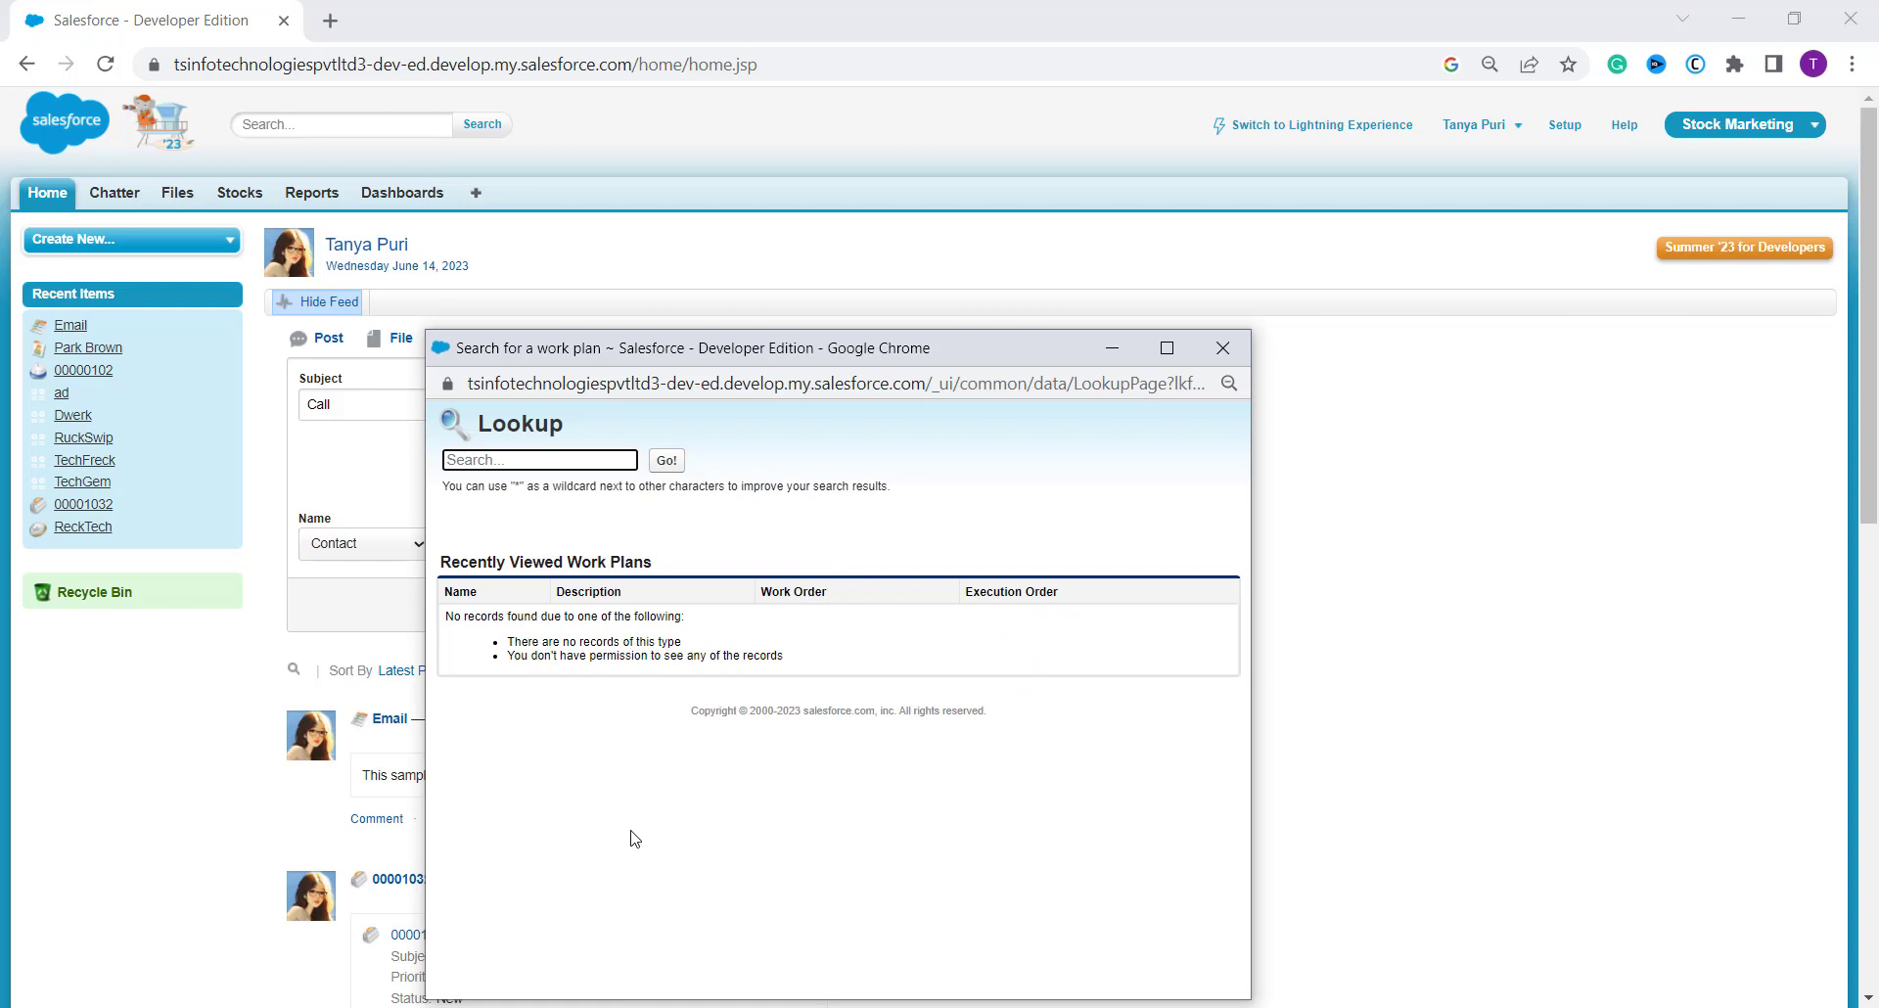
click(666, 460)
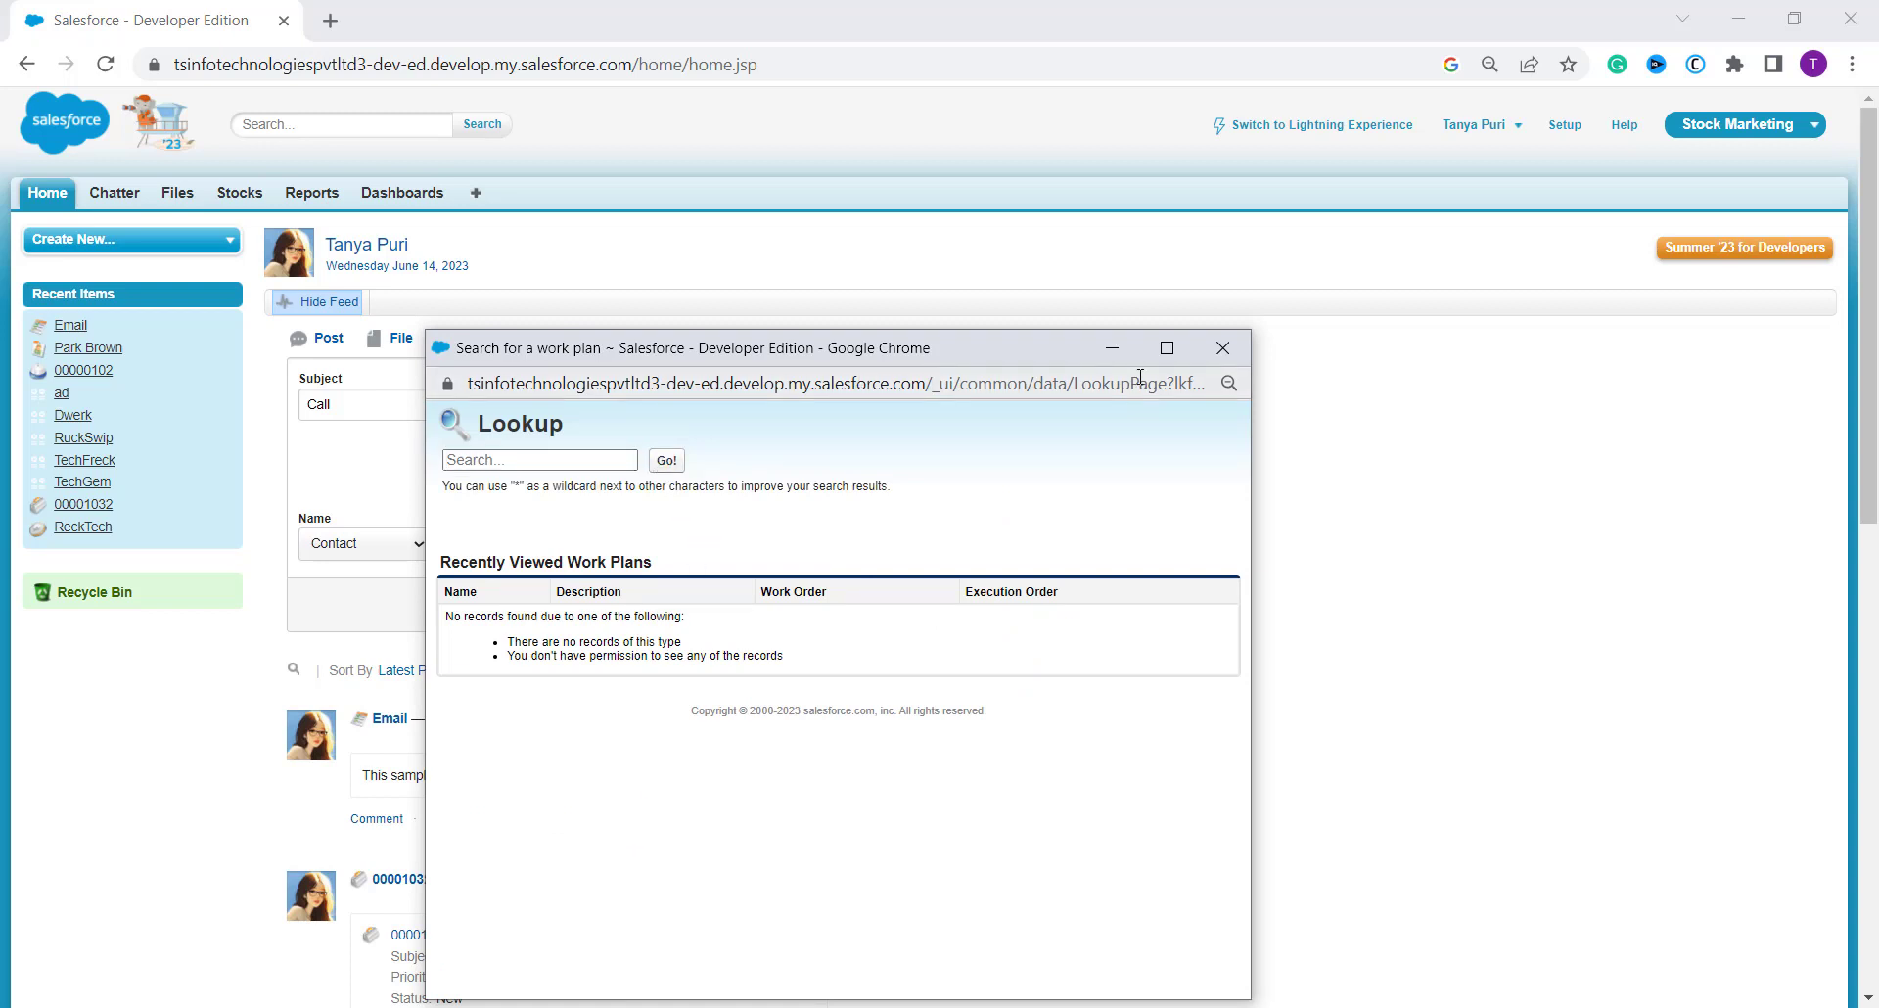
click(1223, 345)
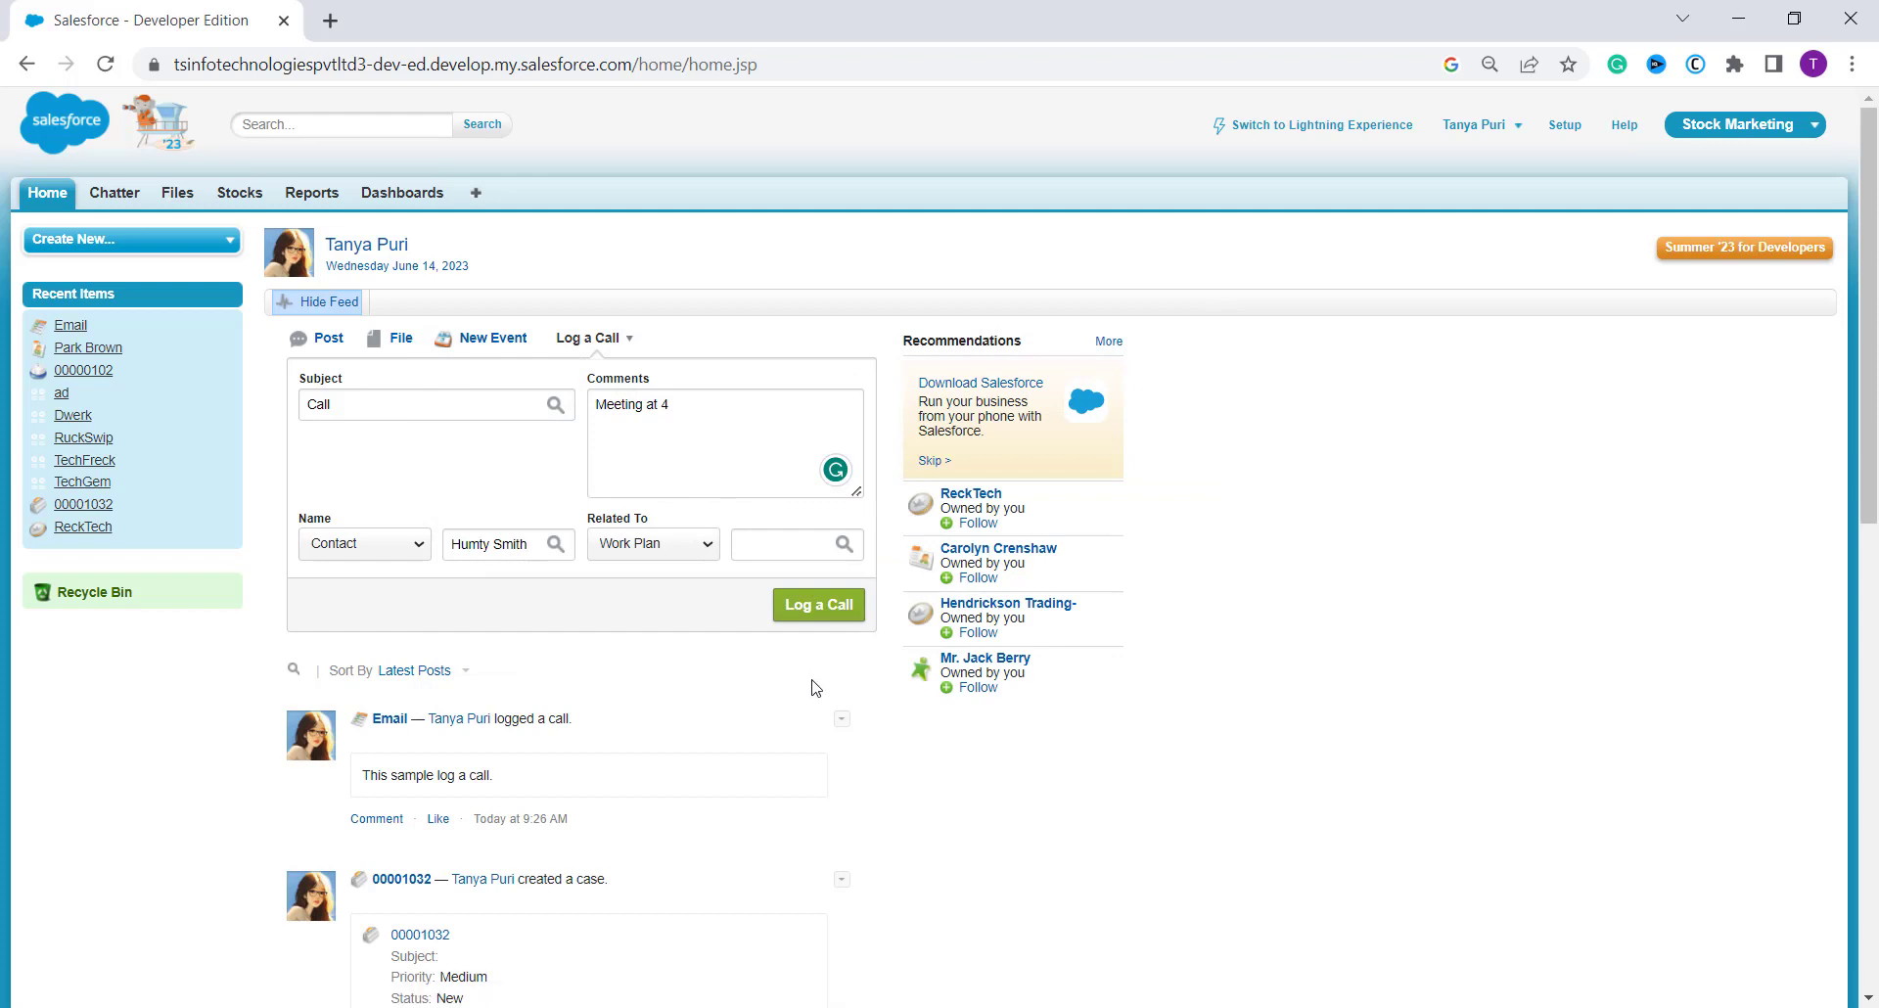
- Post the call and check the new 'Meeting at 4' Call post's options menu
click(837, 607)
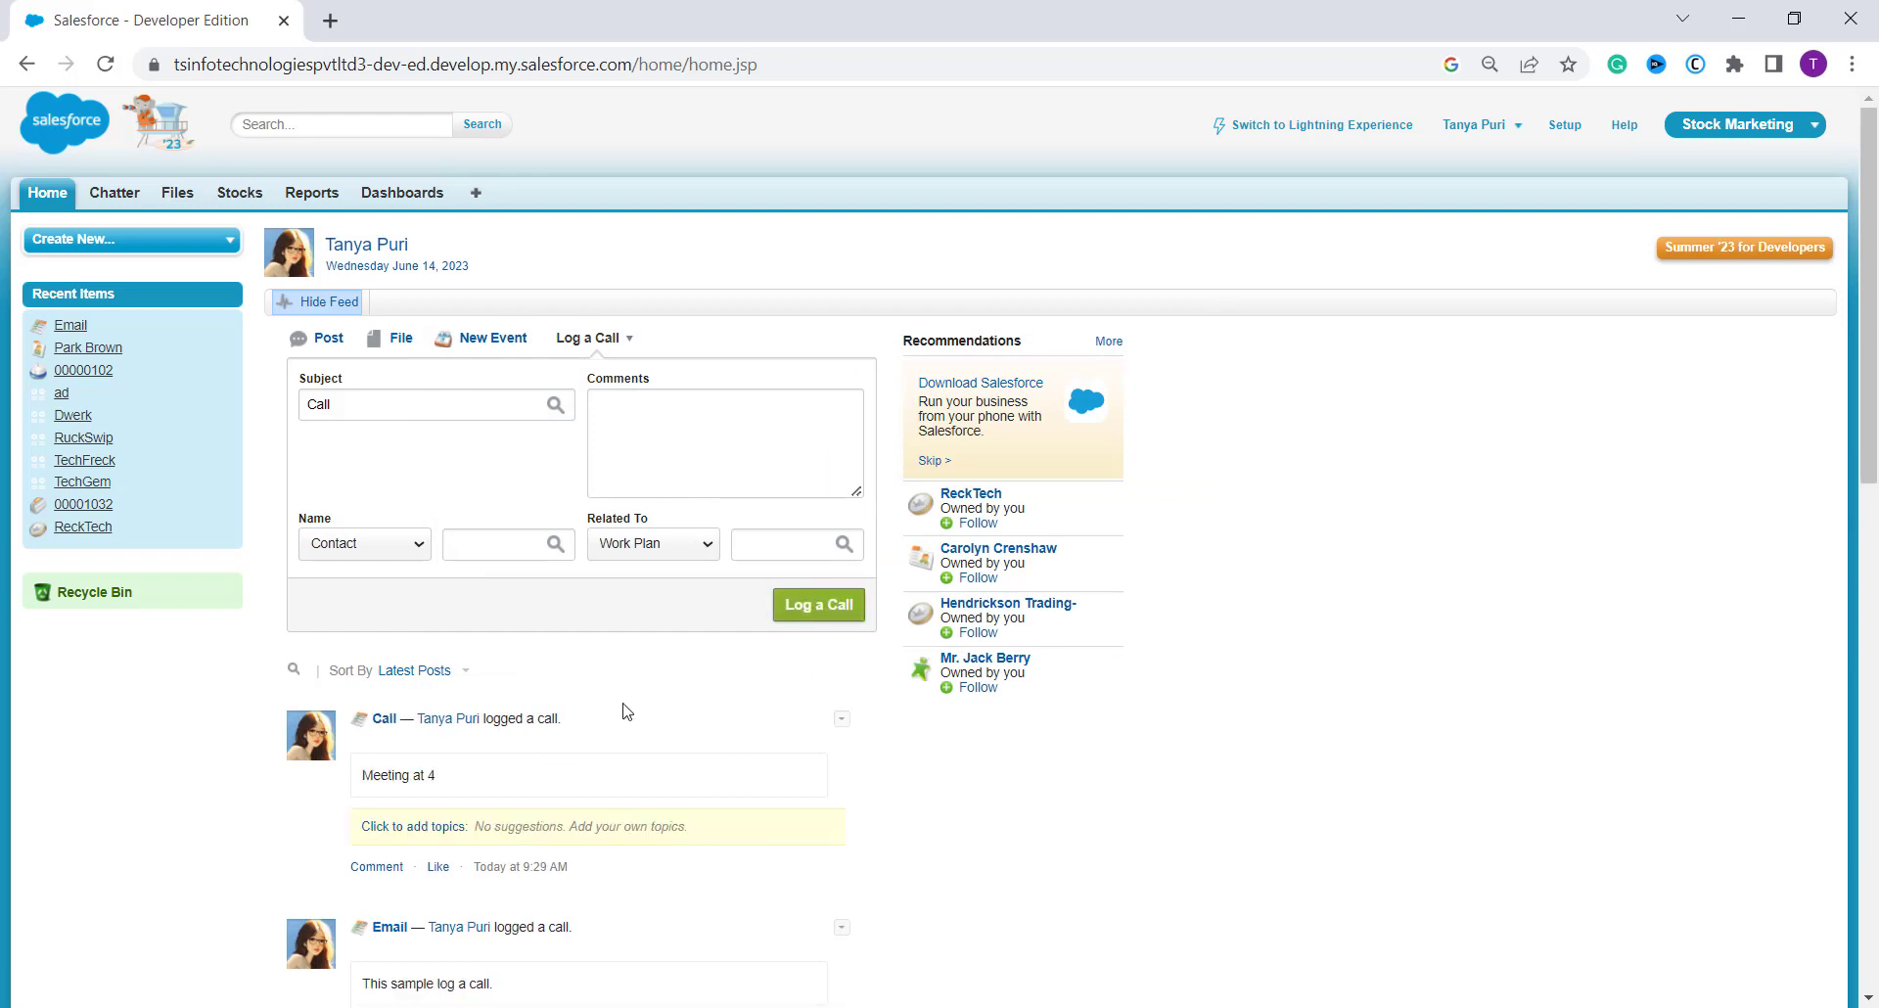
scroll(548, 703, down, 2)
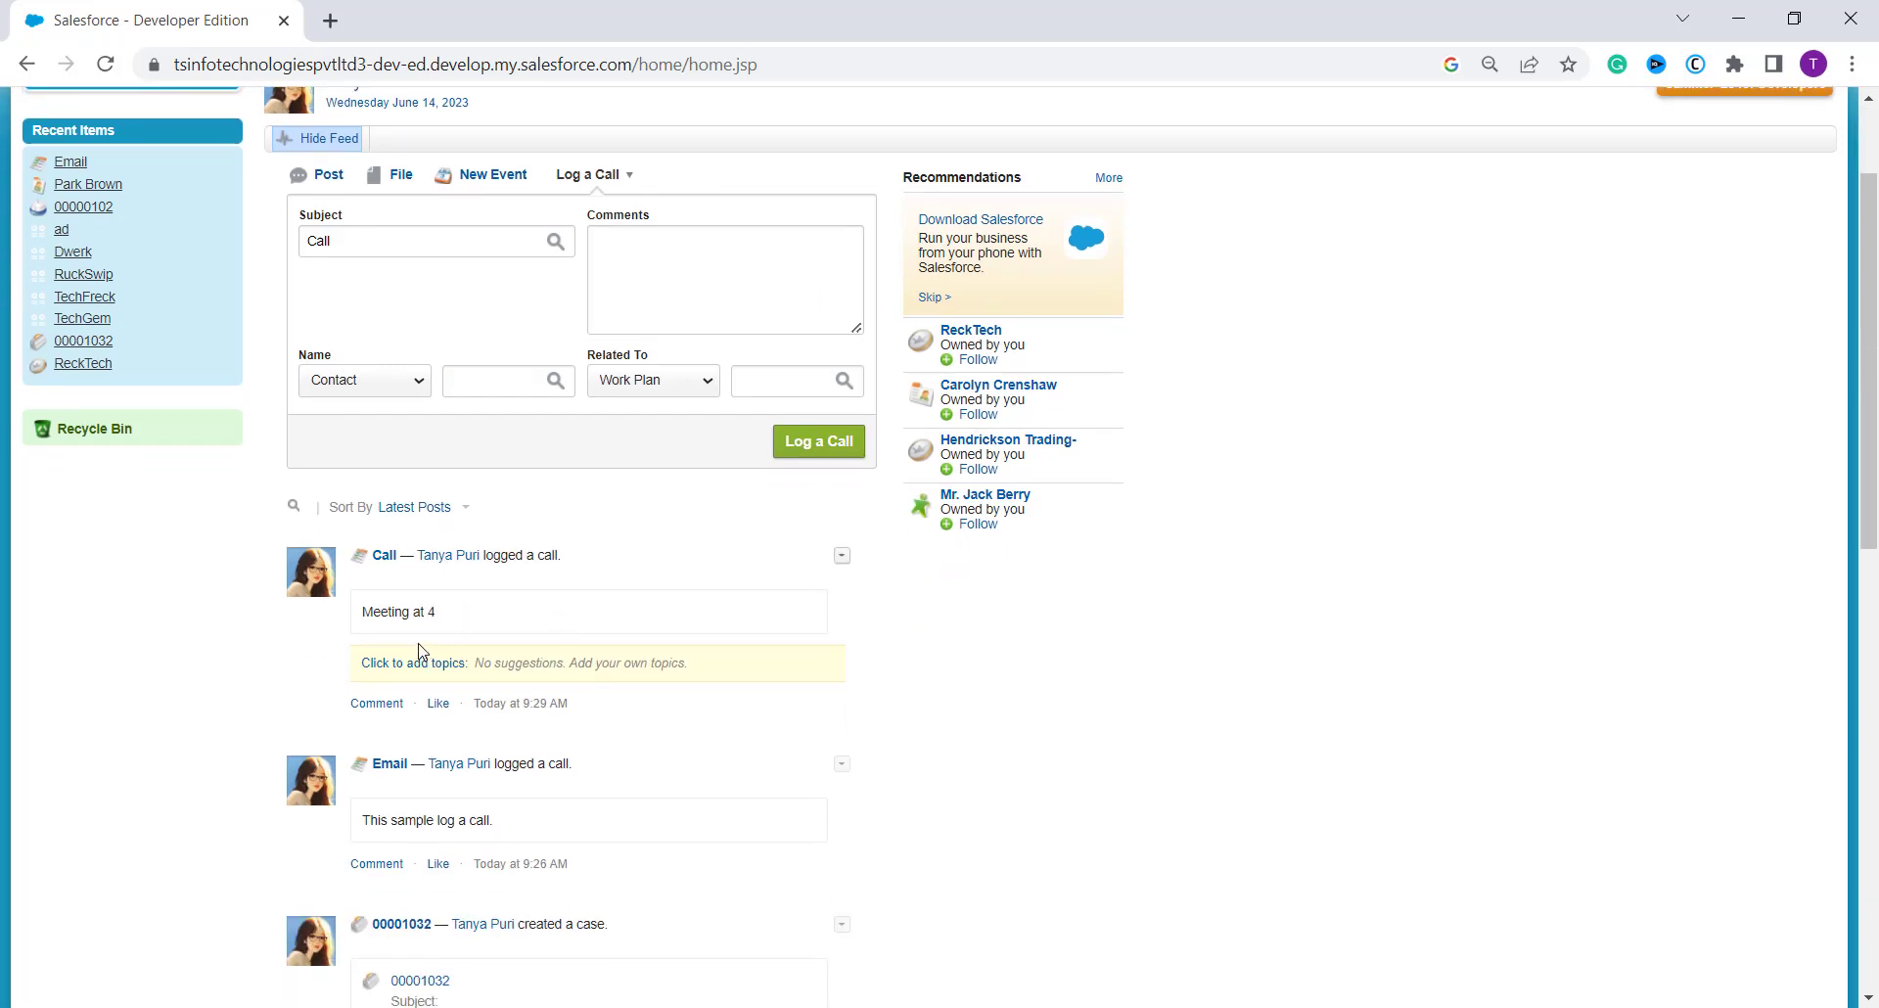
scroll(419, 651, down, 1)
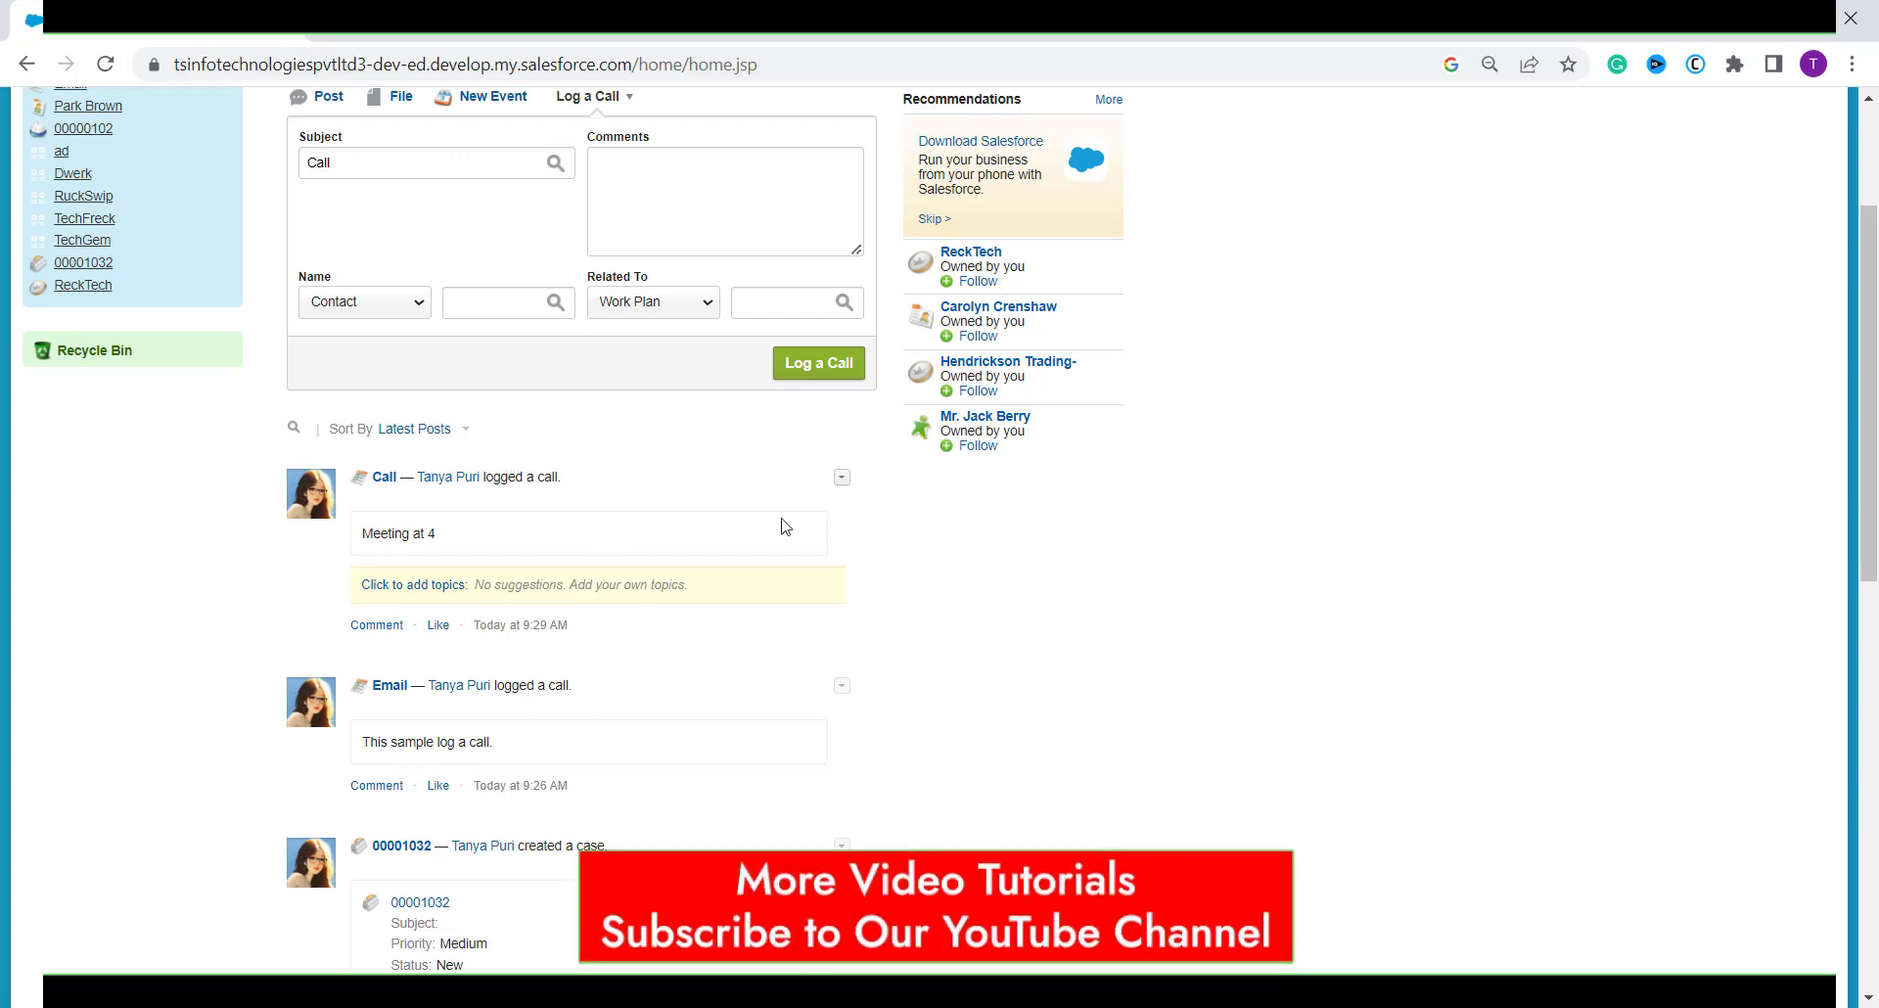
click(839, 481)
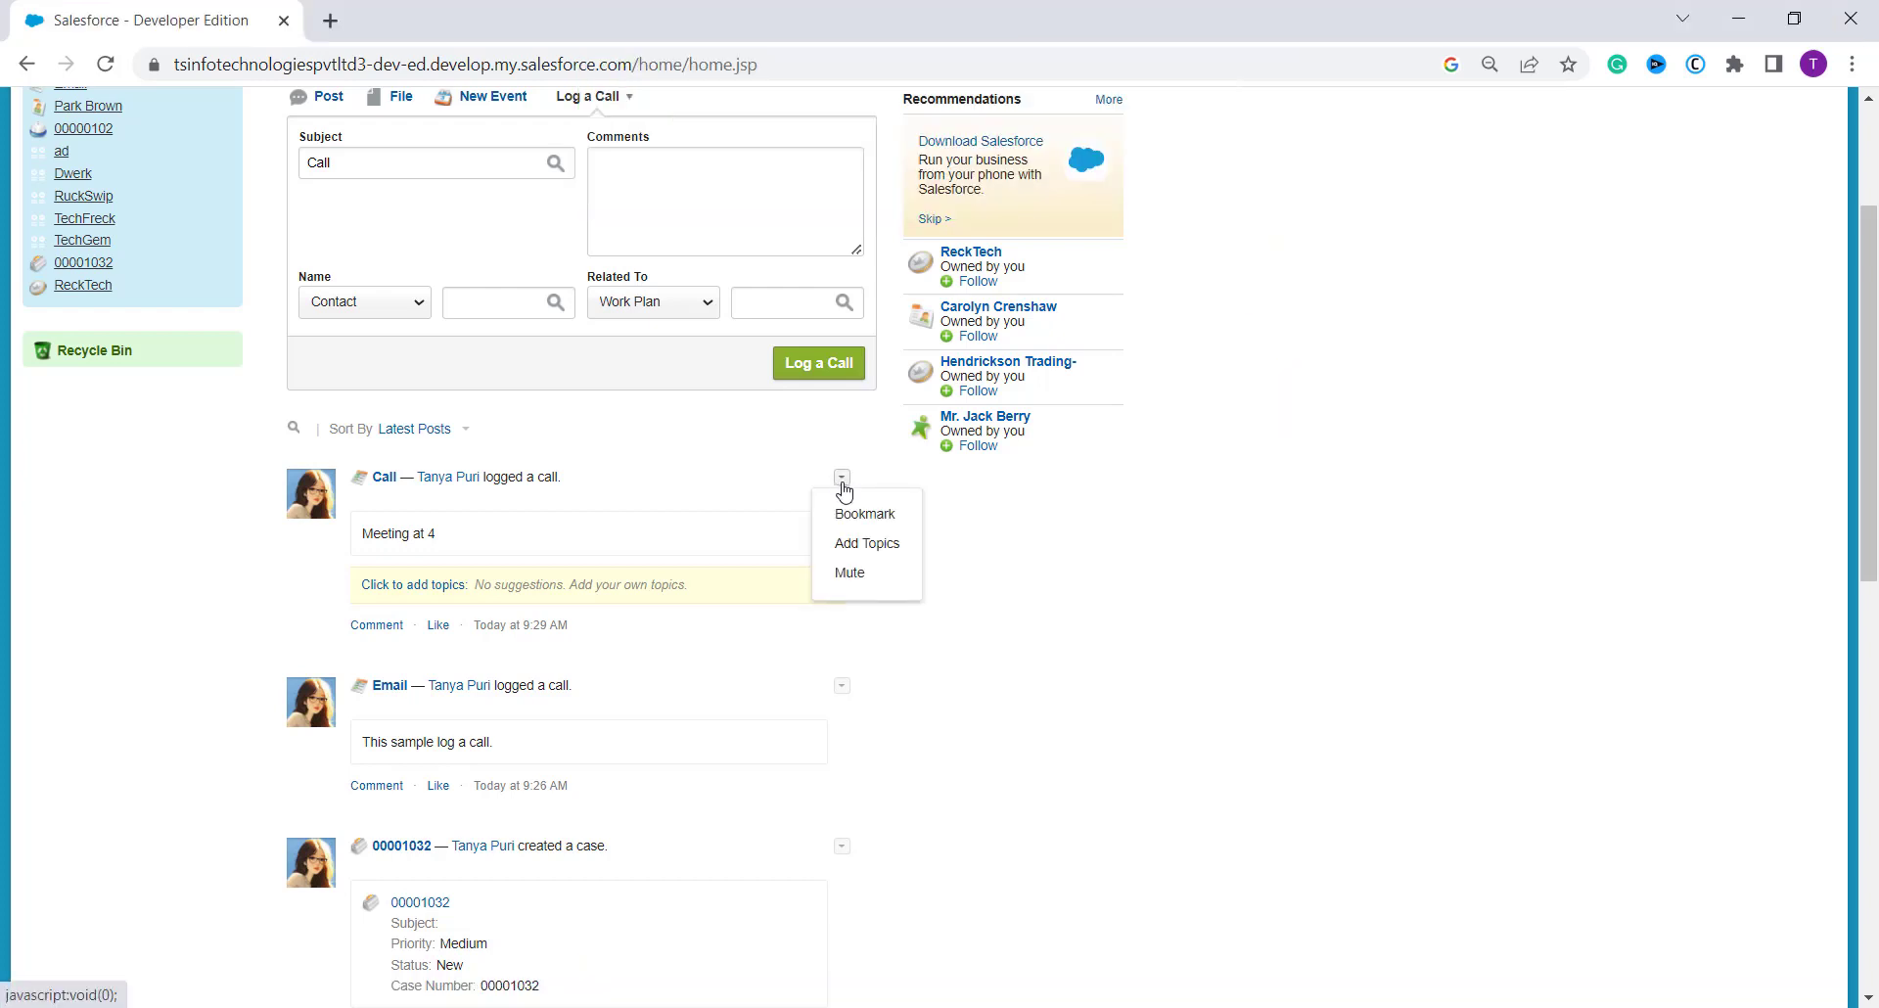
click(1100, 640)
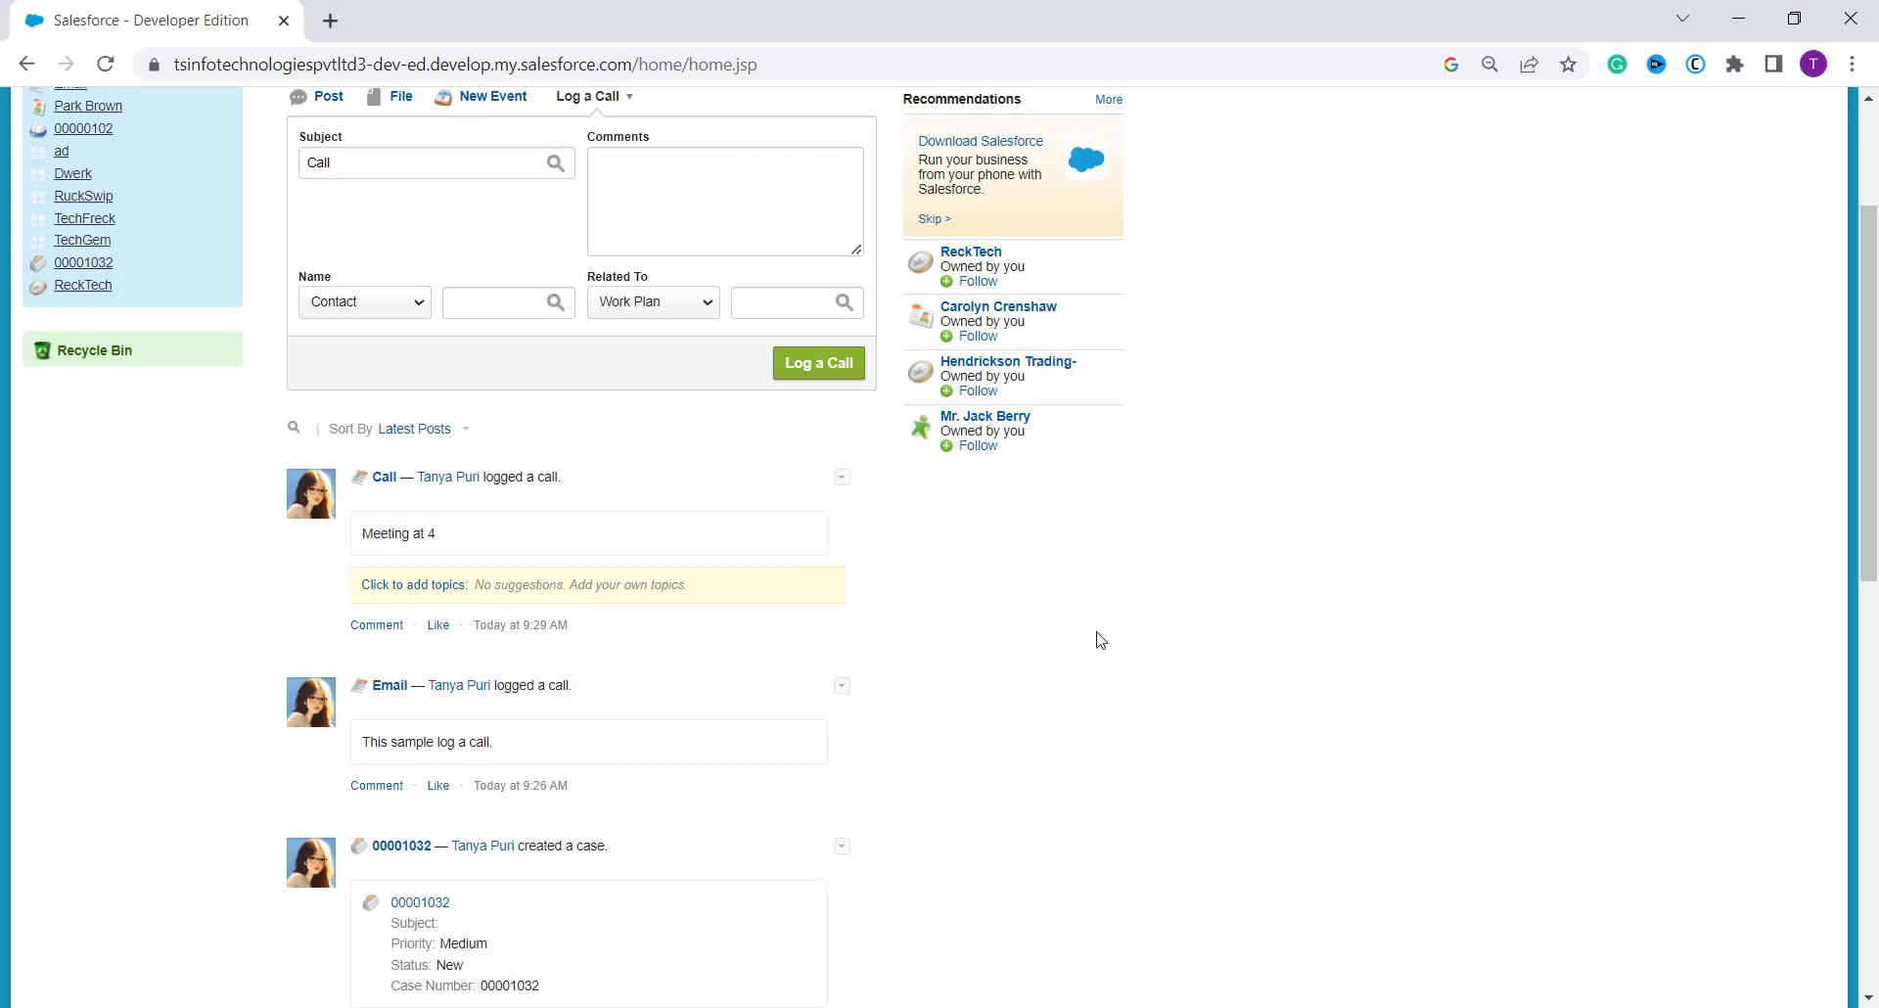